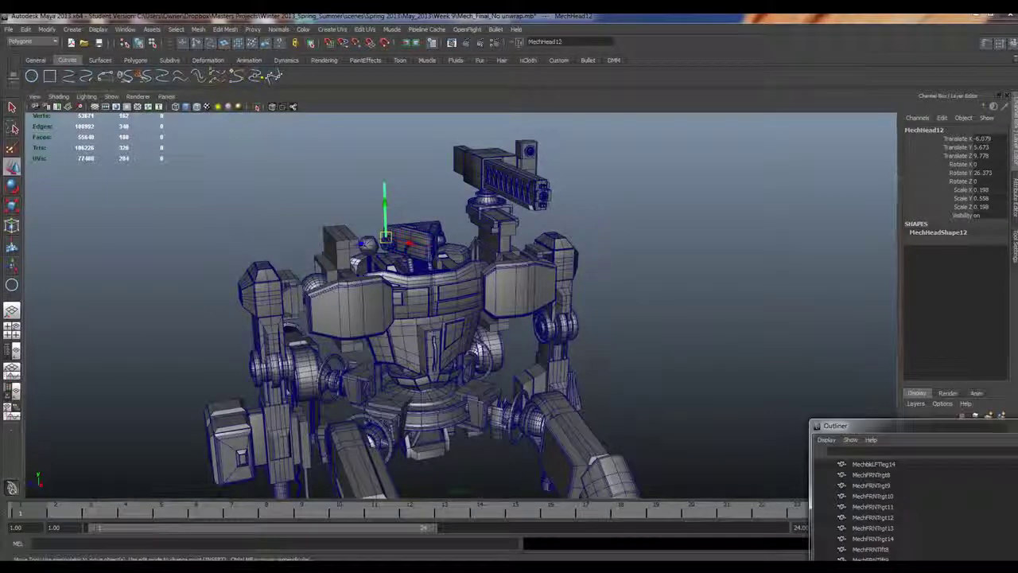
# - Examine the mech's torso, head, shoulder plates and arm joints from several angles
pyautogui.keyDown('alt'); pyautogui.moveTo(509, 326); pyautogui.dragTo(533, 298, button='middle'); pyautogui.keyUp('alt')
pyautogui.keyDown('alt'); pyautogui.moveTo(533, 297); pyautogui.dragTo(536, 329); pyautogui.keyUp('alt')
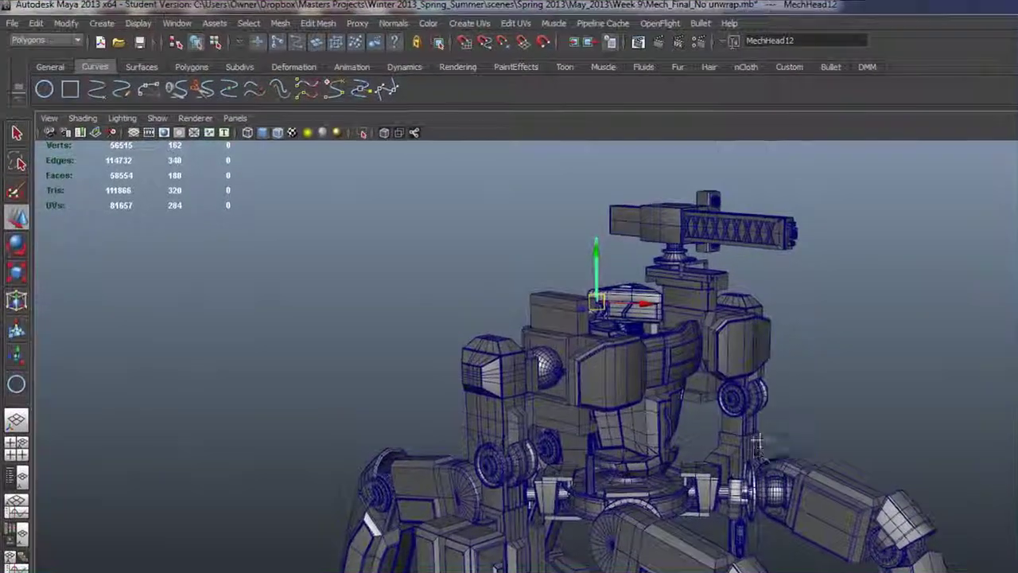
pyautogui.keyDown('alt'); pyautogui.moveTo(757, 445); pyautogui.dragTo(753, 398); pyautogui.keyUp('alt')
pyautogui.scroll(4, 753, 397)
pyautogui.keyDown('alt'); pyautogui.moveTo(748, 390); pyautogui.dragTo(783, 464, button='middle'); pyautogui.keyUp('alt')
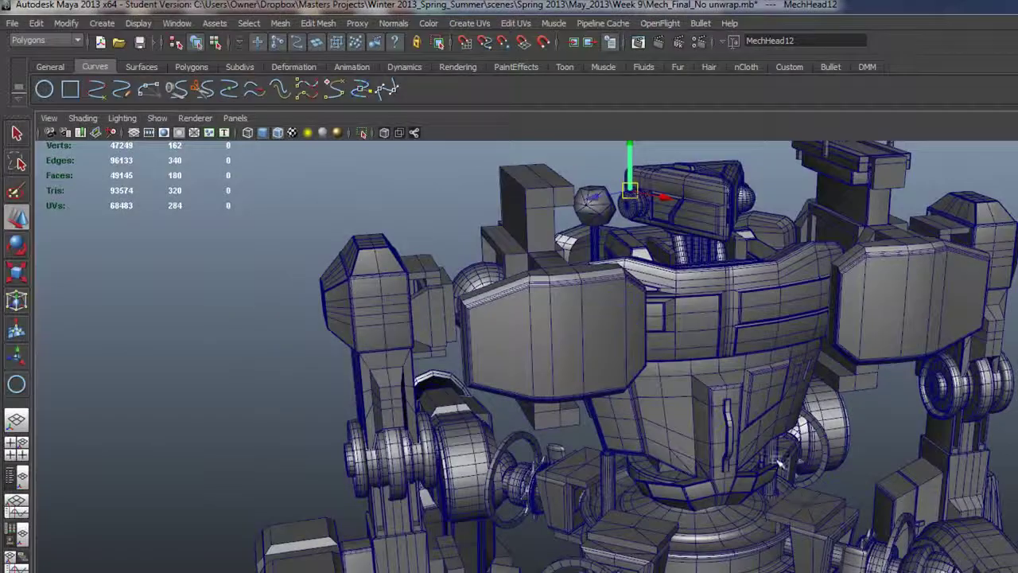
pyautogui.keyDown('alt'); pyautogui.moveTo(668, 342); pyautogui.dragTo(701, 360, button='right'); pyautogui.keyUp('alt')
pyautogui.keyDown('alt'); pyautogui.moveTo(701, 359); pyautogui.dragTo(715, 487, button='middle'); pyautogui.keyUp('alt')
pyautogui.keyDown('alt'); pyautogui.moveTo(614, 409); pyautogui.dragTo(686, 394); pyautogui.keyUp('alt')
pyautogui.keyDown('alt'); pyautogui.moveTo(686, 394); pyautogui.dragTo(659, 439, button='middle'); pyautogui.keyUp('alt')
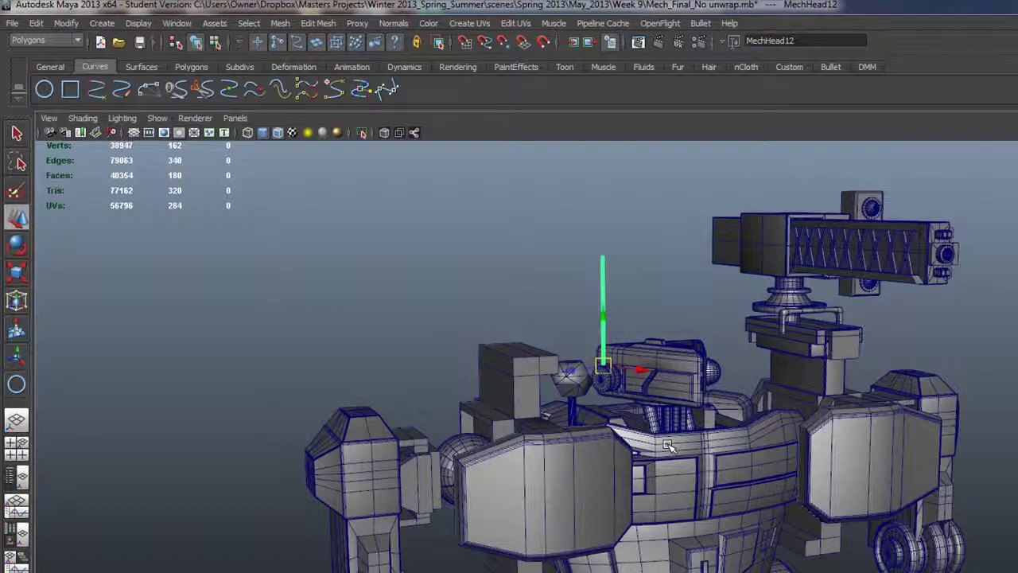
pyautogui.keyDown('alt'); pyautogui.moveTo(688, 371); pyautogui.dragTo(698, 391); pyautogui.keyUp('alt')
pyautogui.scroll(4, 773, 424)
pyautogui.keyDown('alt'); pyautogui.moveTo(772, 425); pyautogui.dragTo(752, 440); pyautogui.keyUp('alt')
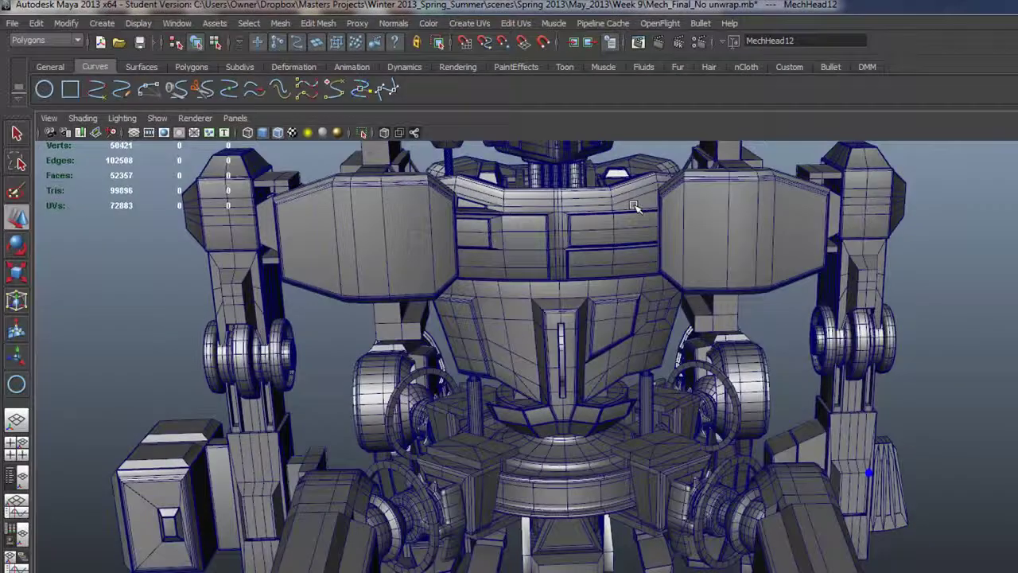
pyautogui.moveTo(700, 311)
pyautogui.keyDown('alt'); pyautogui.mouseDown()
pyautogui.moveTo(673, 306)
pyautogui.moveTo(711, 302)
pyautogui.moveTo(707, 311)
pyautogui.mouseUp(); pyautogui.keyUp('alt')
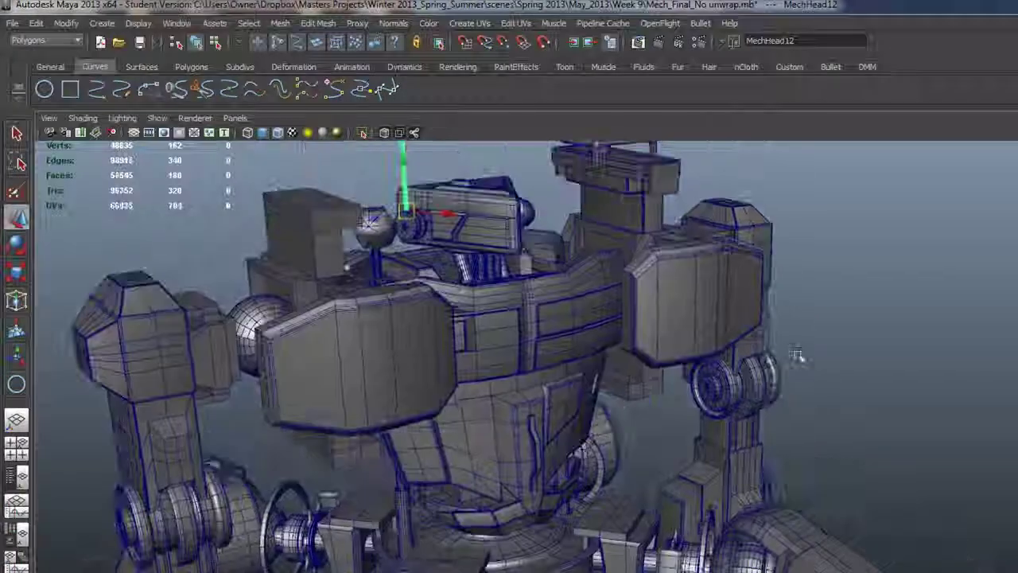
# - Try to rotate the right arm's spherical shoulder joint, and undo the rotation
pyautogui.keyDown('alt'); pyautogui.moveTo(796, 352); pyautogui.dragTo(676, 344); pyautogui.keyUp('alt')
pyautogui.click(659, 360)
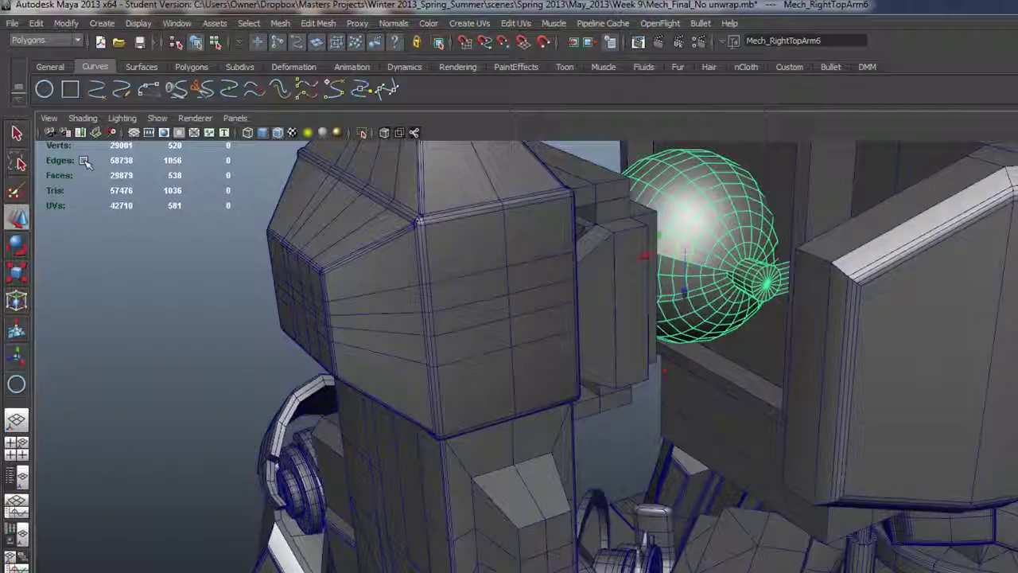
pyautogui.click(19, 248)
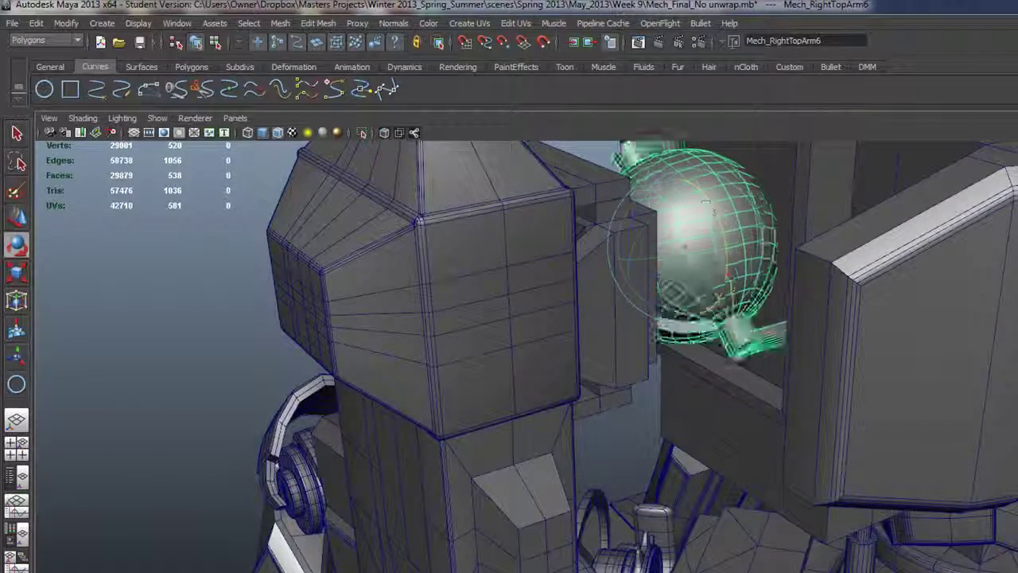
pyautogui.hotkey('ctrl', 'z')
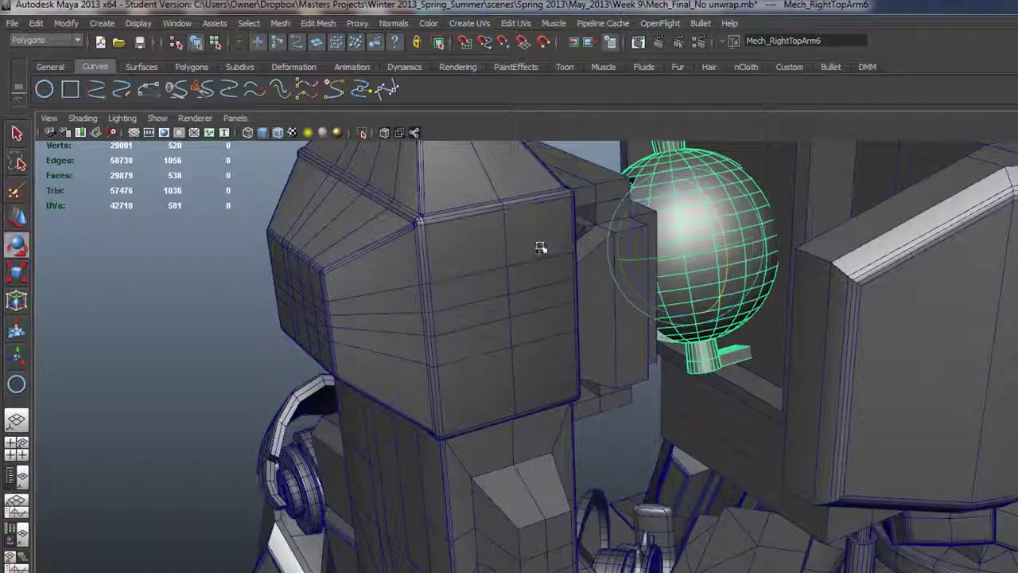
# - Extract the faces of the pin on one side of the shoulder ball as a separate piece and center its pivot
pyautogui.keyDown('alt'); pyautogui.moveTo(573, 225); pyautogui.dragTo(796, 214); pyautogui.keyUp('alt')
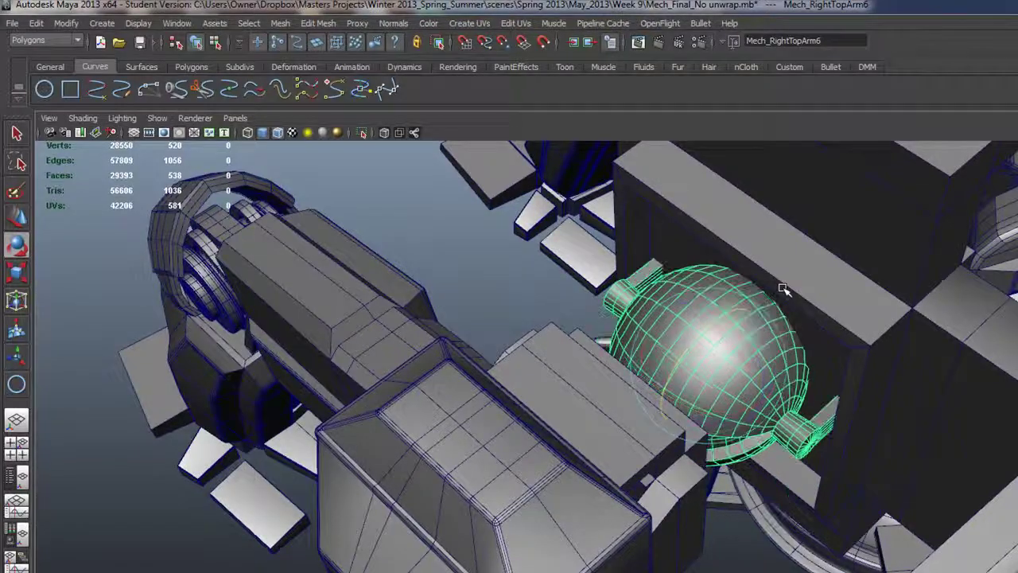
pyautogui.keyDown('alt'); pyautogui.moveTo(783, 289); pyautogui.dragTo(644, 318); pyautogui.keyUp('alt')
pyautogui.moveTo(648, 315); pyautogui.dragTo(589, 313, button='right')
pyautogui.moveTo(574, 210); pyautogui.dragTo(659, 366)
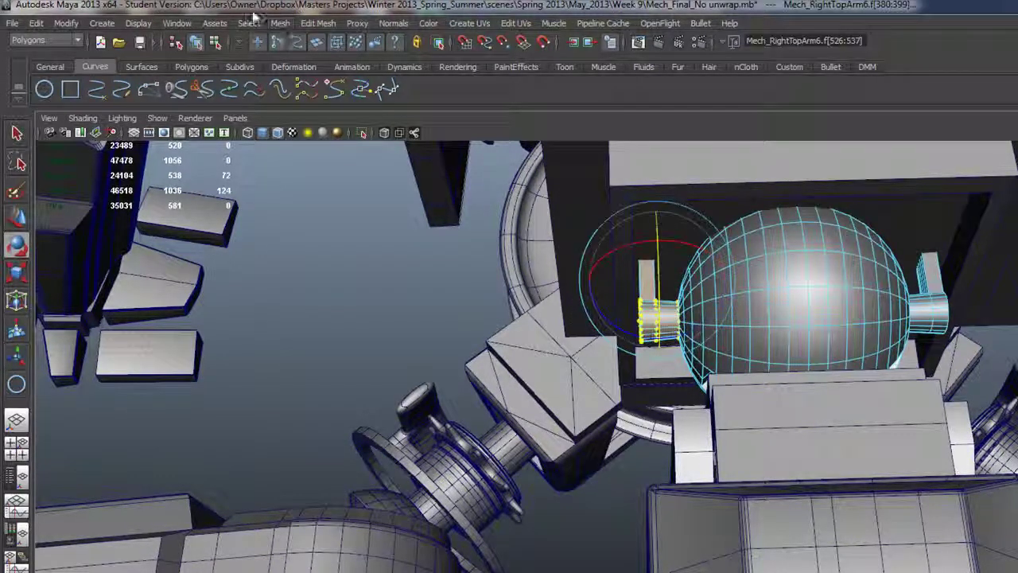
pyautogui.click(280, 23)
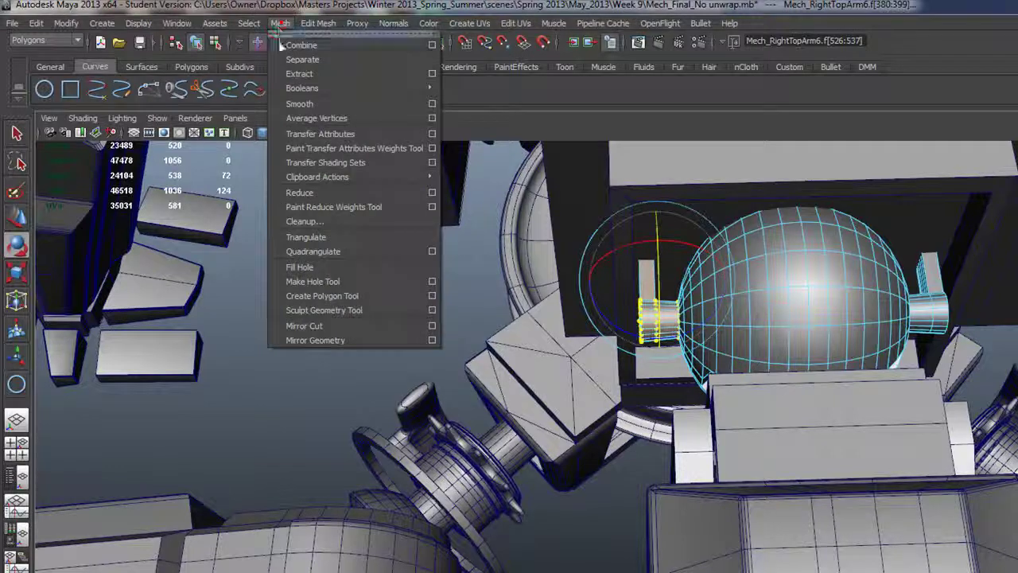
pyautogui.click(293, 79)
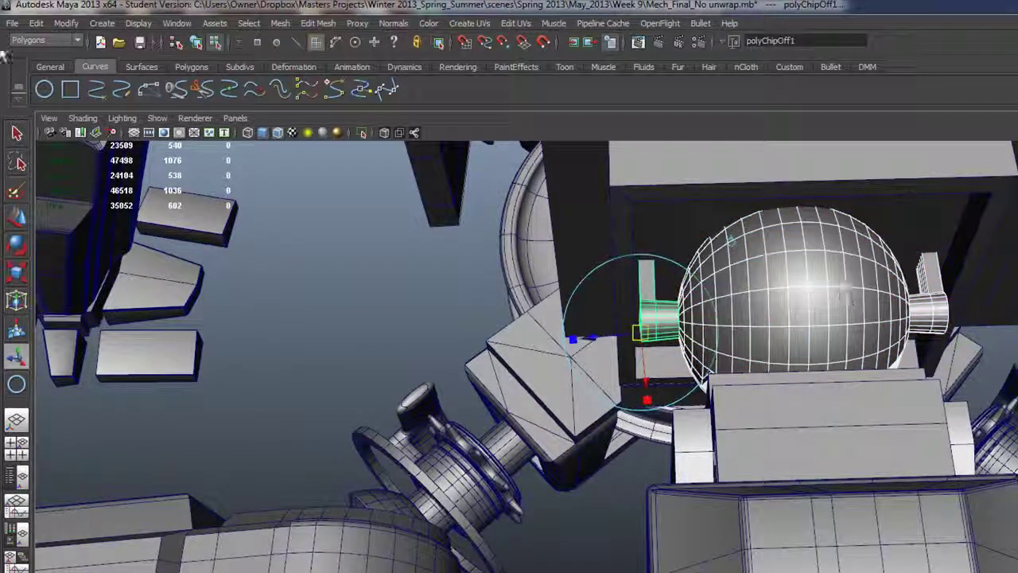
pyautogui.click(798, 68)
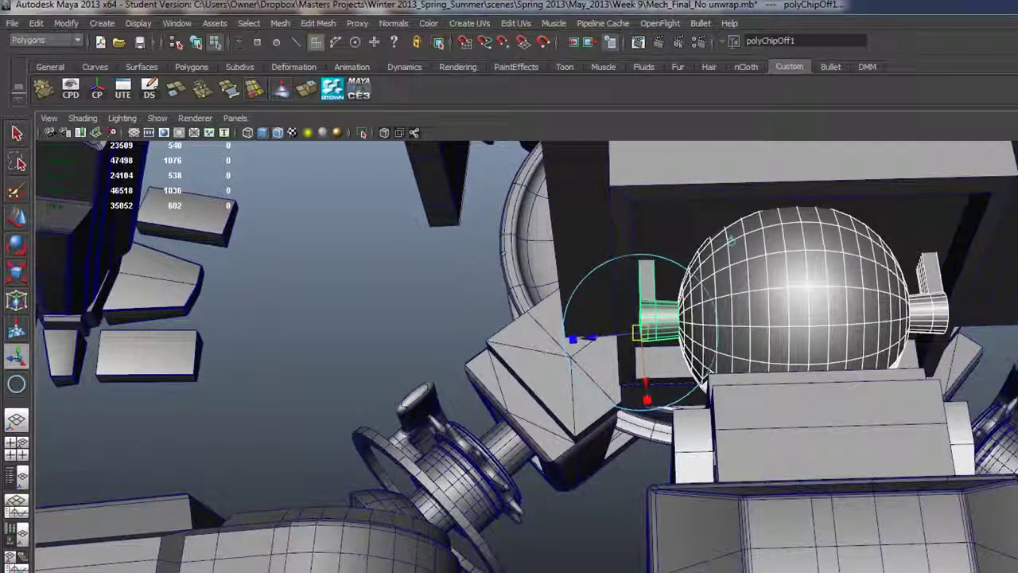
pyautogui.click(17, 217)
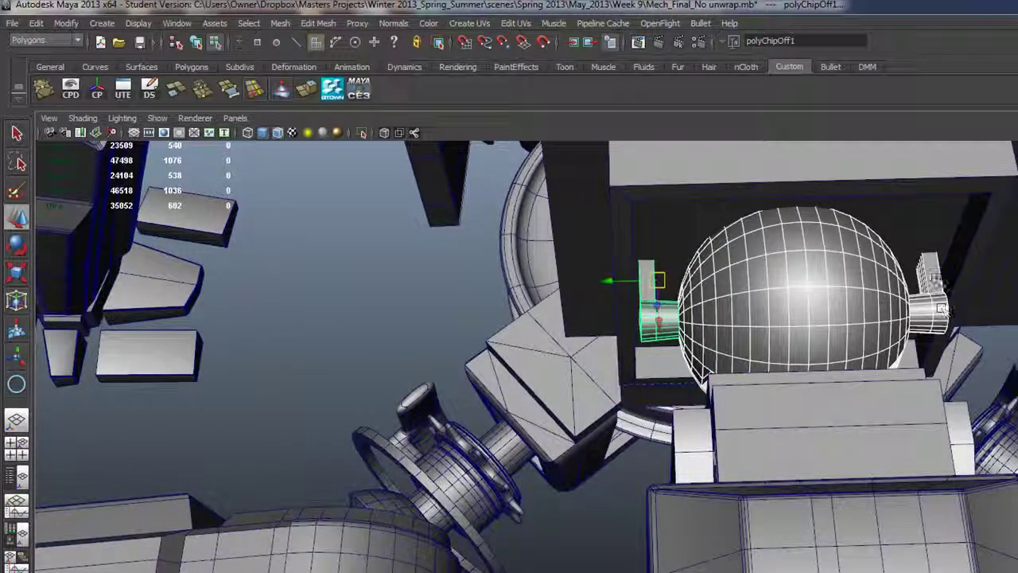
# - Extract the faces of the pin on the opposite side of the shoulder ball as a separate piece
pyautogui.moveTo(937, 280); pyautogui.dragTo(940, 311, button='right')
pyautogui.keyDown('alt'); pyautogui.moveTo(862, 332); pyautogui.dragTo(807, 340, button='middle'); pyautogui.keyUp('alt')
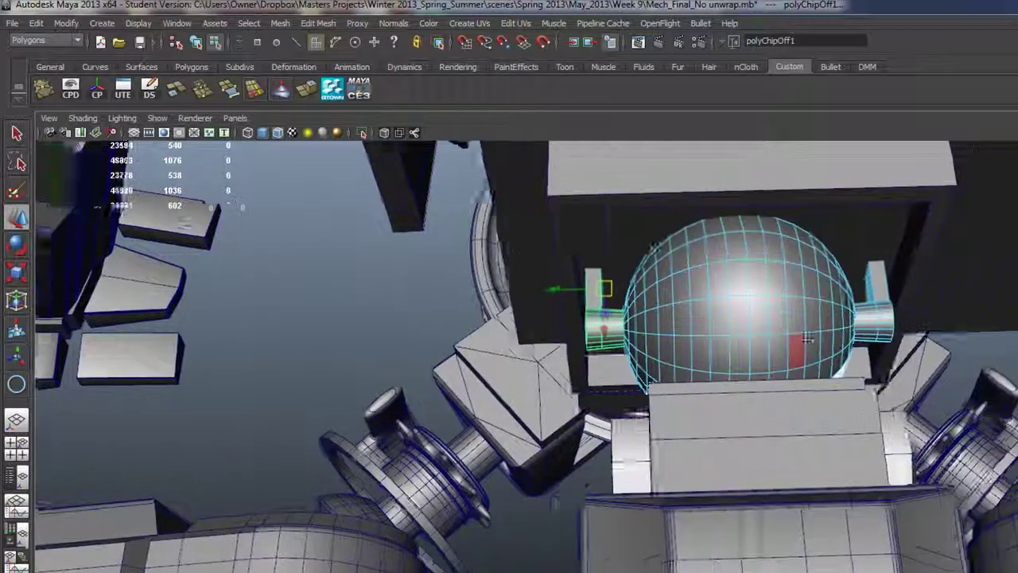
pyautogui.keyDown('alt'); pyautogui.moveTo(807, 340); pyautogui.dragTo(743, 340); pyautogui.keyUp('alt')
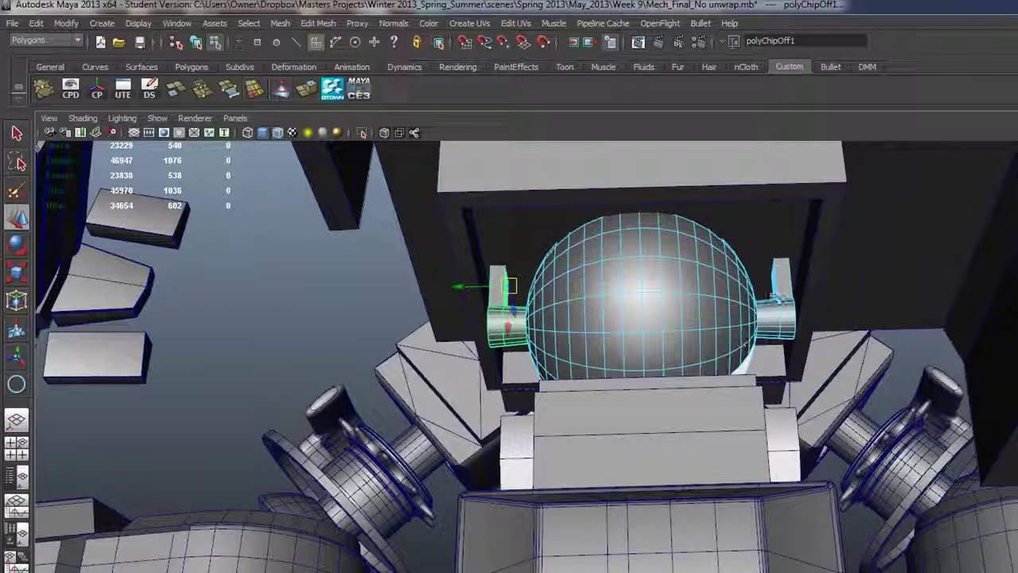
pyautogui.moveTo(758, 237); pyautogui.dragTo(853, 366)
pyautogui.keyDown('alt'); pyautogui.moveTo(852, 366); pyautogui.dragTo(783, 274); pyautogui.keyUp('alt')
pyautogui.click(762, 235)
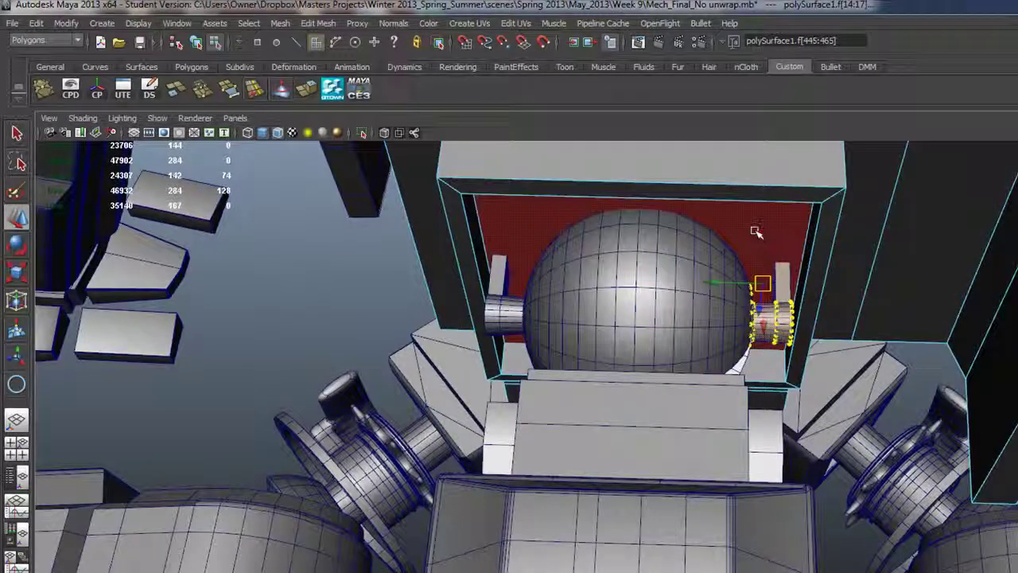
pyautogui.click(690, 234)
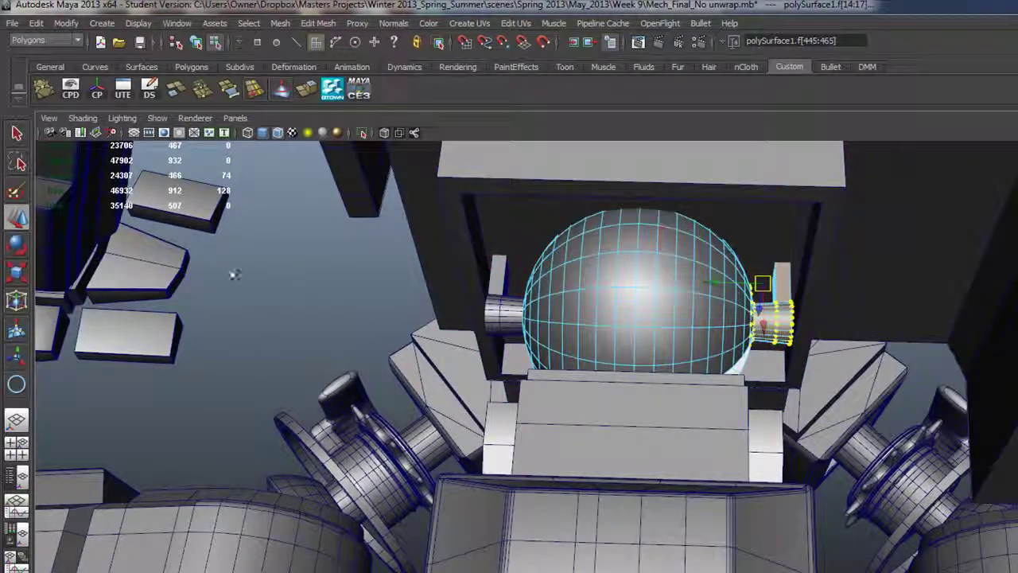
pyautogui.click(275, 276)
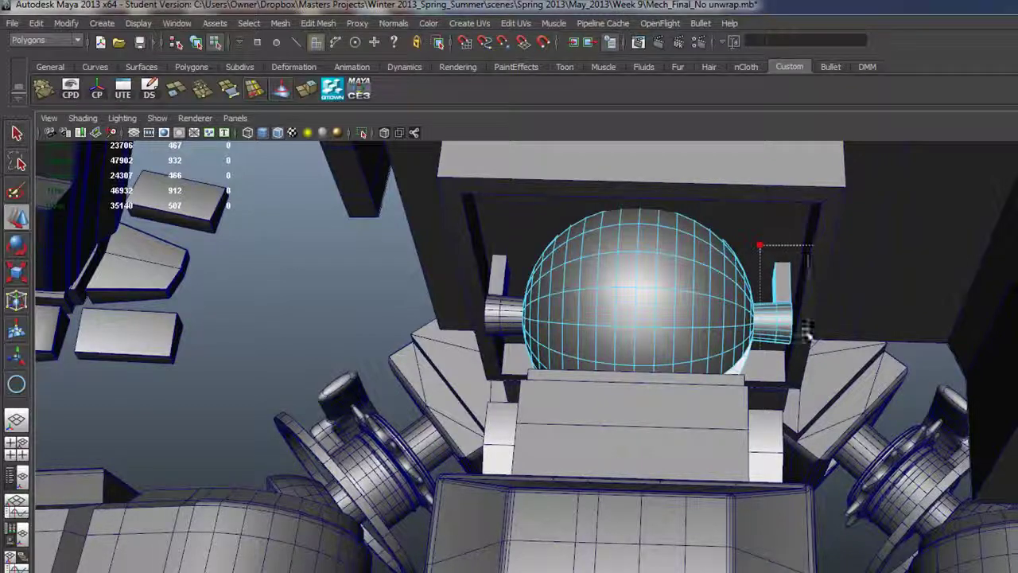
pyautogui.moveTo(811, 340); pyautogui.dragTo(835, 374)
pyautogui.keyDown('alt'); pyautogui.moveTo(779, 345); pyautogui.dragTo(756, 349); pyautogui.keyUp('alt')
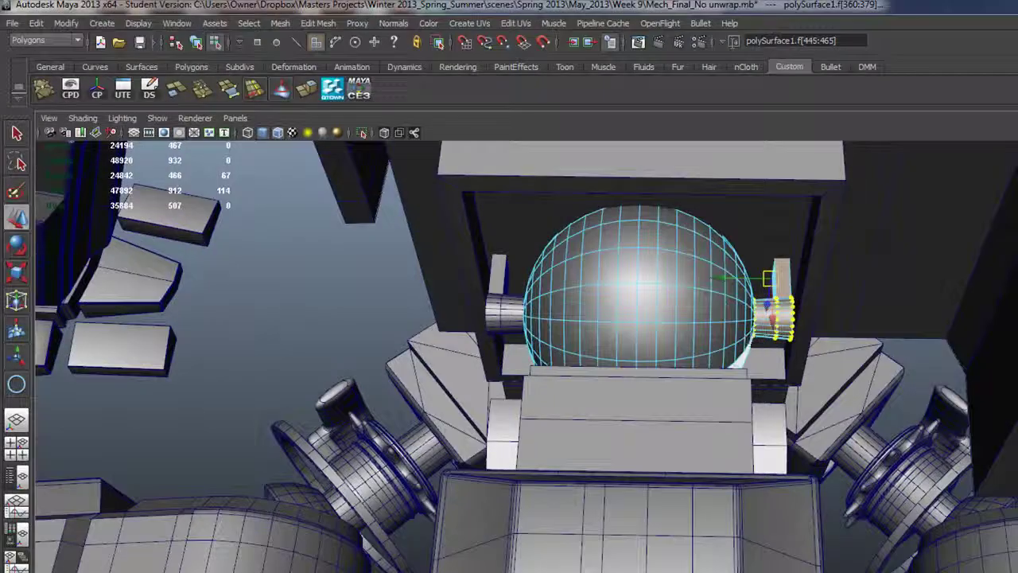
pyautogui.click(279, 24)
pyautogui.click(307, 75)
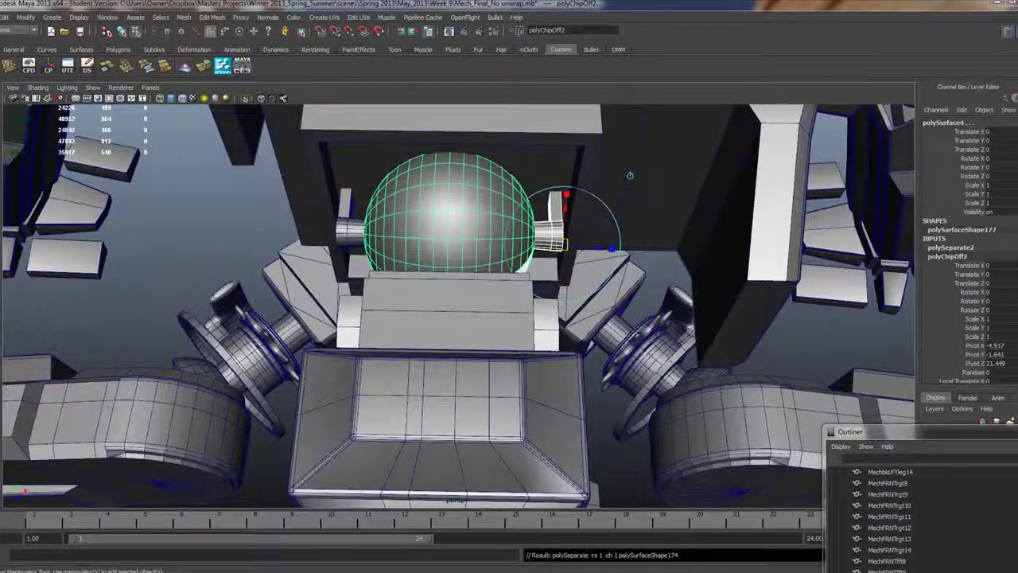
# - Center the pivot of the second extracted pin and check its rotation axes against the shoulder ball
pyautogui.moveTo(586, 221); pyautogui.dragTo(602, 221, button='right')
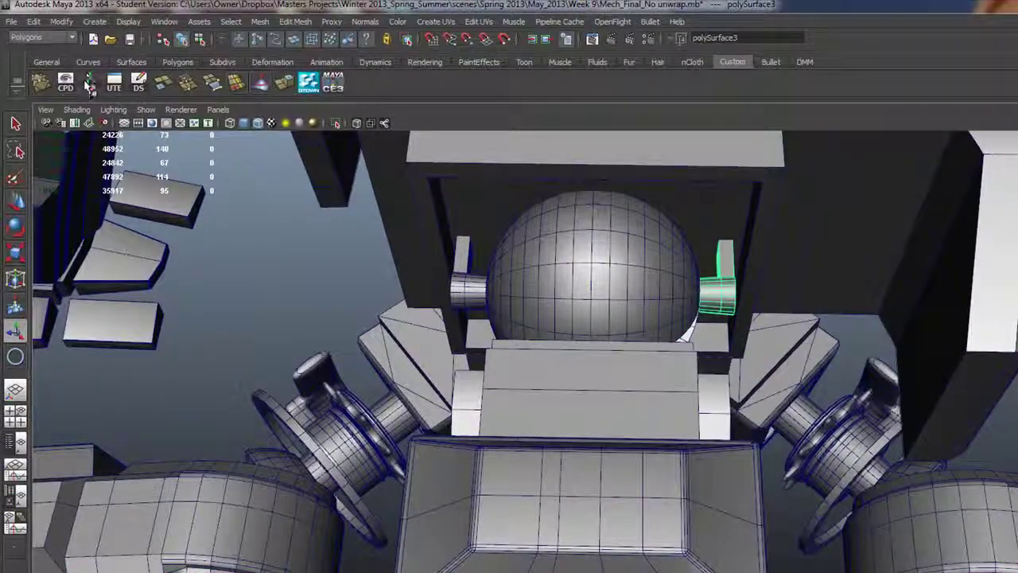
pyautogui.keyDown('alt'); pyautogui.moveTo(751, 374); pyautogui.dragTo(678, 322); pyautogui.keyUp('alt')
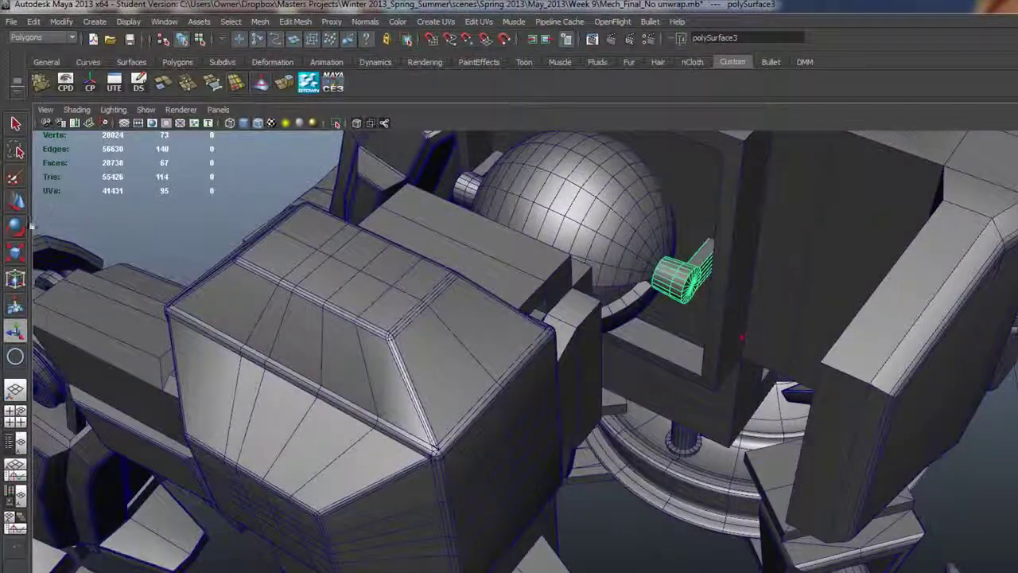
pyautogui.keyDown('alt'); pyautogui.moveTo(676, 287); pyautogui.dragTo(674, 318); pyautogui.keyUp('alt')
pyautogui.keyDown('alt'); pyautogui.moveTo(674, 318); pyautogui.dragTo(714, 411, button='middle'); pyautogui.keyUp('alt')
pyautogui.keyDown('alt'); pyautogui.moveTo(714, 386); pyautogui.dragTo(711, 186); pyautogui.keyUp('alt')
pyautogui.keyDown('alt'); pyautogui.moveTo(897, 443); pyautogui.dragTo(550, 350); pyautogui.keyUp('alt')
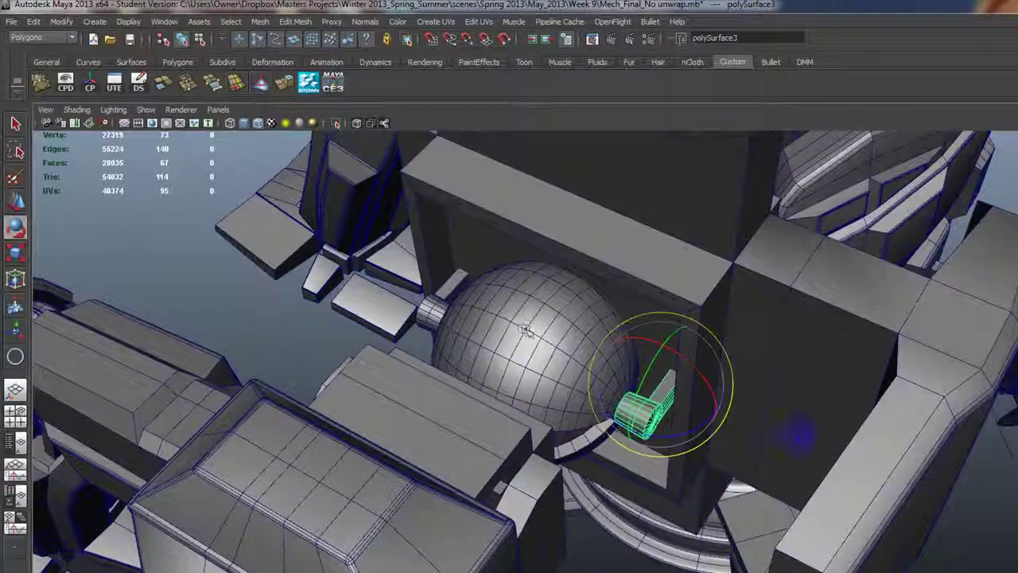
# - Select both pins together with the shoulder ball and move them about 42.6 units up, clear of the mech
pyautogui.click(417, 301)
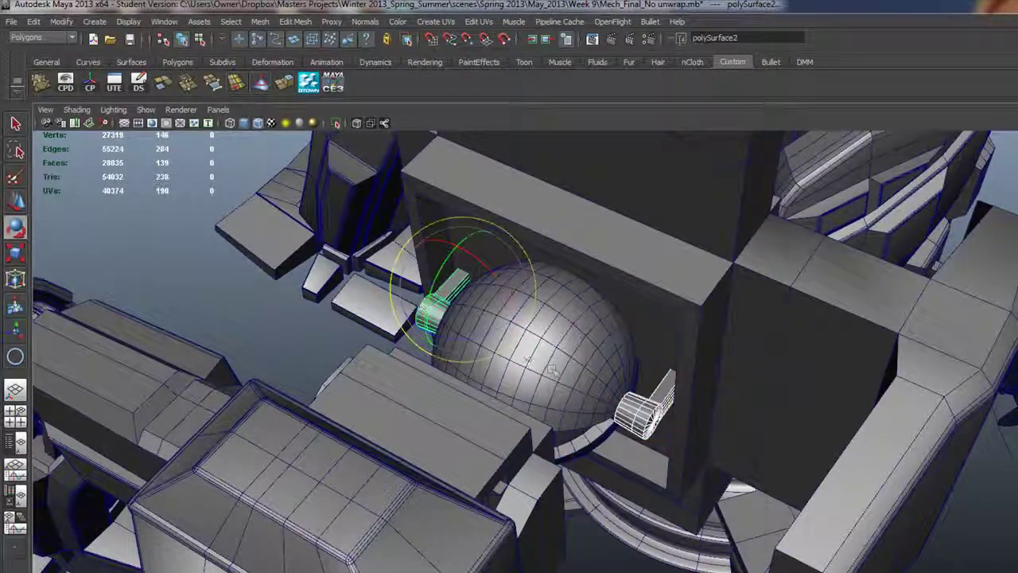
pyautogui.click(575, 373)
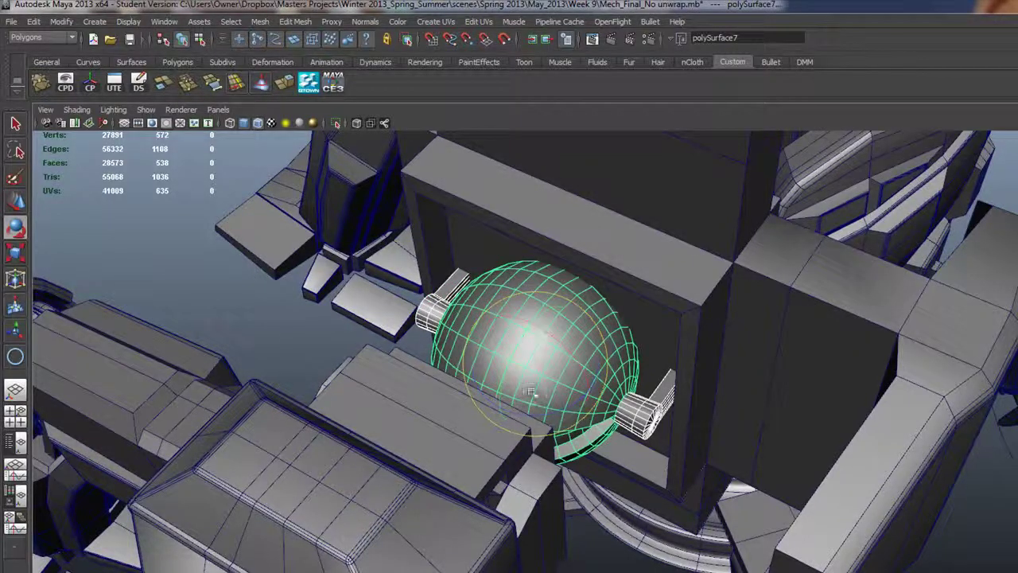
pyautogui.keyDown('alt'); pyautogui.moveTo(531, 392); pyautogui.dragTo(526, 338); pyautogui.keyUp('alt')
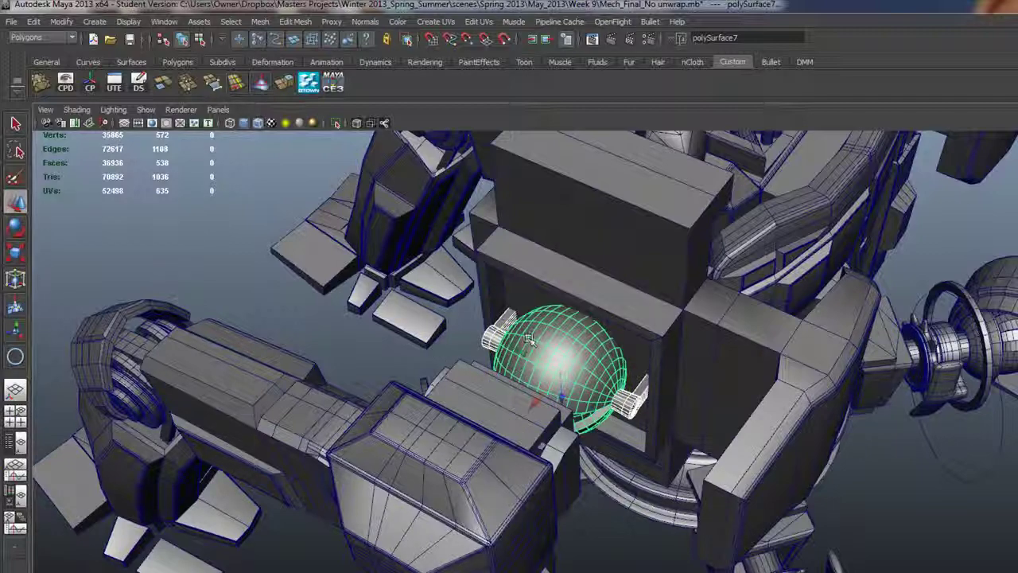
pyautogui.moveTo(564, 396); pyautogui.dragTo(571, 143)
pyautogui.press('Delete')
pyautogui.keyDown('alt'); pyautogui.moveTo(716, 225); pyautogui.dragTo(486, 346, button='right'); pyautogui.keyUp('alt')
pyautogui.keyDown('alt'); pyautogui.moveTo(486, 345); pyautogui.dragTo(448, 271); pyautogui.keyUp('alt')
pyautogui.keyDown('alt'); pyautogui.moveTo(449, 271); pyautogui.dragTo(416, 534, button='middle'); pyautogui.keyUp('alt')
pyautogui.keyDown('alt'); pyautogui.moveTo(416, 533); pyautogui.dragTo(543, 336, button='right'); pyautogui.keyUp('alt')
pyautogui.keyDown('alt'); pyautogui.moveTo(543, 337); pyautogui.dragTo(554, 323); pyautogui.keyUp('alt')
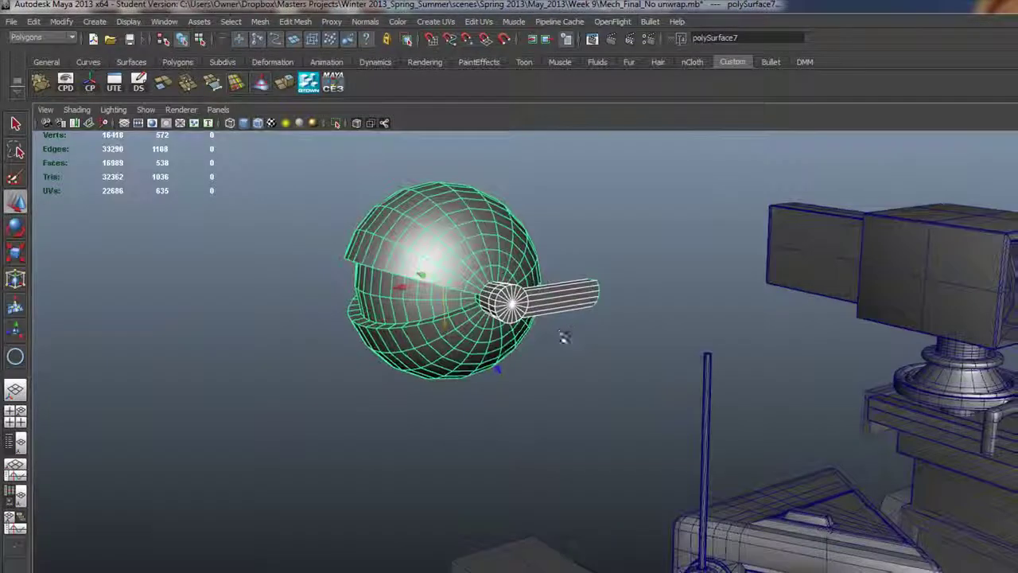
pyautogui.keyDown('alt'); pyautogui.moveTo(554, 323); pyautogui.dragTo(547, 355, button='middle'); pyautogui.keyUp('alt')
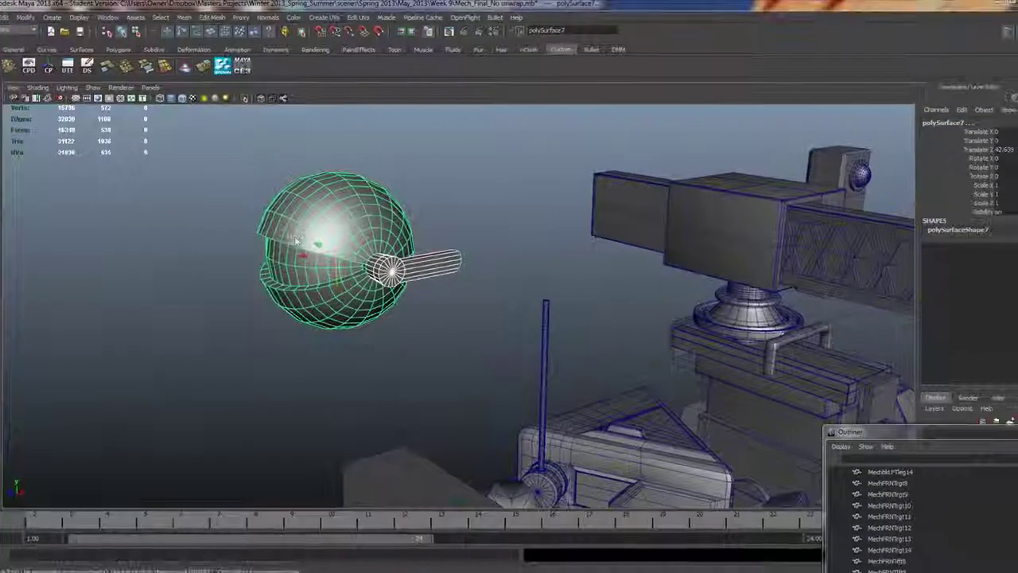
# - In an orthographic side view, create a three-joint chain from outside the shoulder ball, through its center, to just beyond its notched side
pyautogui.press('space')
pyautogui.press('space')
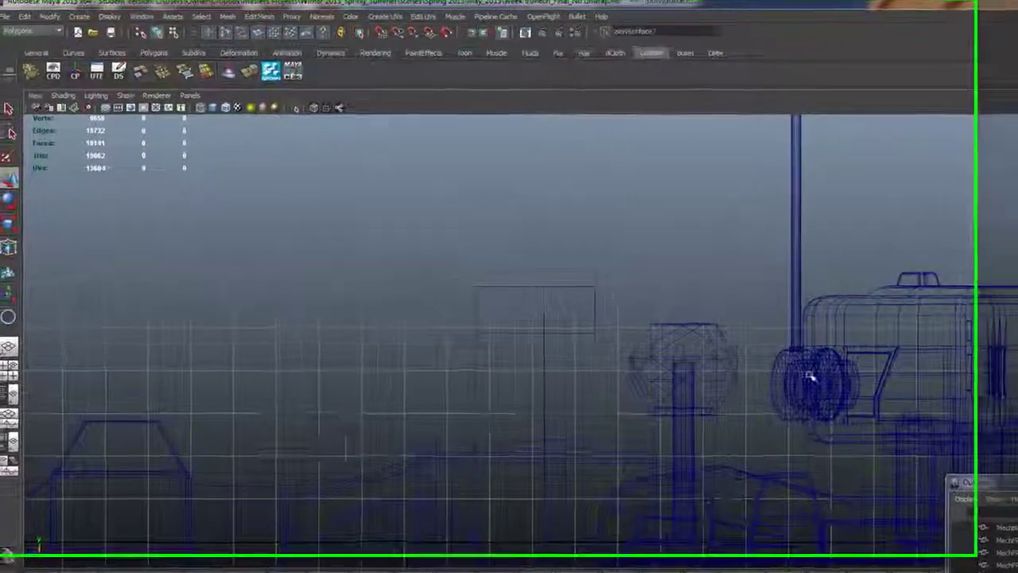
pyautogui.keyDown('alt'); pyautogui.moveTo(493, 307); pyautogui.dragTo(48, 270, button='right'); pyautogui.keyUp('alt')
pyautogui.keyDown('alt'); pyautogui.moveTo(481, 111); pyautogui.dragTo(461, 366, button='middle'); pyautogui.keyUp('alt')
pyautogui.keyDown('alt'); pyautogui.moveTo(343, 345); pyautogui.dragTo(453, 295, button='right'); pyautogui.keyUp('alt')
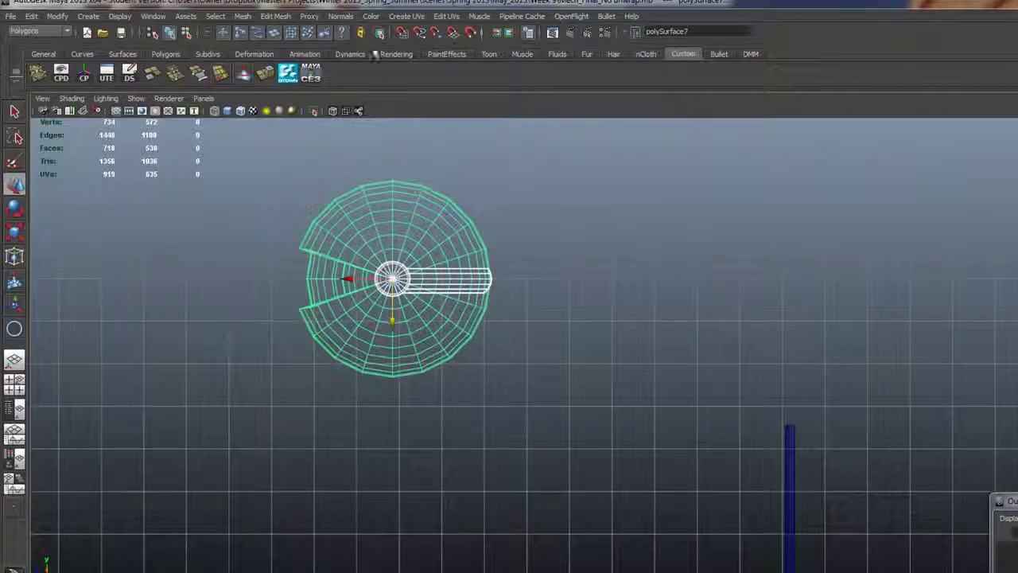
pyautogui.moveTo(682, 334)
pyautogui.keyDown('alt'); pyautogui.mouseDown(button='right')
pyautogui.moveTo(577, 364)
pyautogui.moveTo(670, 337)
pyautogui.mouseUp(button='right'); pyautogui.keyUp('alt')
pyautogui.keyDown('alt'); pyautogui.moveTo(455, 306); pyautogui.dragTo(543, 329, button='middle'); pyautogui.keyUp('alt')
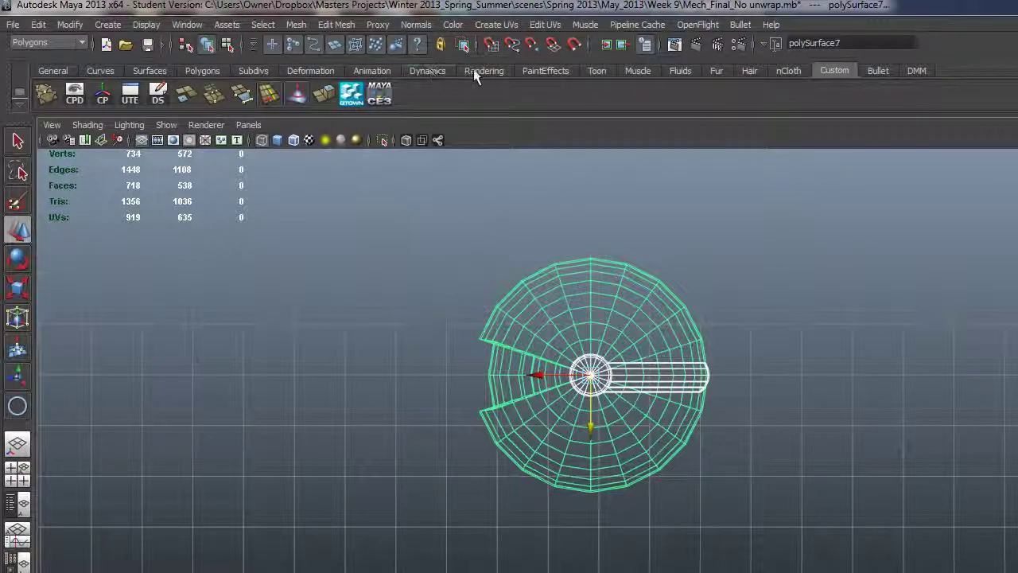
pyautogui.click(359, 71)
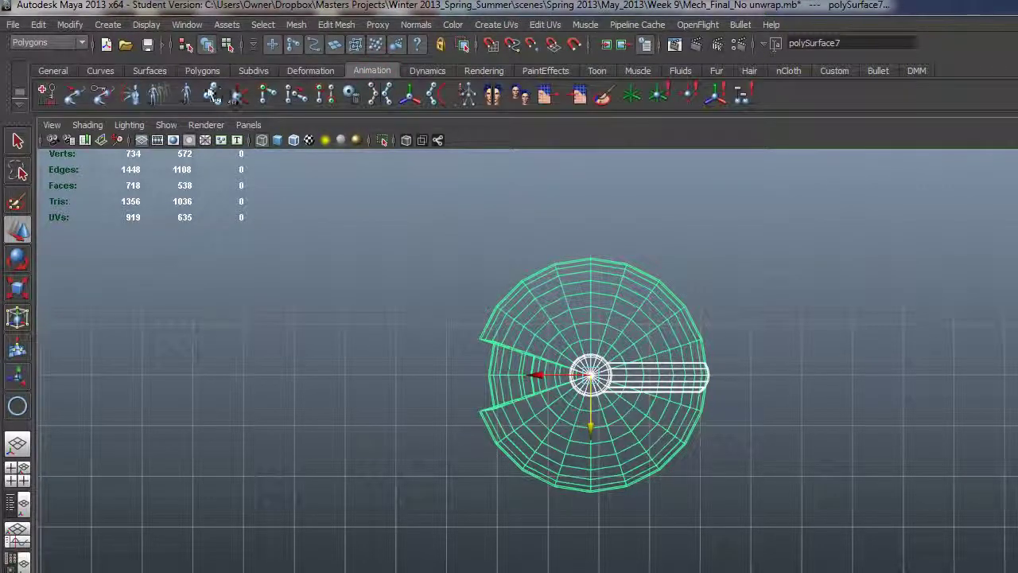
pyautogui.click(723, 377)
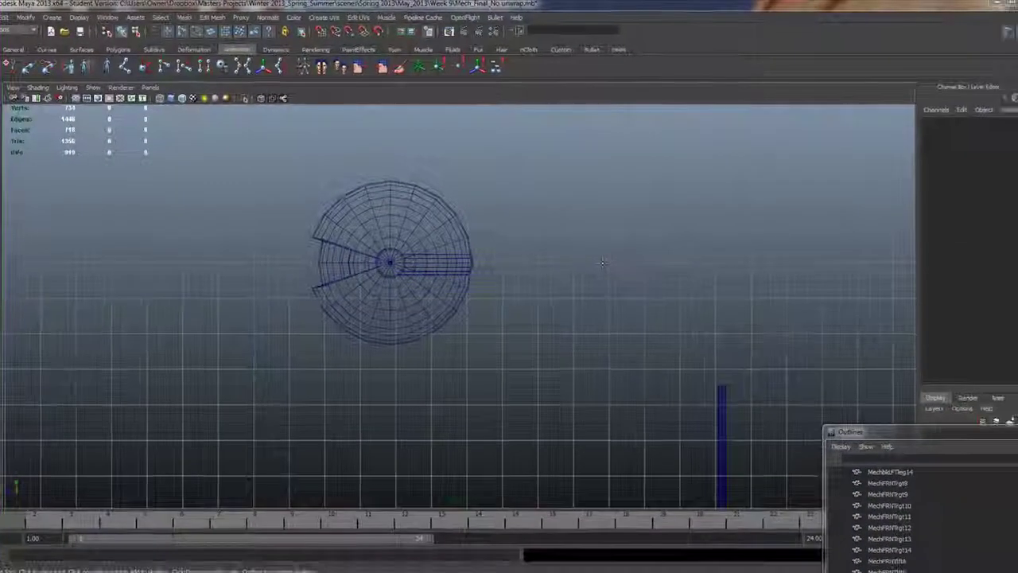
pyautogui.click(602, 263)
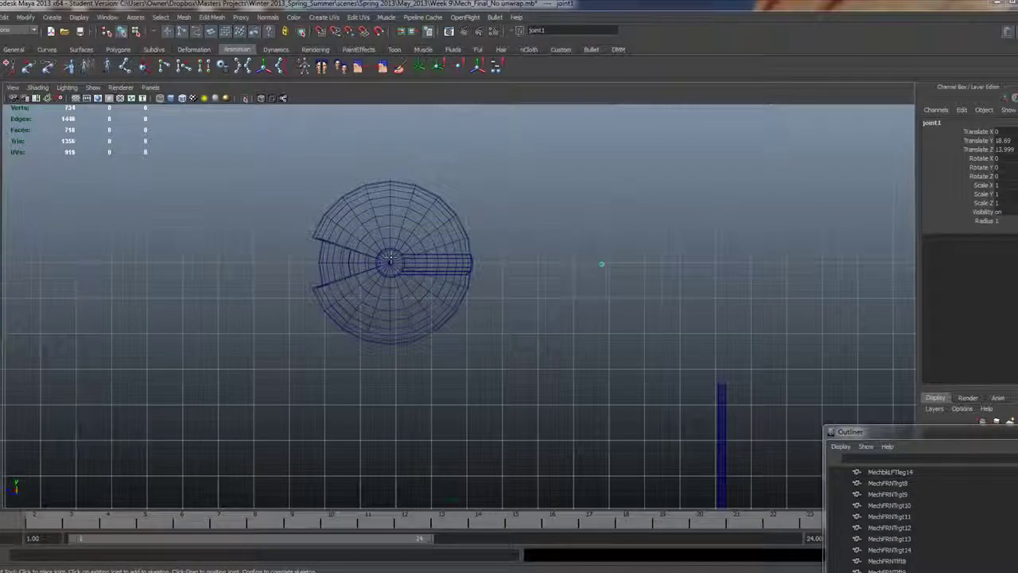
pyautogui.click(390, 259)
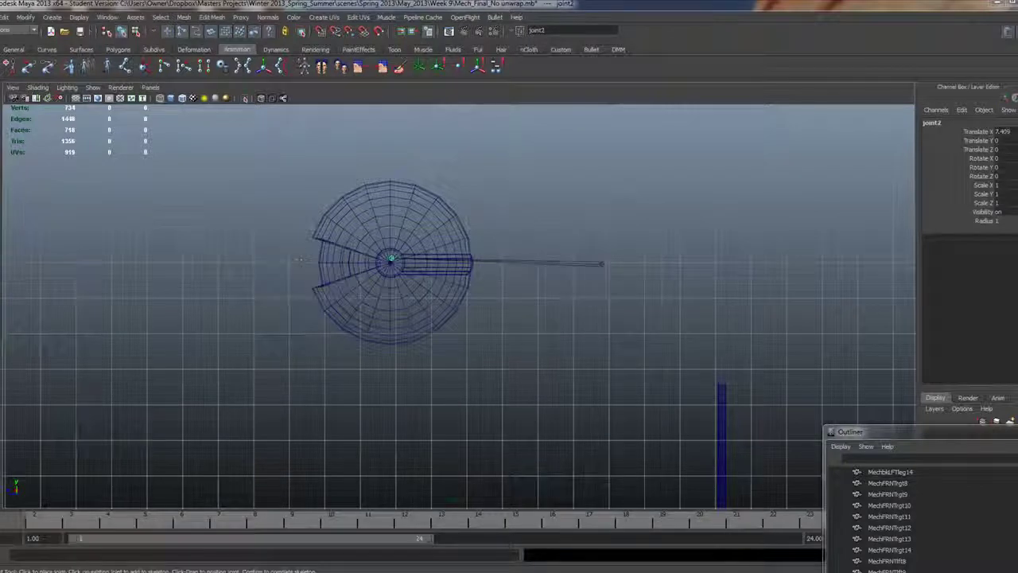
pyautogui.click(293, 256)
pyautogui.press('Return')
# - Move the joint chain about 5 units along negative X so it runs through the middle of the shoulder ball
pyautogui.press('w')
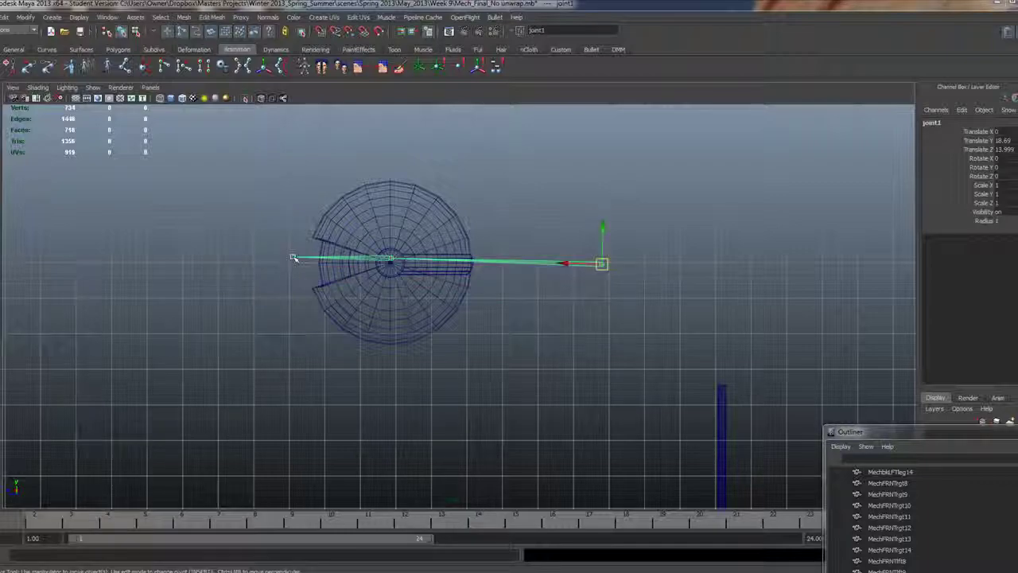
pyautogui.press('space')
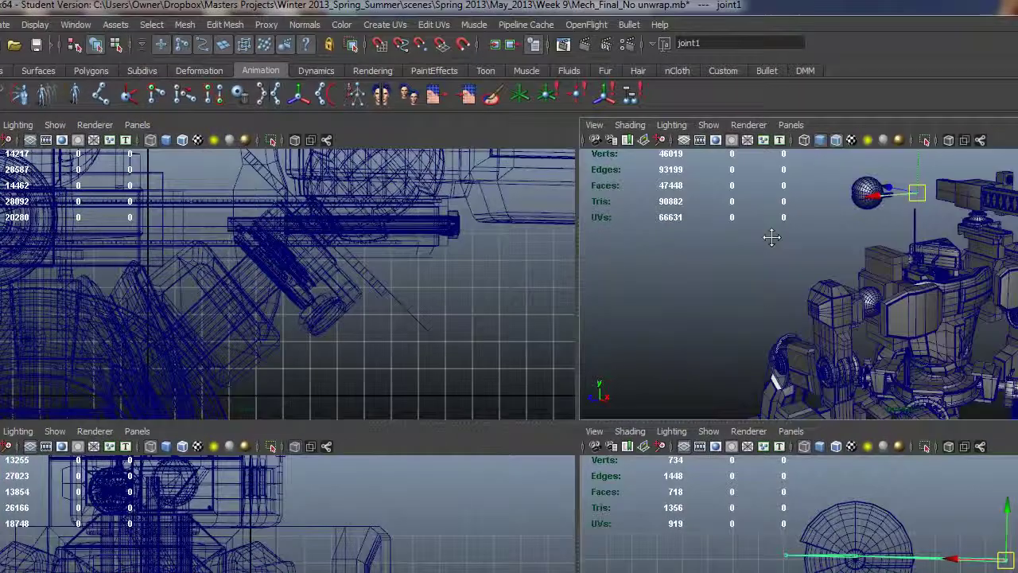
pyautogui.keyDown('alt'); pyautogui.moveTo(729, 221); pyautogui.dragTo(896, 320); pyautogui.keyUp('alt')
pyautogui.keyDown('alt'); pyautogui.moveTo(945, 343); pyautogui.dragTo(950, 344); pyautogui.keyUp('alt')
pyautogui.moveTo(876, 215); pyautogui.dragTo(847, 214)
pyautogui.keyDown('alt'); pyautogui.moveTo(942, 293); pyautogui.dragTo(805, 243); pyautogui.keyUp('alt')
pyautogui.press('space')
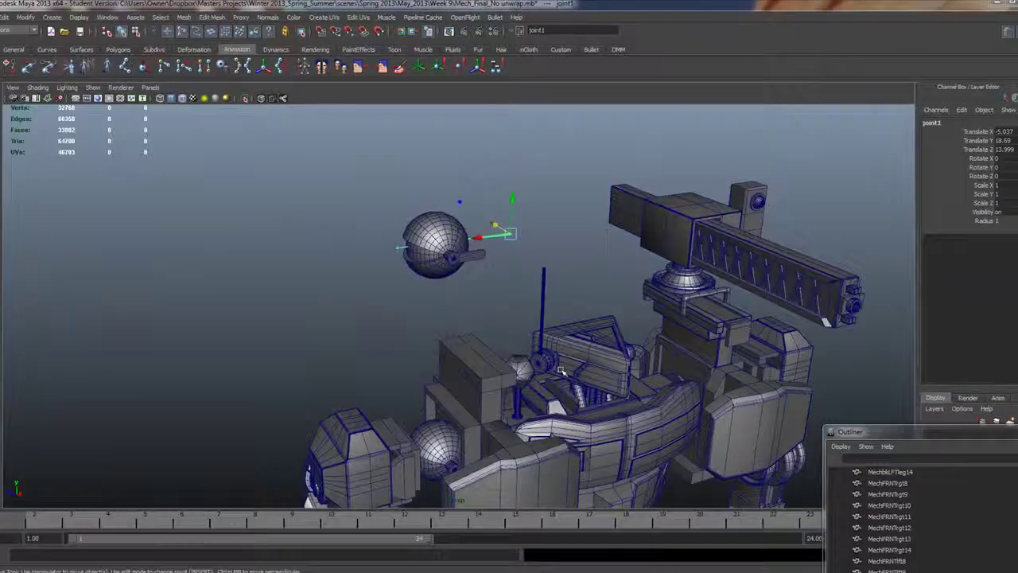
# - Turn on X-Ray Joints in the perspective view so the joint chain shows through the shoulder ball
pyautogui.keyDown('alt'); pyautogui.moveTo(560, 370); pyautogui.dragTo(461, 303); pyautogui.keyUp('alt')
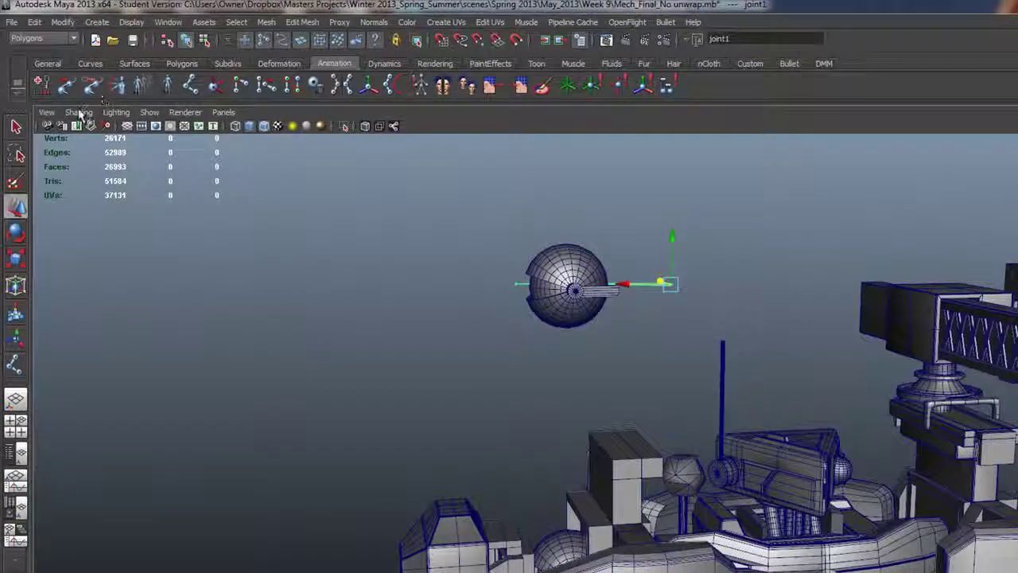
pyautogui.click(38, 87)
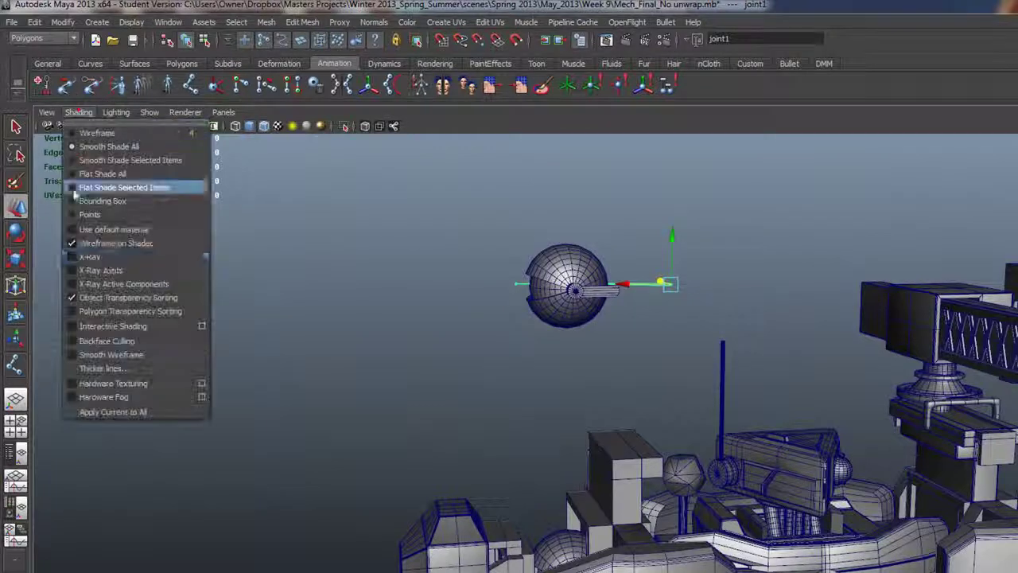
pyautogui.click(100, 269)
pyautogui.moveTo(323, 293)
pyautogui.keyDown('alt'); pyautogui.mouseDown()
pyautogui.moveTo(452, 325)
pyautogui.moveTo(354, 313)
pyautogui.mouseUp(); pyautogui.keyUp('alt')
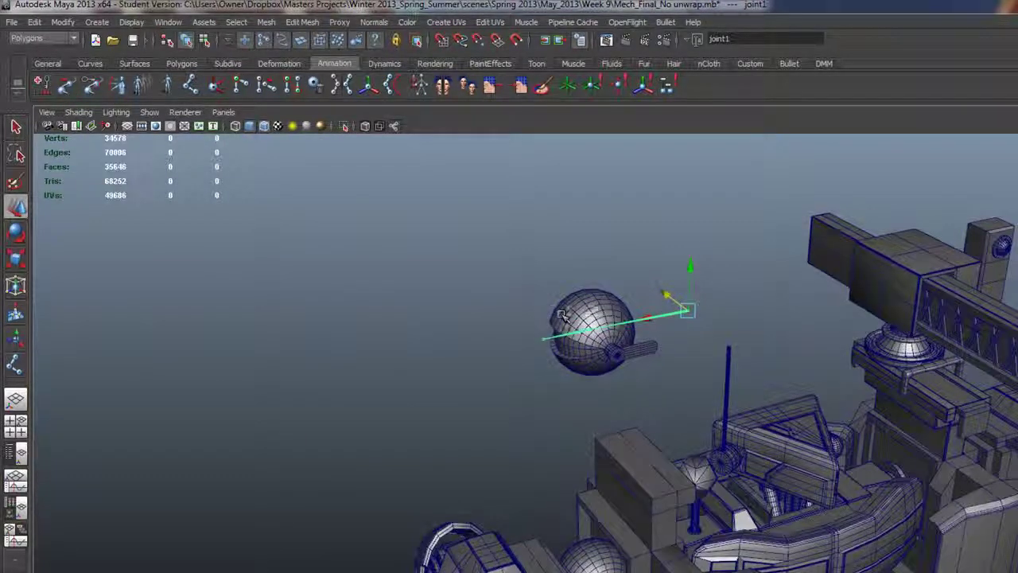
# - Try rotating the shoulder ball with the Rotate tool and undo the rotation
pyautogui.click(588, 375)
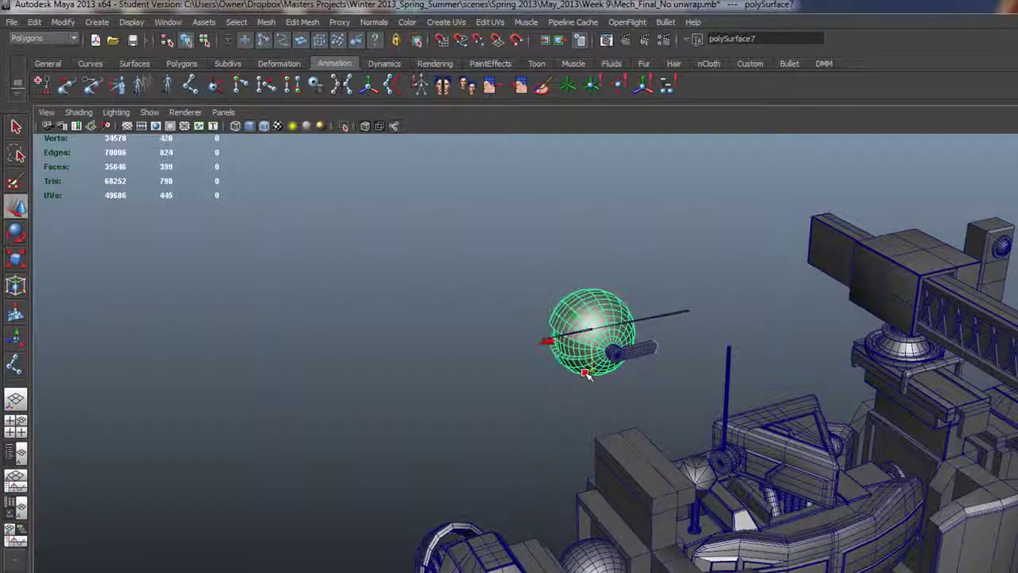
pyautogui.press('e')
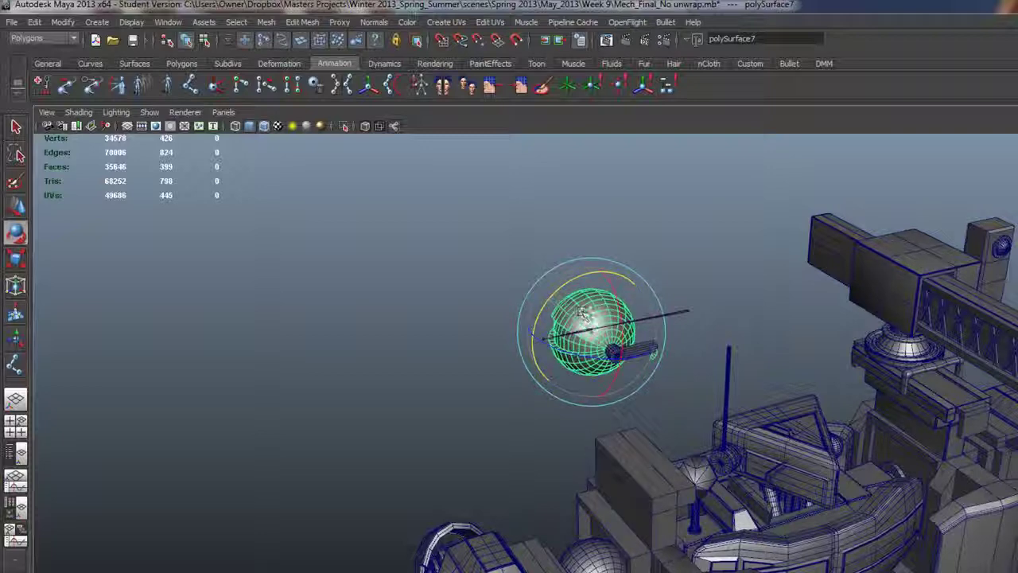
pyautogui.keyDown('alt'); pyautogui.moveTo(583, 312); pyautogui.dragTo(618, 488); pyautogui.keyUp('alt')
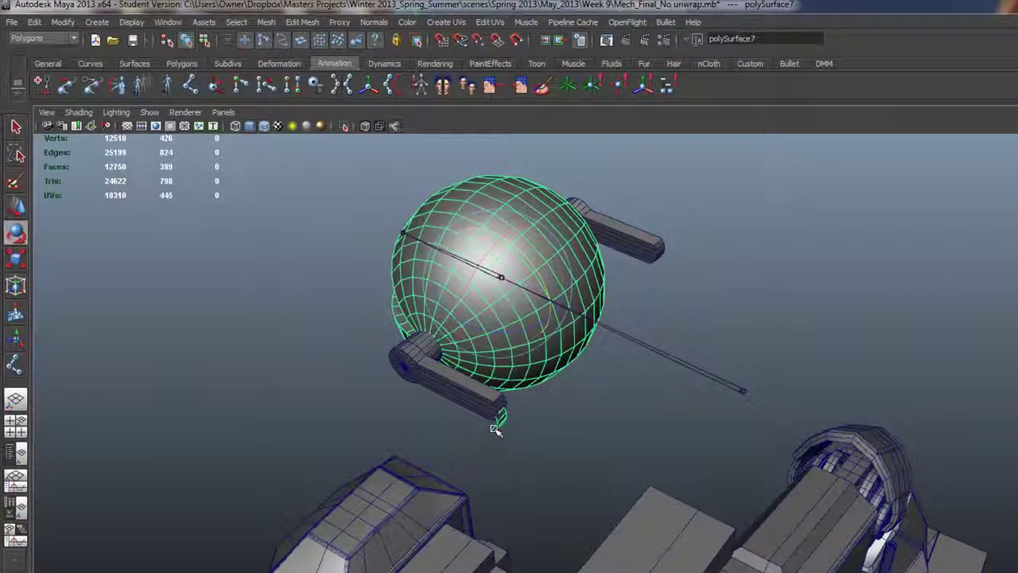
pyautogui.hotkey('ctrl', 'z')
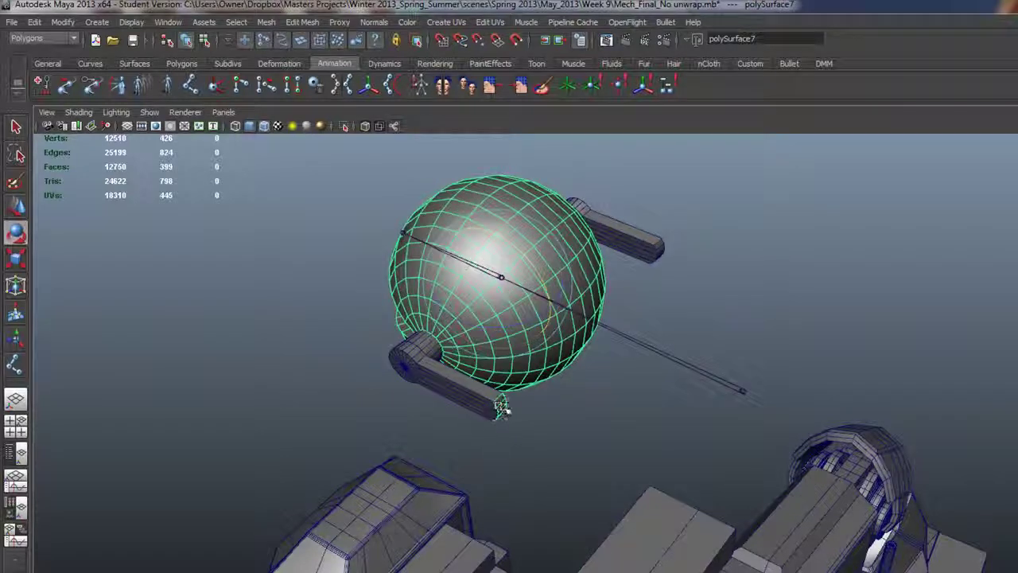
# - Delete the leftover pin-end faces still belonging to the shoulder ball mesh and return to object selection
pyautogui.moveTo(525, 338); pyautogui.dragTo(523, 367, button='right')
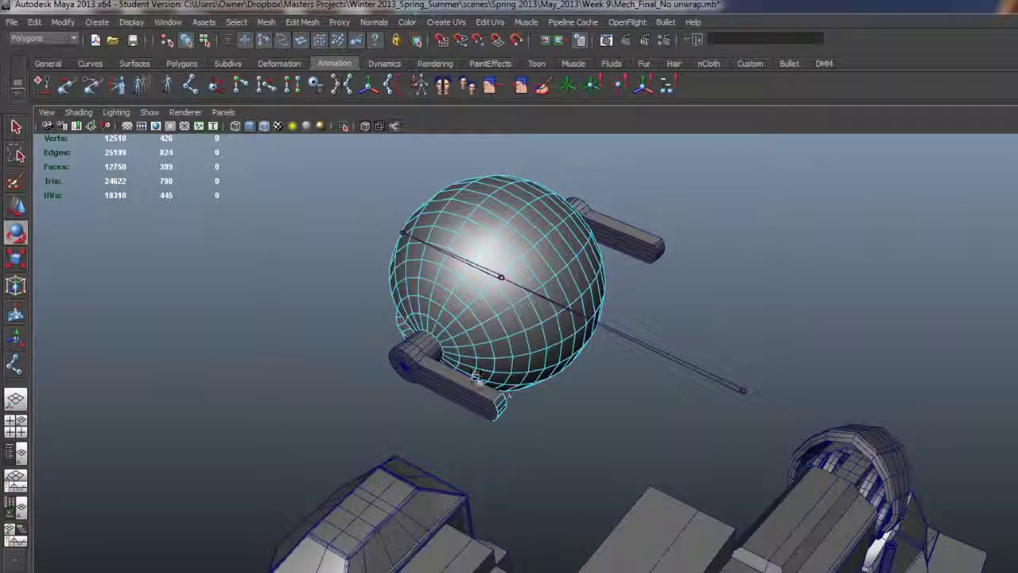
pyautogui.keyDown('alt'); pyautogui.moveTo(462, 402); pyautogui.dragTo(533, 549); pyautogui.keyUp('alt')
pyautogui.press('Delete')
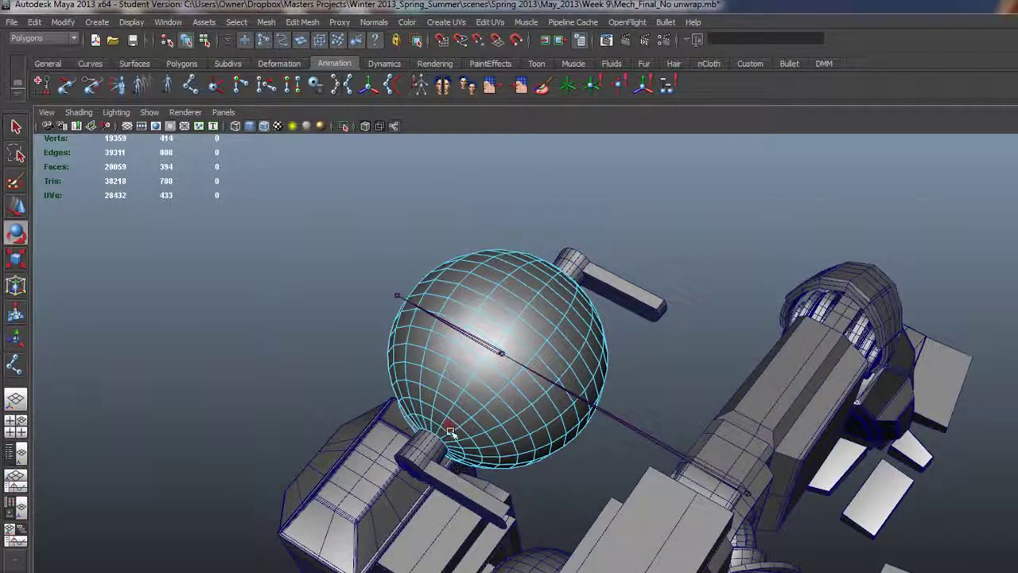
pyautogui.keyDown('alt'); pyautogui.moveTo(415, 395); pyautogui.dragTo(481, 379); pyautogui.keyUp('alt')
pyautogui.moveTo(609, 352); pyautogui.dragTo(590, 346, button='right')
pyautogui.click(590, 346)
# - Select the shoulder ball and the pins on both sides of it to examine them as separate pieces
pyautogui.keyDown('alt'); pyautogui.moveTo(590, 346); pyautogui.dragTo(644, 371); pyautogui.keyUp('alt')
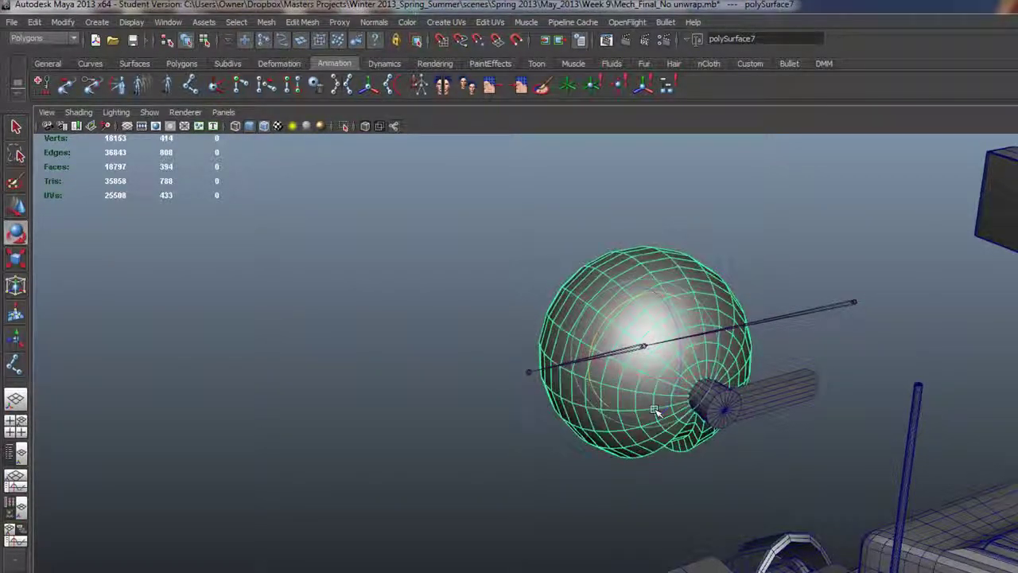
pyautogui.keyDown('alt'); pyautogui.moveTo(654, 409); pyautogui.dragTo(819, 402); pyautogui.keyUp('alt')
pyautogui.click(841, 363)
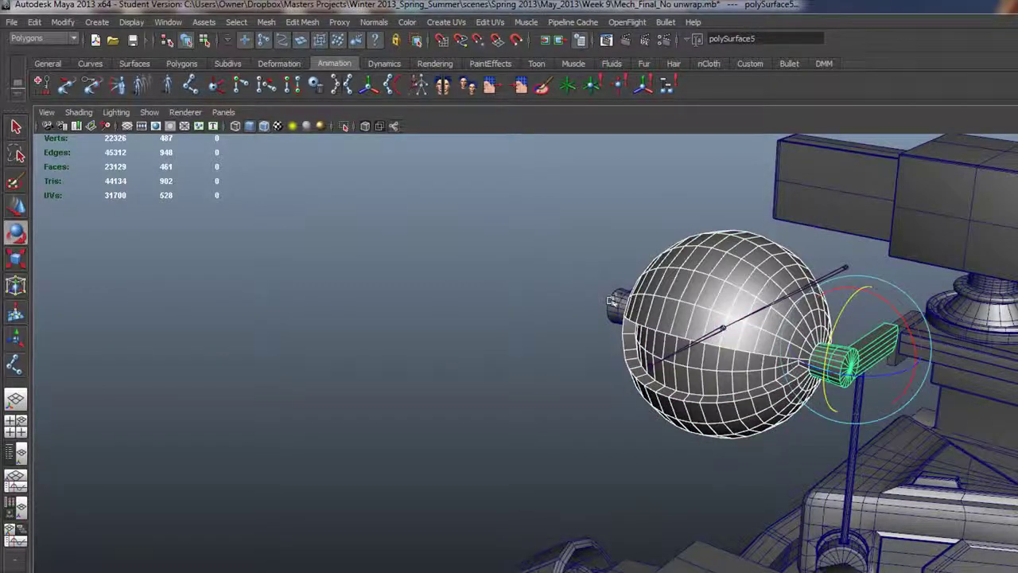
pyautogui.click(613, 303)
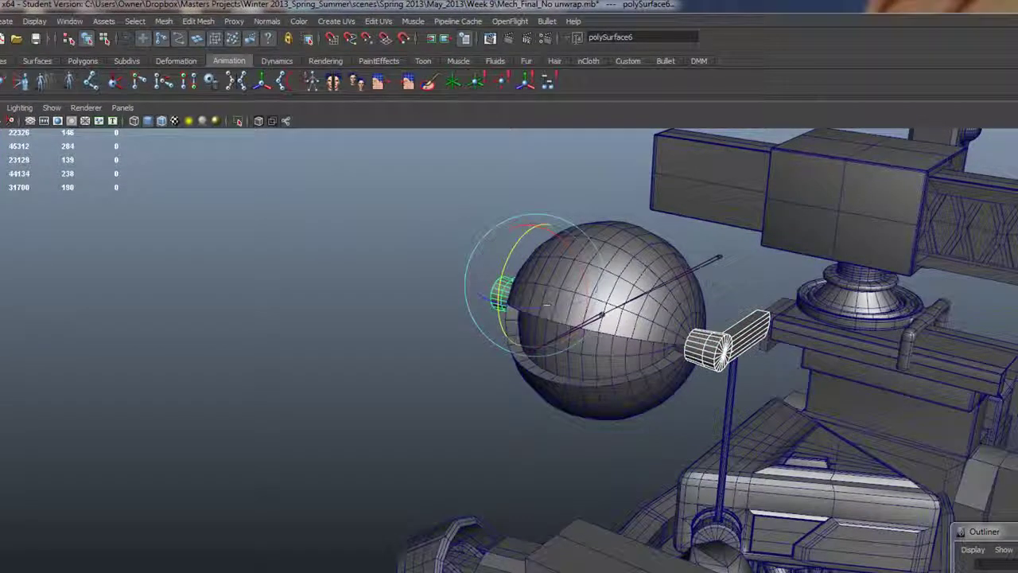
pyautogui.keyDown('alt'); pyautogui.moveTo(592, 329); pyautogui.dragTo(569, 359); pyautogui.keyUp('alt')
pyautogui.keyDown('alt'); pyautogui.moveTo(569, 358); pyautogui.dragTo(674, 396, button='right'); pyautogui.keyUp('alt')
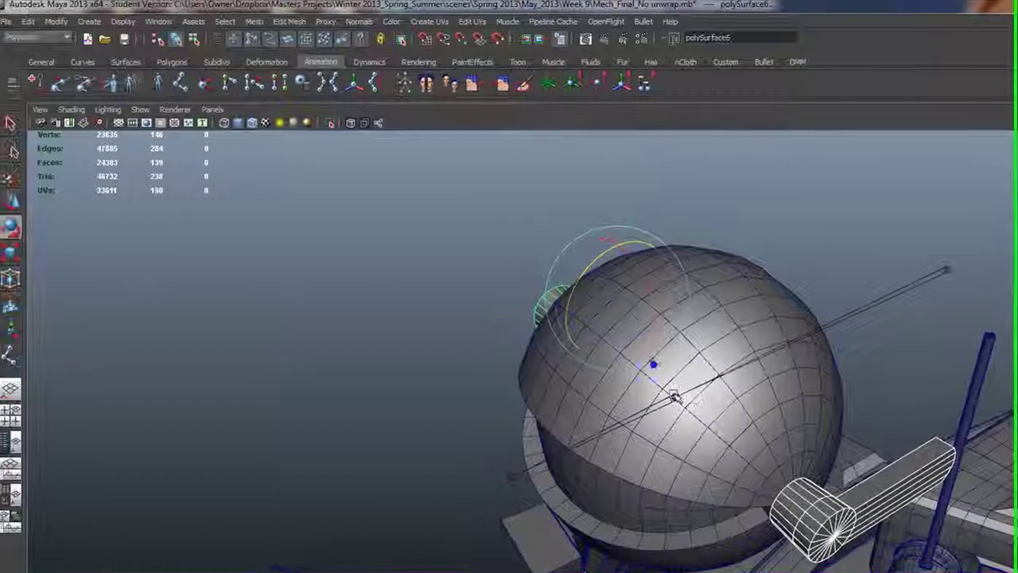
# - Parent the shoulder ball to the skeleton joint at its center
pyautogui.click(676, 397)
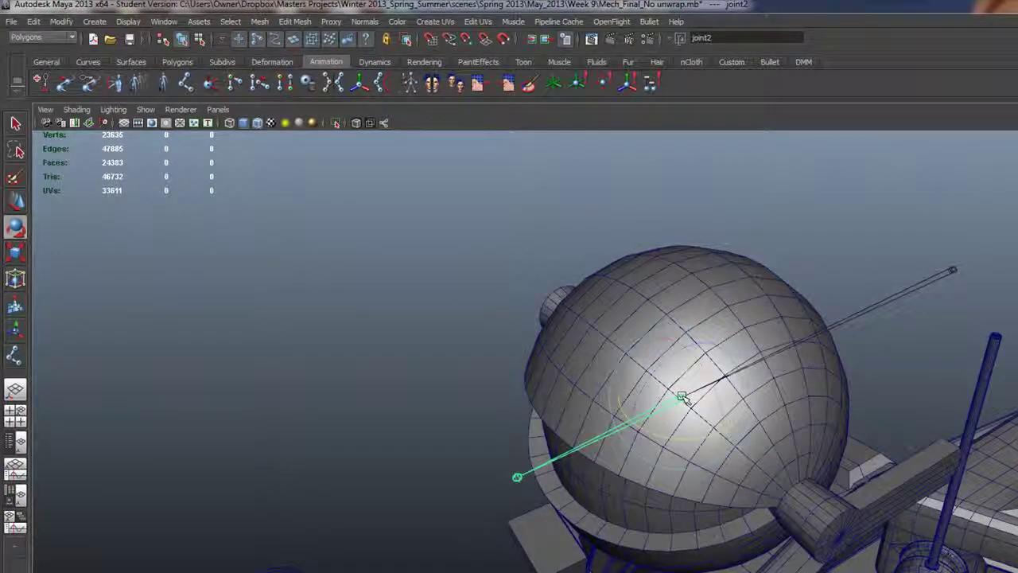
pyautogui.click(642, 294)
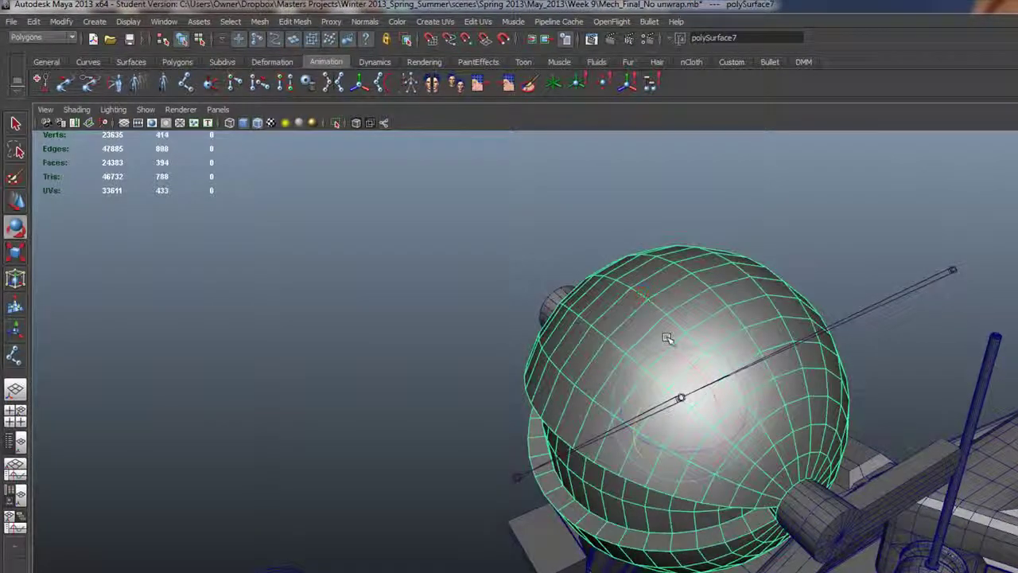
pyautogui.click(15, 122)
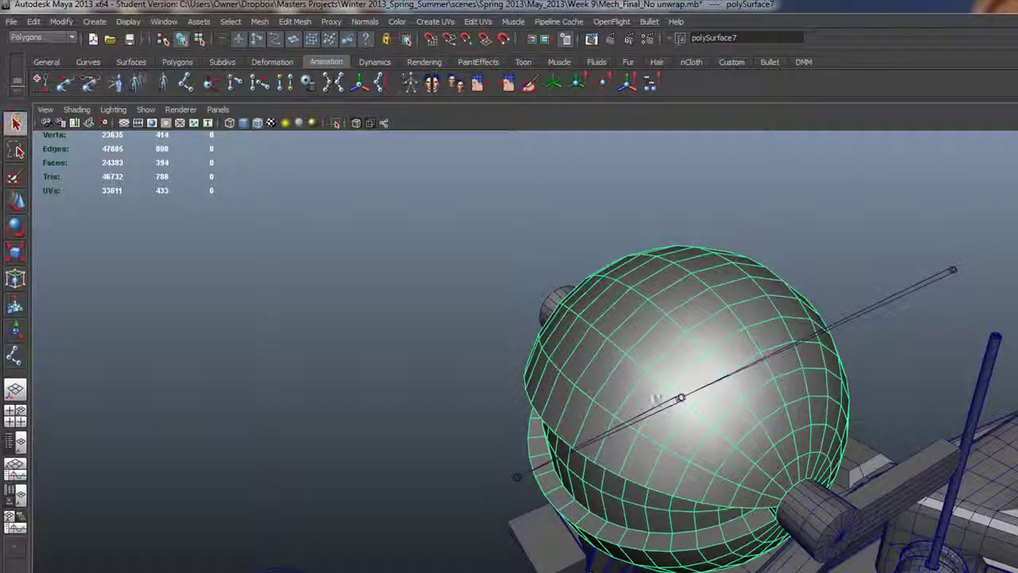
pyautogui.click(680, 399)
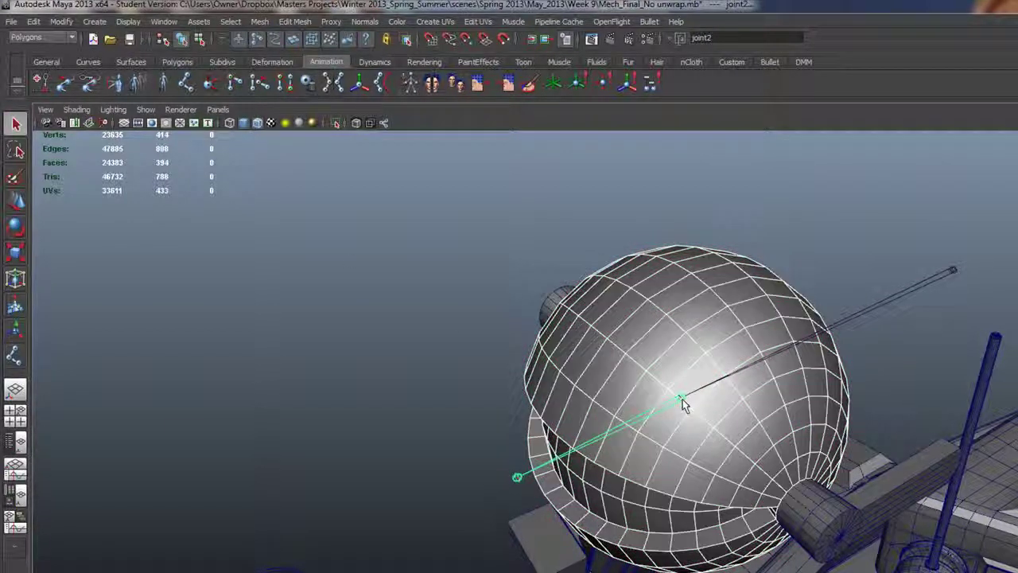
pyautogui.click(682, 404)
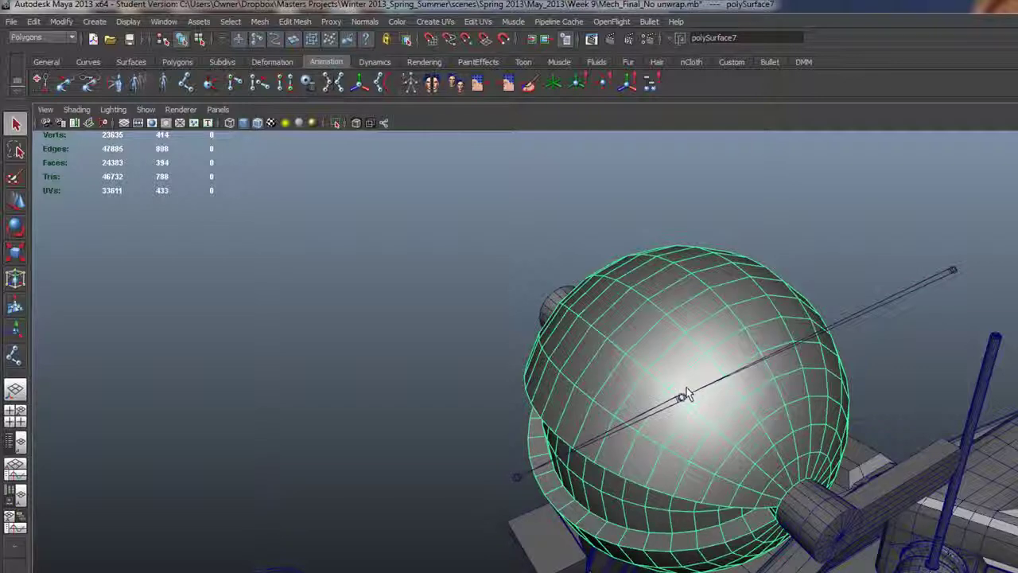
pyautogui.click(682, 398)
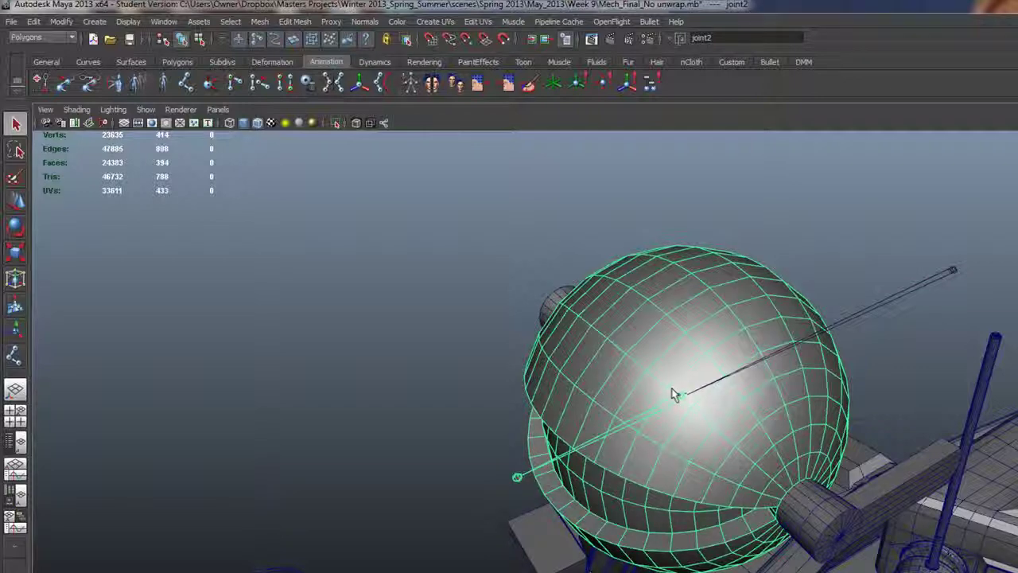
# - Select a side pin and the central joint in turn to check which pieces belong to the joint
pyautogui.keyDown('alt'); pyautogui.moveTo(672, 393); pyautogui.dragTo(719, 376); pyautogui.keyUp('alt')
pyautogui.click(921, 475)
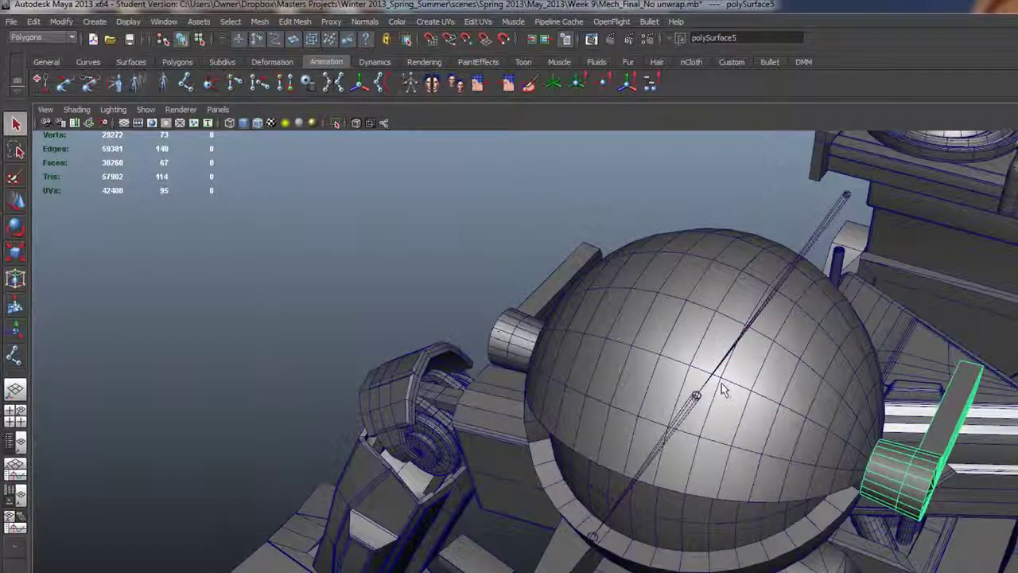
pyautogui.click(696, 398)
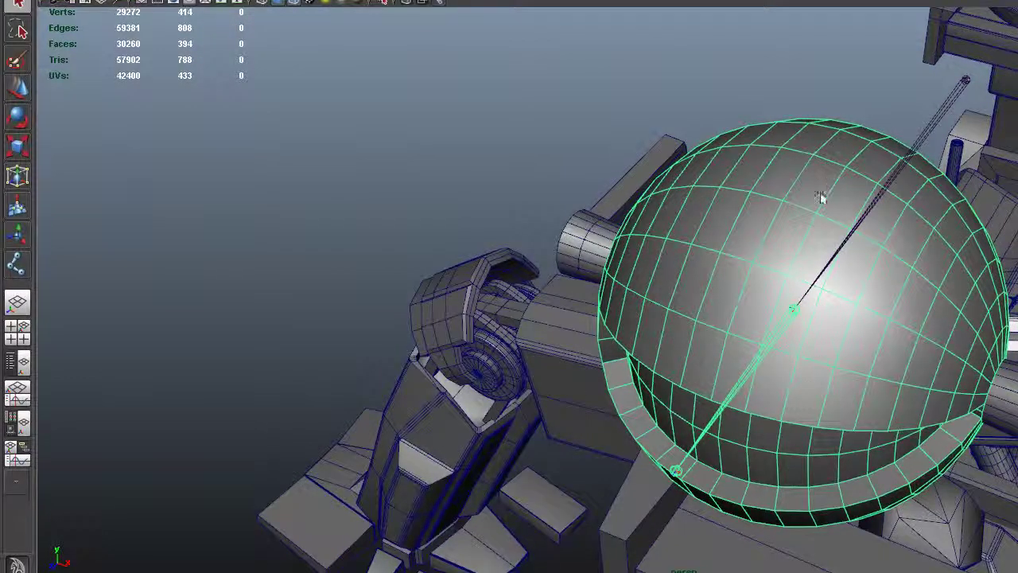
pyautogui.keyDown('alt'); pyautogui.moveTo(791, 364); pyautogui.dragTo(736, 346); pyautogui.keyUp('alt')
pyautogui.keyDown('alt'); pyautogui.moveTo(737, 346); pyautogui.dragTo(778, 316, button='right'); pyautogui.keyUp('alt')
pyautogui.click(791, 292)
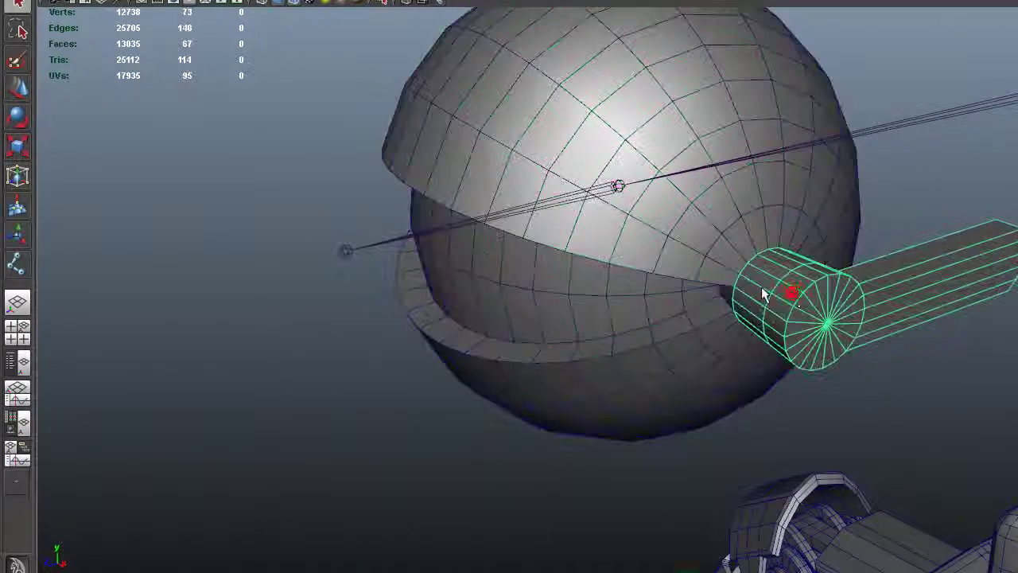
pyautogui.keyDown('alt'); pyautogui.moveTo(628, 230); pyautogui.dragTo(772, 309); pyautogui.keyUp('alt')
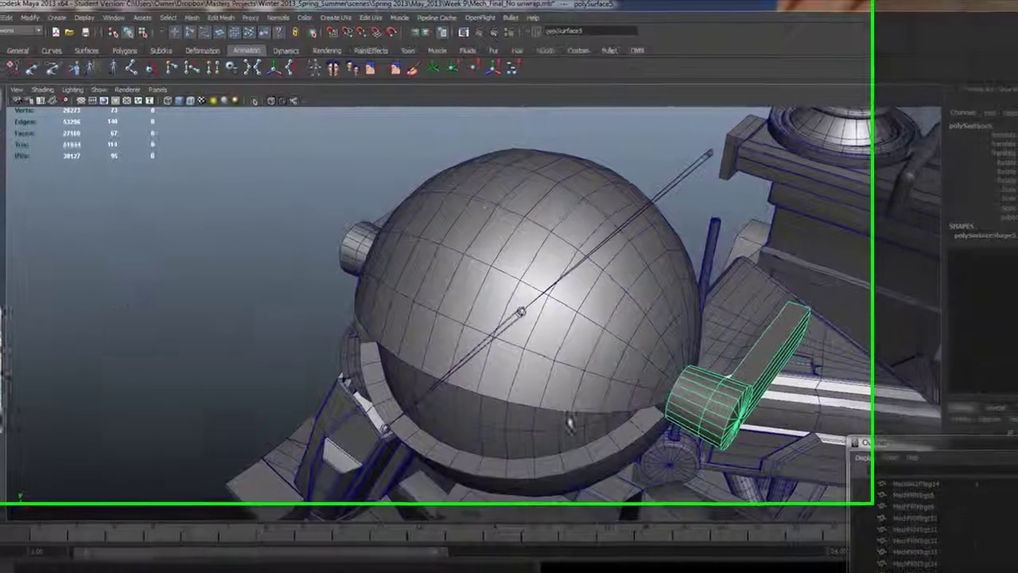
# - Draw a NURBS circle in the open space beside the mech with the Circle tool
pyautogui.keyDown('alt'); pyautogui.moveTo(546, 409); pyautogui.dragTo(384, 315, button='right'); pyautogui.keyUp('alt')
pyautogui.keyDown('alt'); pyautogui.moveTo(384, 315); pyautogui.dragTo(360, 288); pyautogui.keyUp('alt')
pyautogui.keyDown('alt'); pyautogui.moveTo(448, 338); pyautogui.dragTo(453, 334); pyautogui.keyUp('alt')
pyautogui.click(82, 58)
pyautogui.click(44, 80)
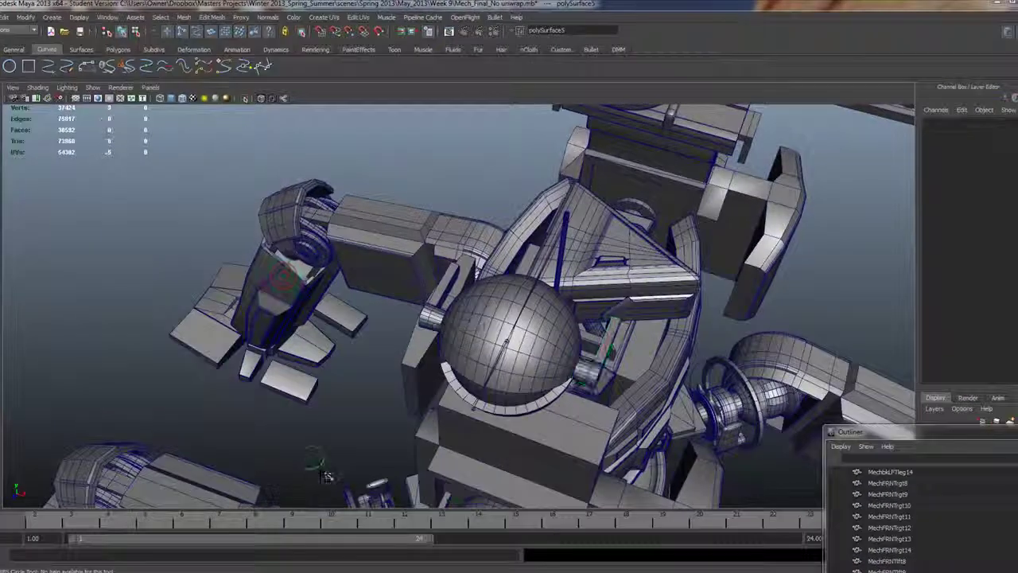
pyautogui.moveTo(326, 476); pyautogui.dragTo(337, 482)
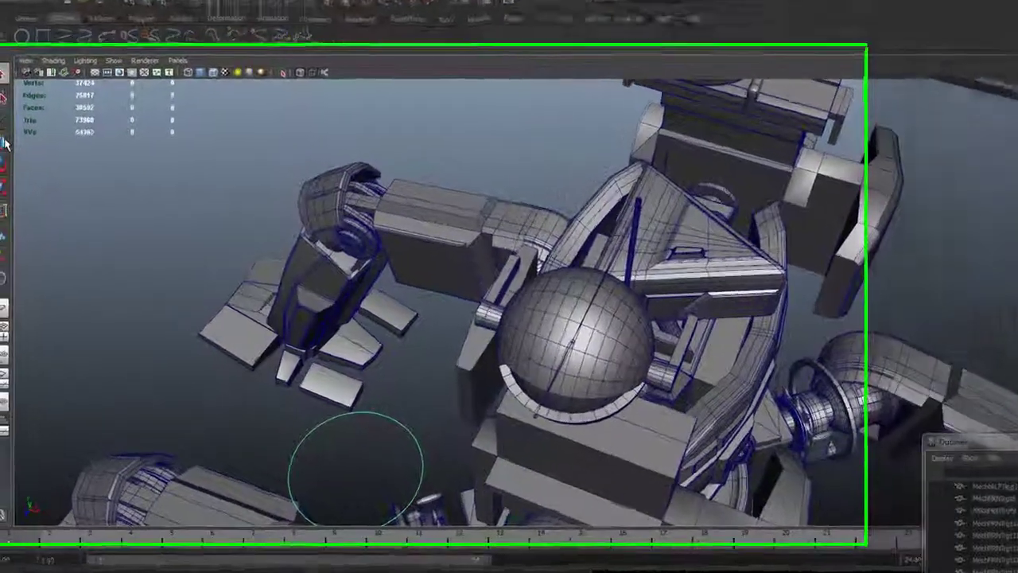
# - Move the circle onto the center of the shoulder ball and rotate it so it encircles the ball
pyautogui.click(16, 110)
pyautogui.moveTo(311, 458); pyautogui.dragTo(389, 413)
pyautogui.moveTo(529, 434); pyautogui.dragTo(653, 361)
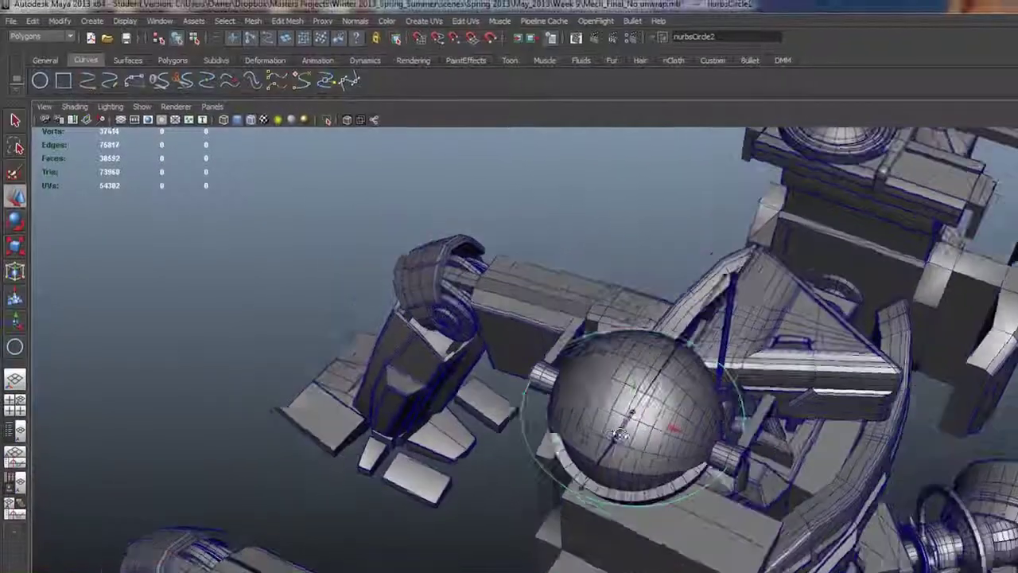
pyautogui.keyDown('alt'); pyautogui.moveTo(620, 435); pyautogui.dragTo(600, 431); pyautogui.keyUp('alt')
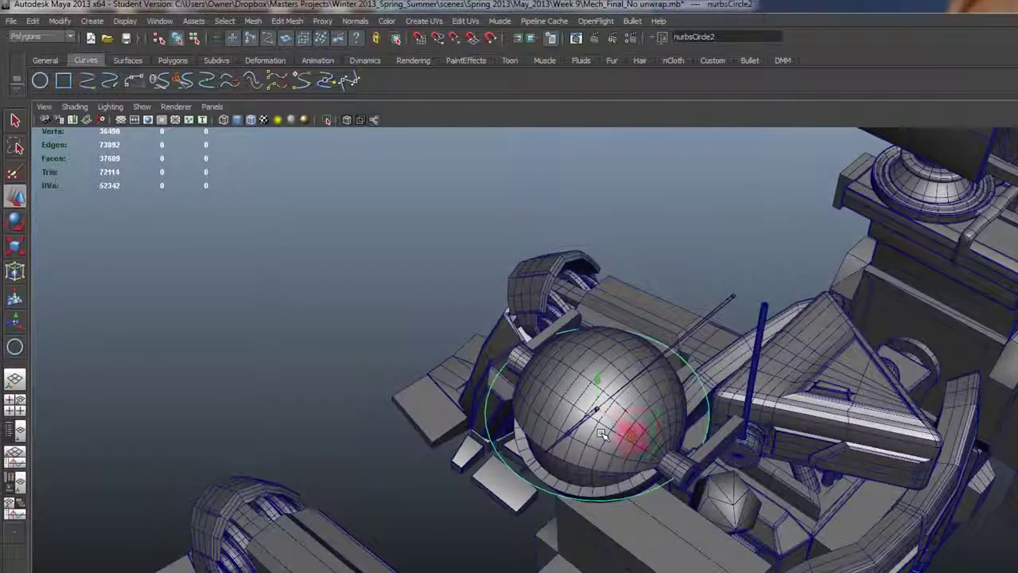
pyautogui.press('e')
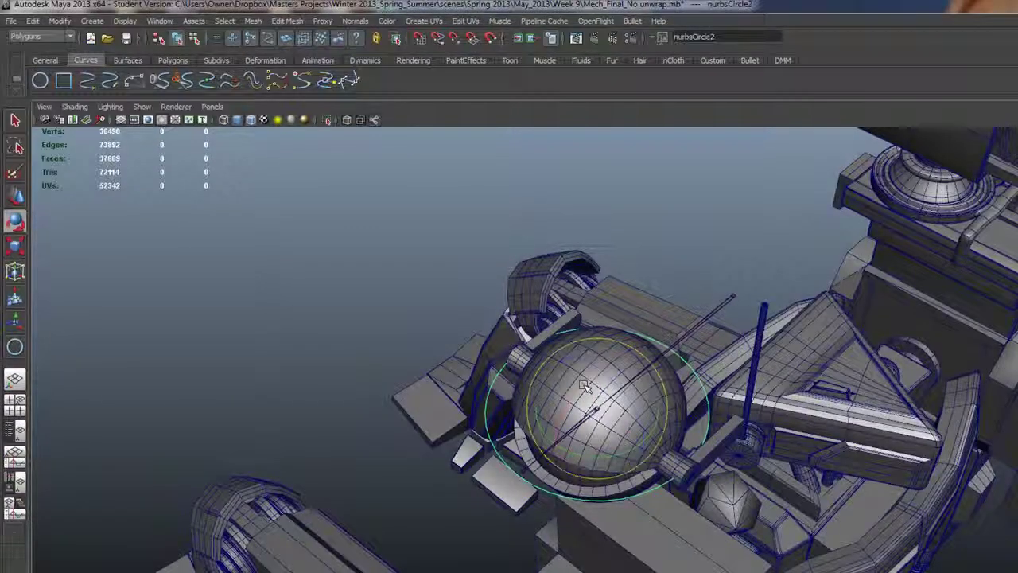
pyautogui.moveTo(581, 388); pyautogui.dragTo(541, 457)
# - Freeze the transformations of the circle around the shoulder ball
pyautogui.keyDown('alt'); pyautogui.moveTo(513, 351); pyautogui.dragTo(495, 330); pyautogui.keyUp('alt')
pyautogui.keyDown('alt'); pyautogui.moveTo(509, 337); pyautogui.dragTo(595, 345, button='right'); pyautogui.keyUp('alt')
pyautogui.keyDown('alt'); pyautogui.moveTo(529, 341); pyautogui.dragTo(468, 314); pyautogui.keyUp('alt')
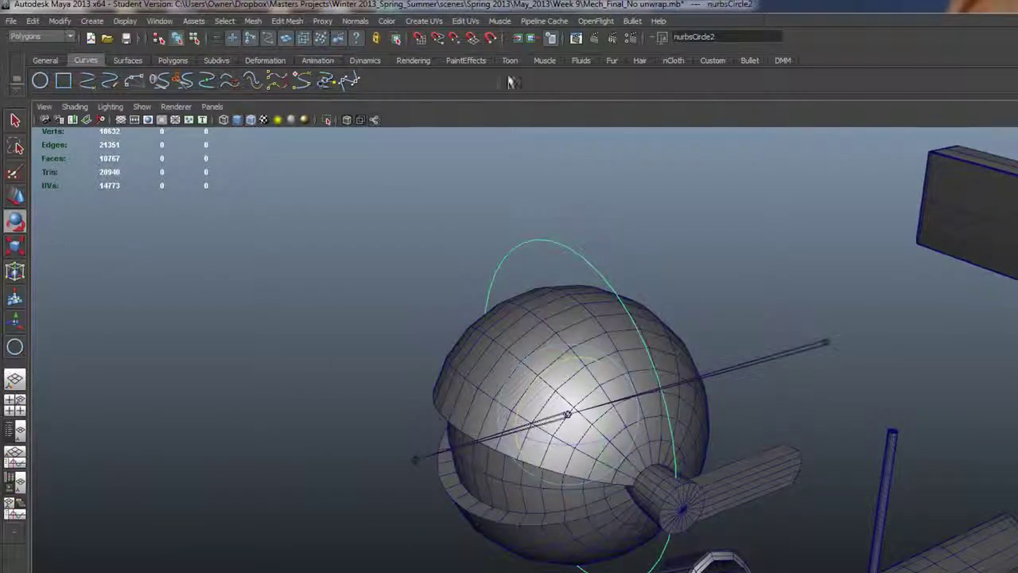
pyautogui.keyDown('alt'); pyautogui.moveTo(561, 350); pyautogui.dragTo(496, 302); pyautogui.keyUp('alt')
pyautogui.keyDown('alt'); pyautogui.moveTo(427, 273); pyautogui.dragTo(551, 311, button='right'); pyautogui.keyUp('alt')
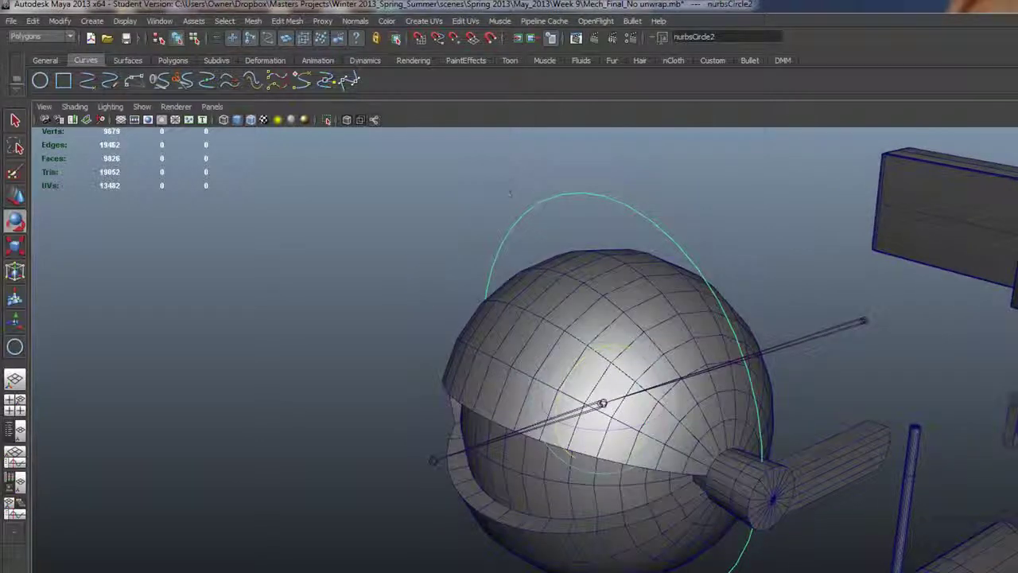
pyautogui.click(59, 21)
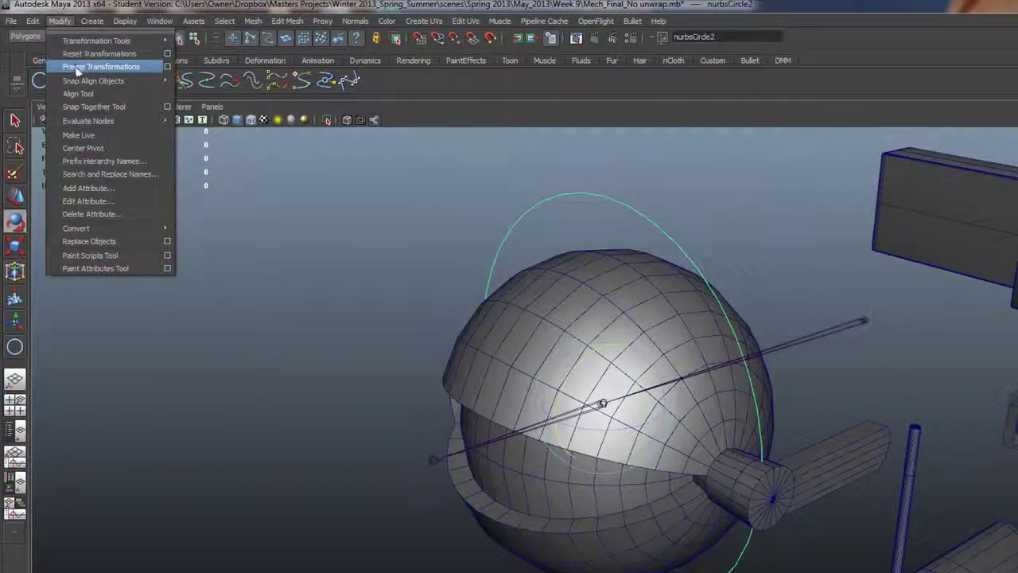
pyautogui.click(80, 64)
pyautogui.keyDown('alt'); pyautogui.moveTo(525, 330); pyautogui.dragTo(544, 346, button='right'); pyautogui.keyUp('alt')
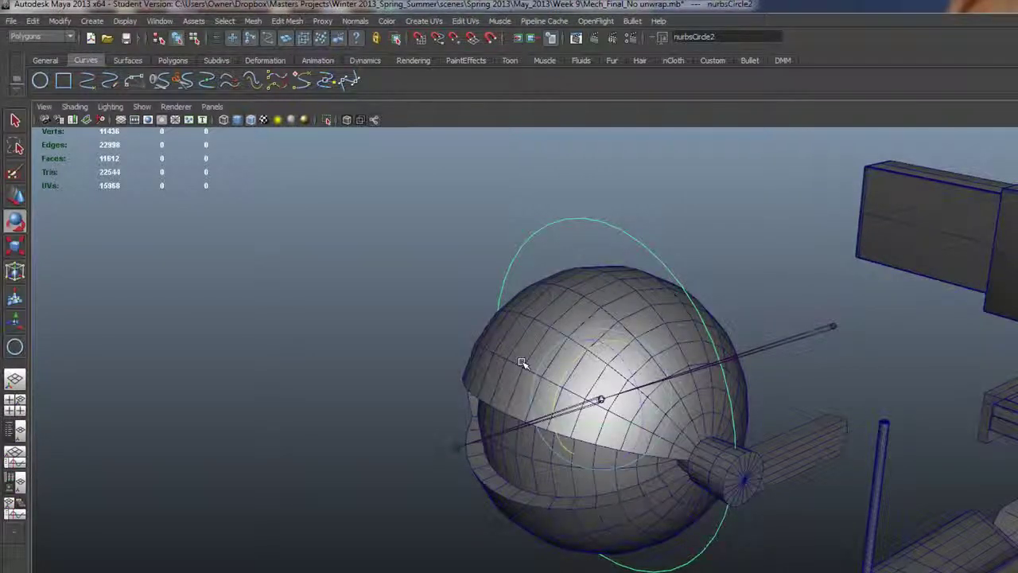
# - Test-rotate the central joint to check that the shoulder ball turns with it, and restore its original rotation
pyautogui.click(423, 358)
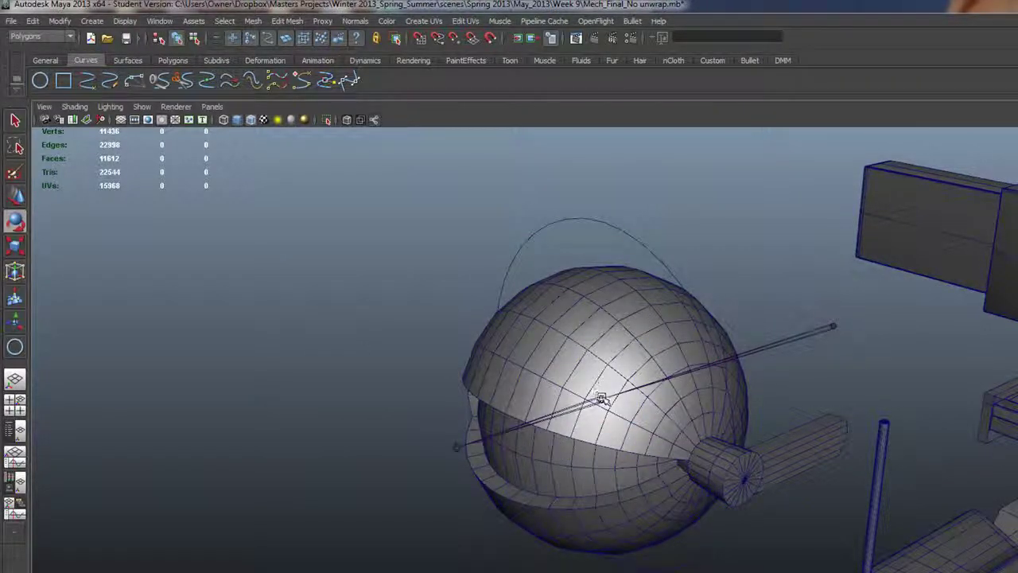
pyautogui.click(602, 398)
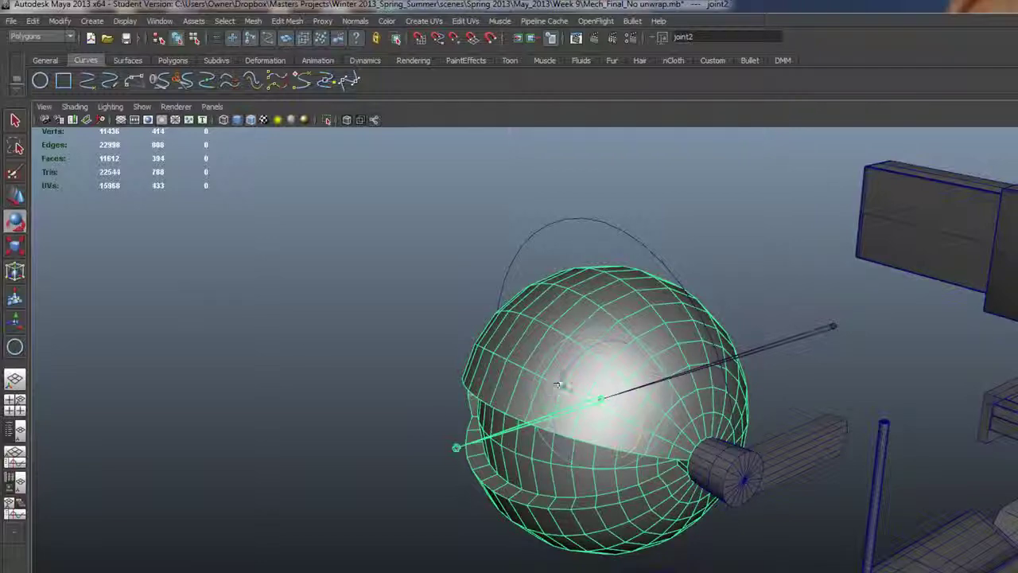
pyautogui.moveTo(559, 384); pyautogui.dragTo(576, 356)
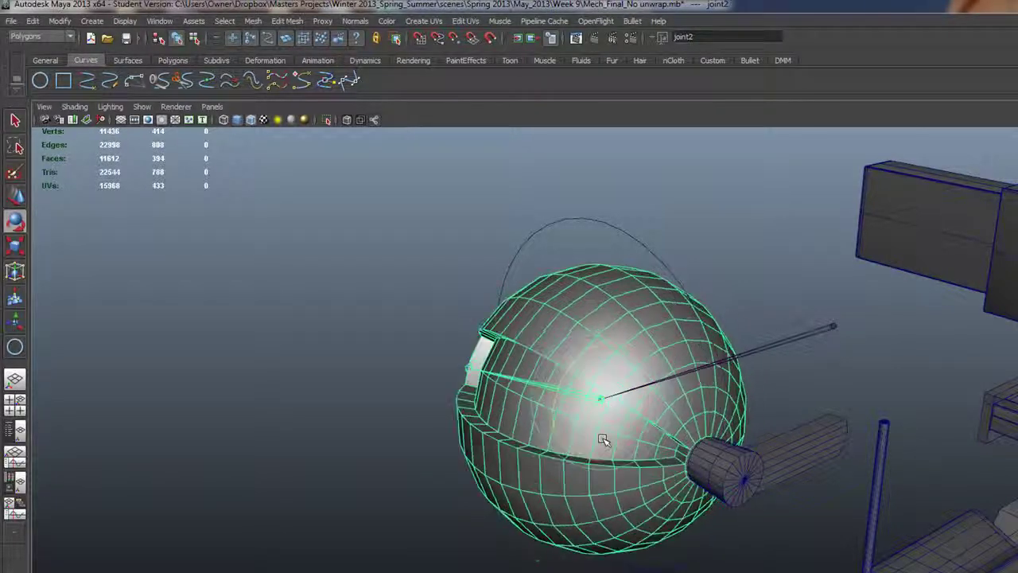
pyautogui.keyDown('alt'); pyautogui.moveTo(692, 500); pyautogui.dragTo(450, 376); pyautogui.keyUp('alt')
pyautogui.keyDown('alt'); pyautogui.moveTo(450, 377); pyautogui.dragTo(458, 407, button='right'); pyautogui.keyUp('alt')
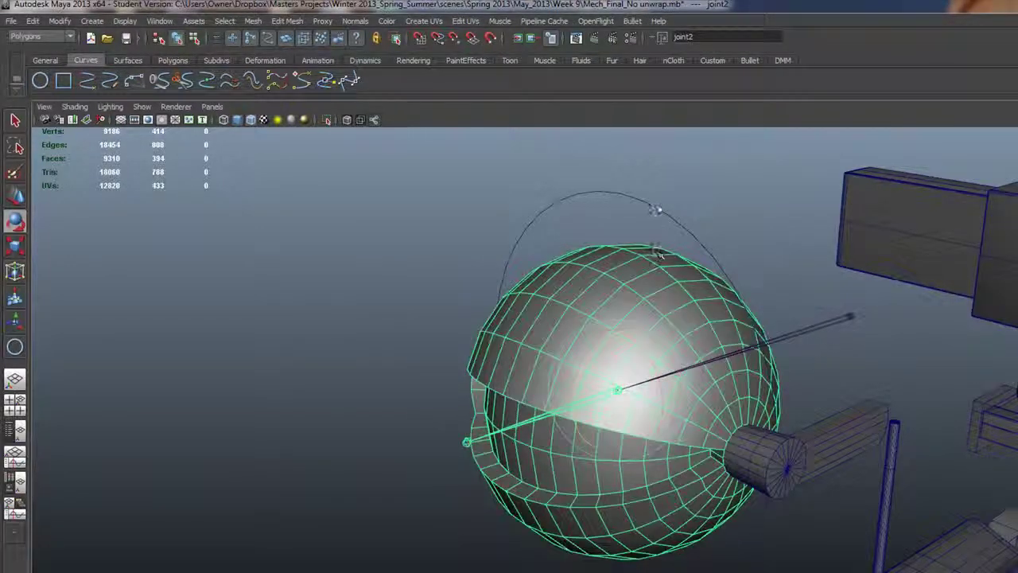
# - Select the circle and examine from the side how it and the central joint line up with the ball and pin
pyautogui.click(655, 209)
pyautogui.keyDown('alt'); pyautogui.moveTo(661, 208); pyautogui.dragTo(539, 286); pyautogui.keyUp('alt')
pyautogui.keyDown('alt'); pyautogui.moveTo(445, 312); pyautogui.dragTo(542, 356, button='middle'); pyautogui.keyUp('alt')
pyautogui.keyDown('alt'); pyautogui.moveTo(542, 357); pyautogui.dragTo(641, 386, button='right'); pyautogui.keyUp('alt')
pyautogui.keyDown('alt'); pyautogui.moveTo(556, 390); pyautogui.dragTo(502, 371); pyautogui.keyUp('alt')
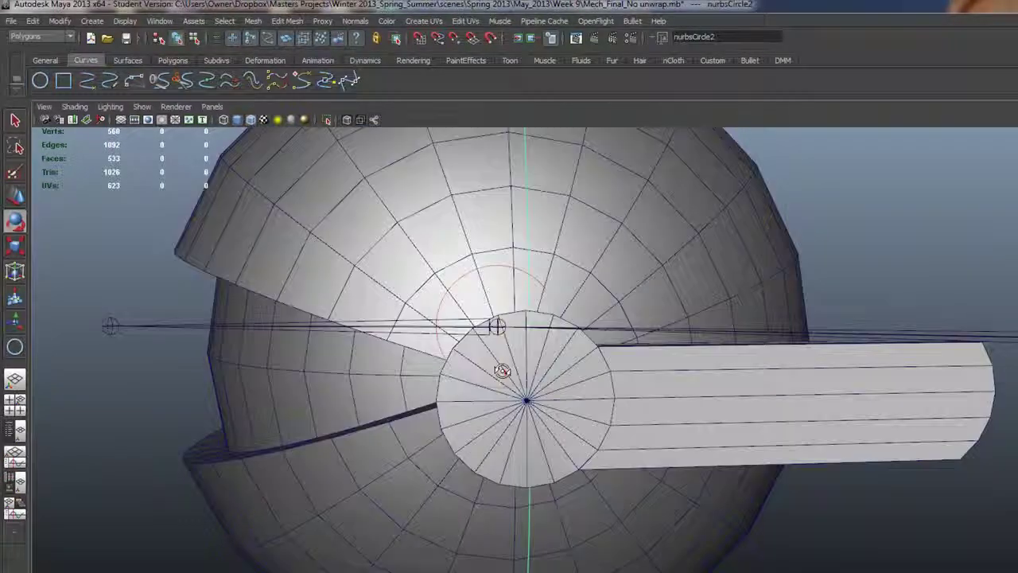
pyautogui.keyDown('alt'); pyautogui.moveTo(375, 334); pyautogui.dragTo(470, 381, button='middle'); pyautogui.keyUp('alt')
pyautogui.keyDown('alt'); pyautogui.moveTo(475, 385); pyautogui.dragTo(464, 385); pyautogui.keyUp('alt')
pyautogui.keyDown('alt'); pyautogui.moveTo(462, 386); pyautogui.dragTo(451, 325, button='right'); pyautogui.keyUp('alt')
pyautogui.keyDown('alt'); pyautogui.moveTo(450, 325); pyautogui.dragTo(716, 368); pyautogui.keyUp('alt')
pyautogui.keyDown('alt'); pyautogui.moveTo(716, 368); pyautogui.dragTo(529, 398, button='middle'); pyautogui.keyUp('alt')
pyautogui.keyDown('alt'); pyautogui.moveTo(529, 397); pyautogui.dragTo(497, 388); pyautogui.keyUp('alt')
# - Align the circle with the exact center of the ball in the orthographic side view, vertically and horizontally
pyautogui.press('space')
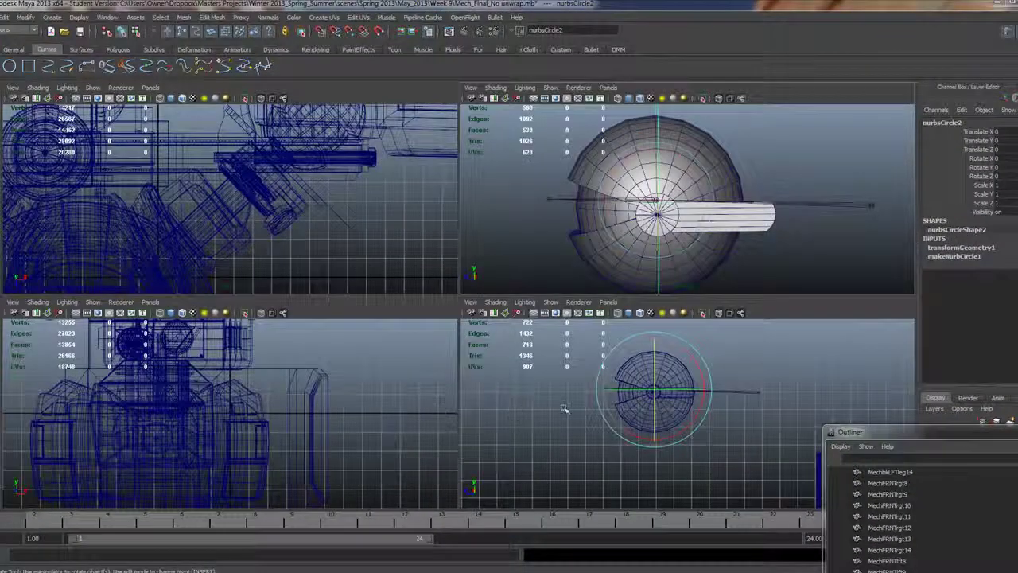
pyautogui.press('space')
pyautogui.scroll(2, 504, 321)
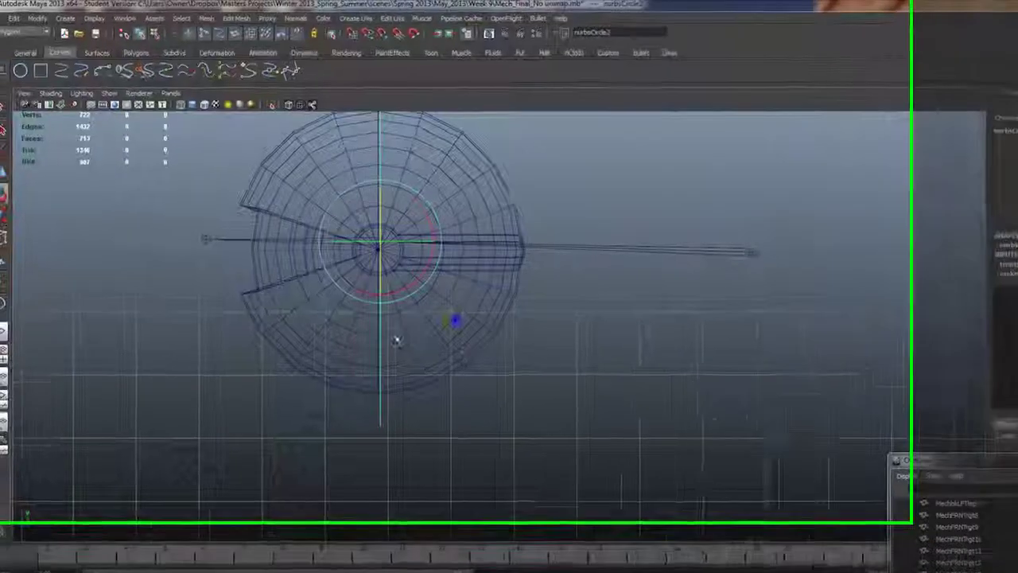
pyautogui.keyDown('alt'); pyautogui.moveTo(396, 340); pyautogui.dragTo(475, 423, button='middle'); pyautogui.keyUp('alt')
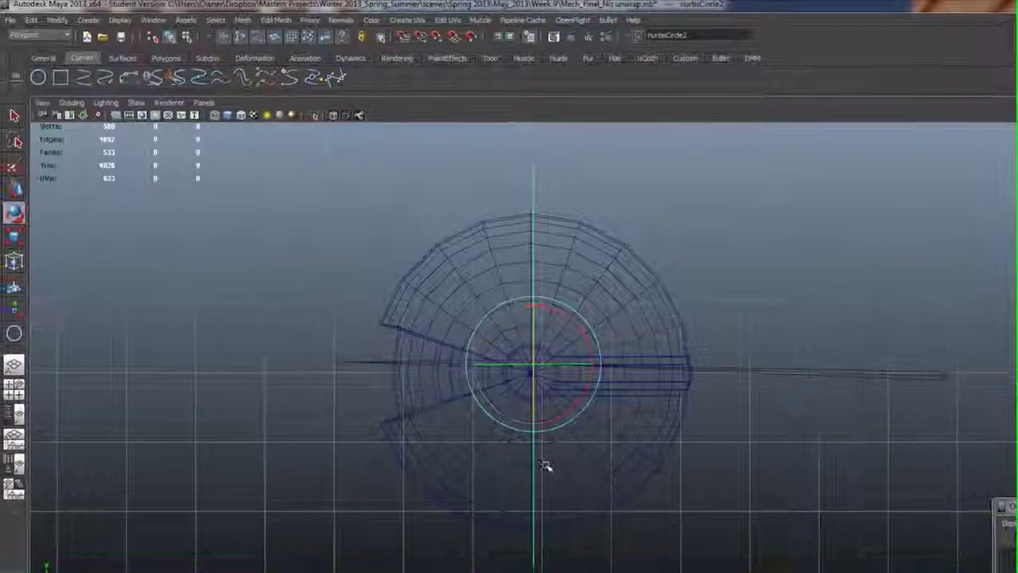
pyautogui.press('w')
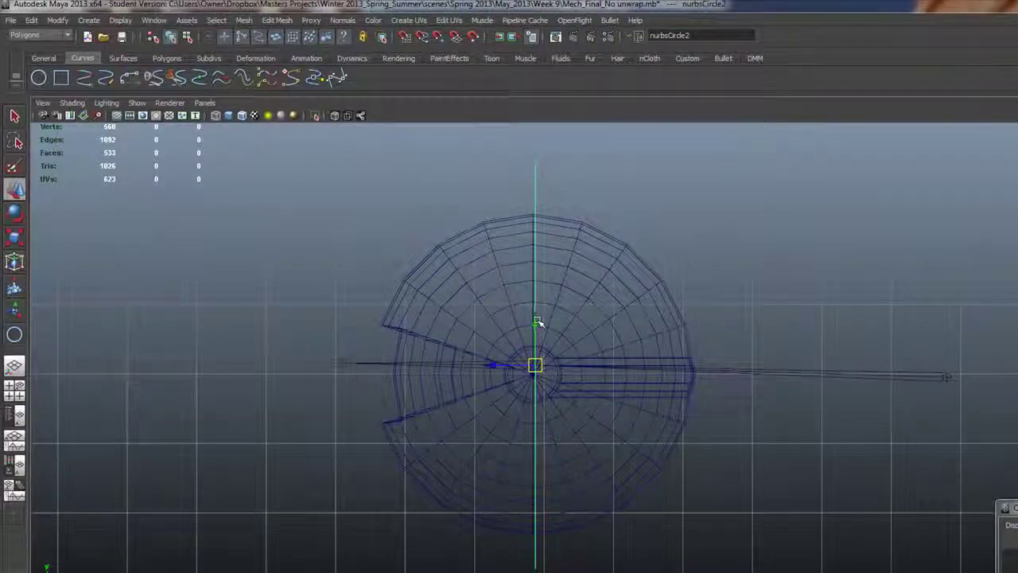
pyautogui.click(537, 324)
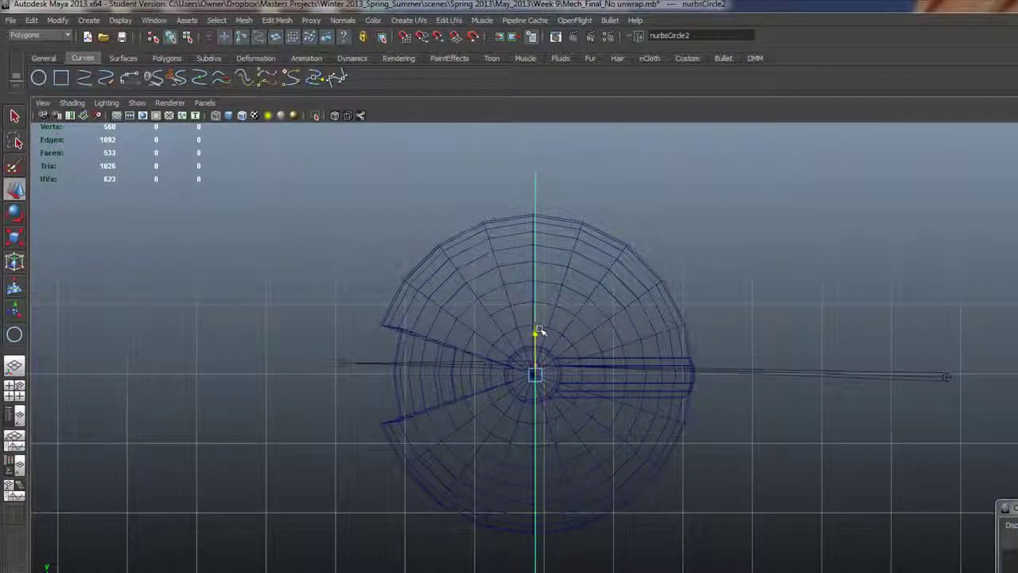
pyautogui.moveTo(494, 373); pyautogui.dragTo(492, 373)
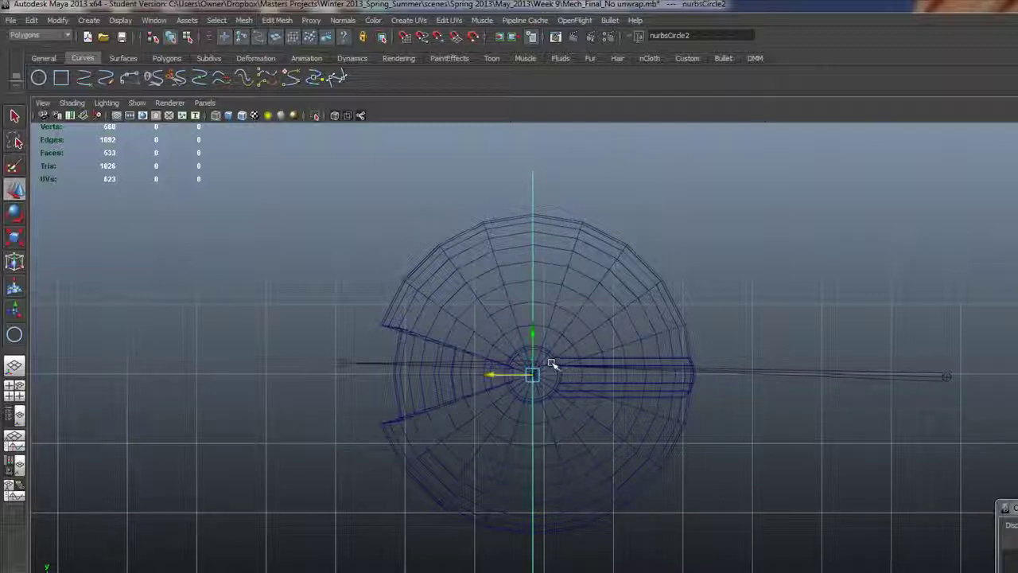
# - Unparent the shoulder ball from its skeleton joint
pyautogui.keyDown('alt'); pyautogui.moveTo(425, 358); pyautogui.dragTo(752, 465, button='right'); pyautogui.keyUp('alt')
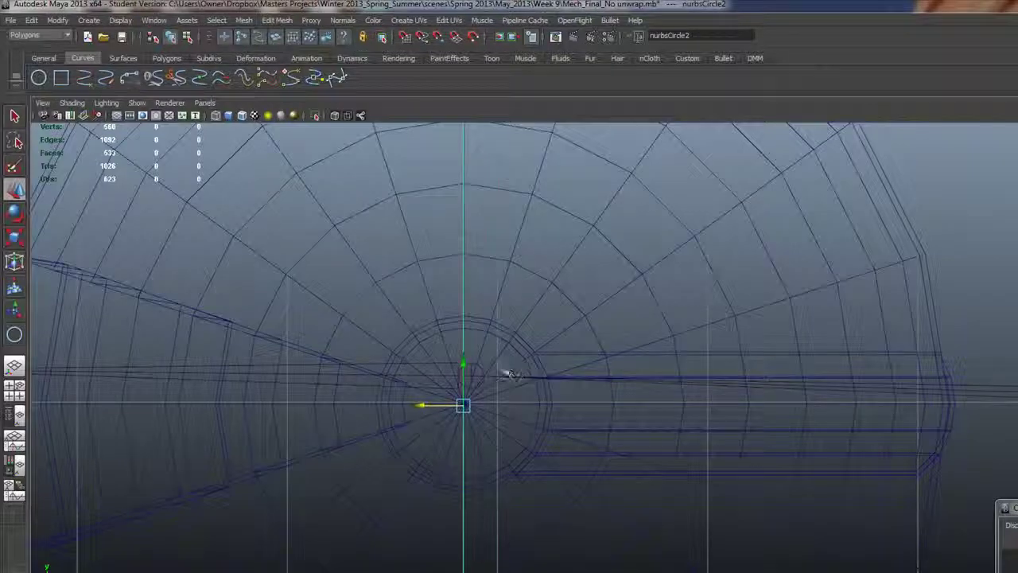
pyautogui.click(576, 276)
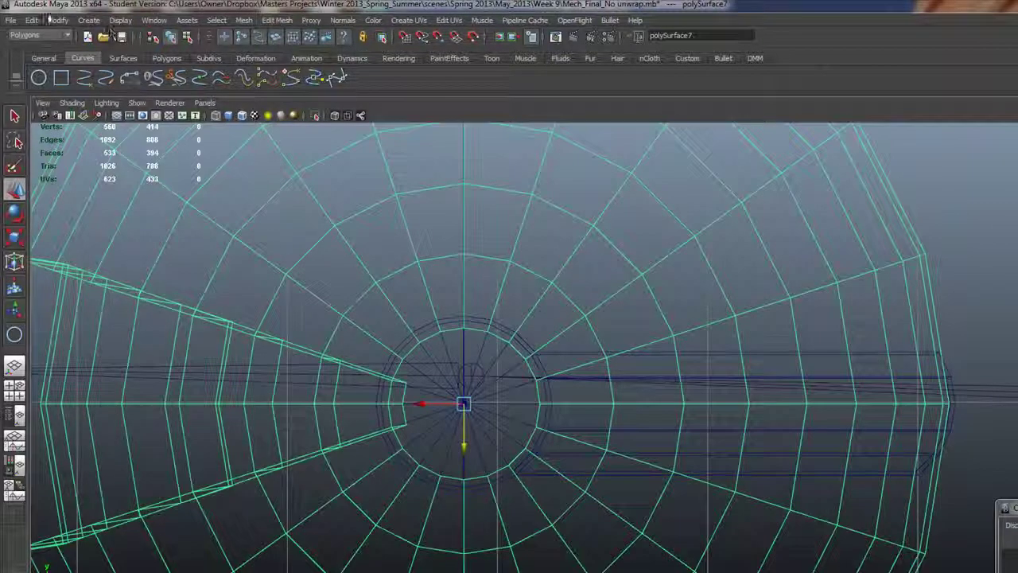
pyautogui.click(31, 20)
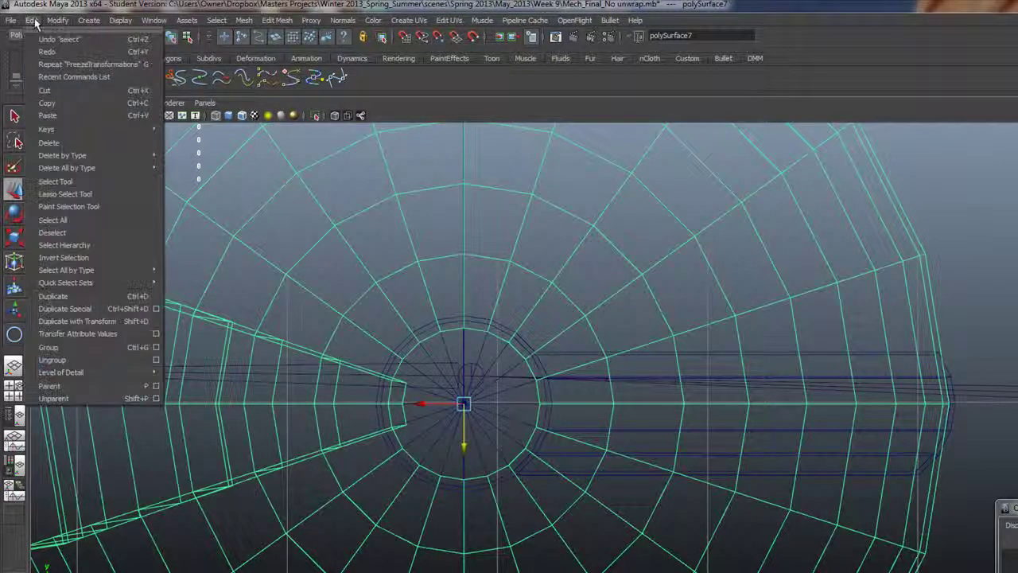
pyautogui.click(106, 388)
# - Move the central skeleton joint onto the exact center of the ball in the side view
pyautogui.click(469, 371)
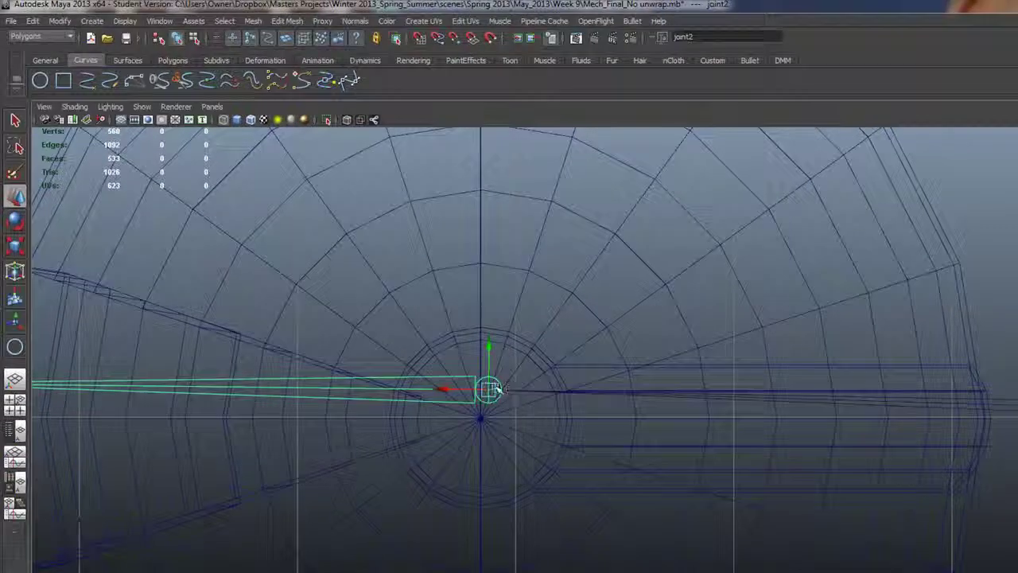
pyautogui.moveTo(489, 389); pyautogui.dragTo(485, 418)
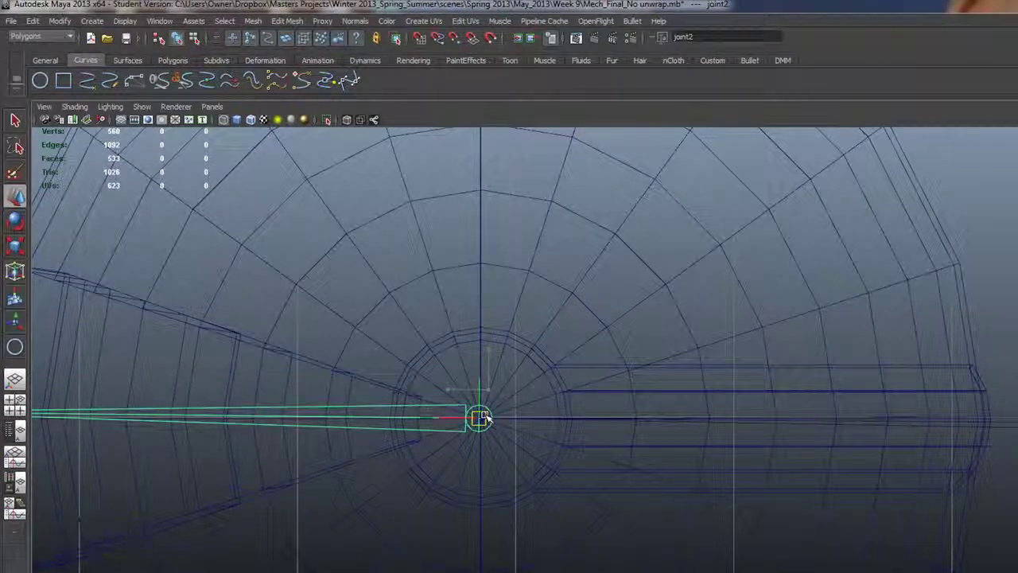
pyautogui.keyDown('alt'); pyautogui.moveTo(645, 400); pyautogui.dragTo(541, 366, button='right'); pyautogui.keyUp('alt')
pyautogui.keyDown('alt'); pyautogui.moveTo(502, 262); pyautogui.dragTo(578, 250); pyautogui.keyUp('alt')
# - Parent the shoulder ball back to the central joint and select the joint to check the link
pyautogui.click(577, 242)
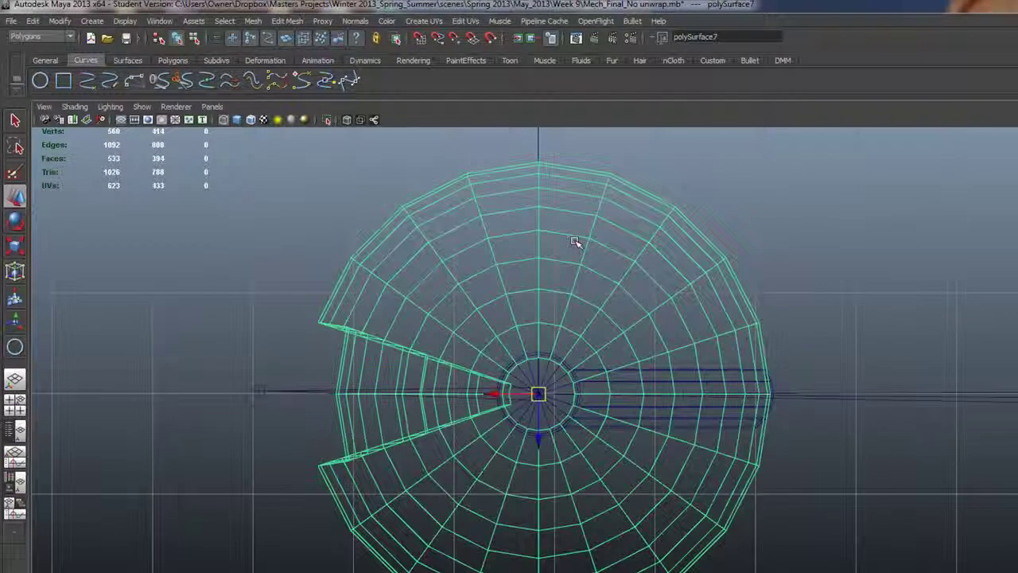
pyautogui.keyDown('alt'); pyautogui.moveTo(548, 354); pyautogui.dragTo(688, 382, button='right'); pyautogui.keyUp('alt')
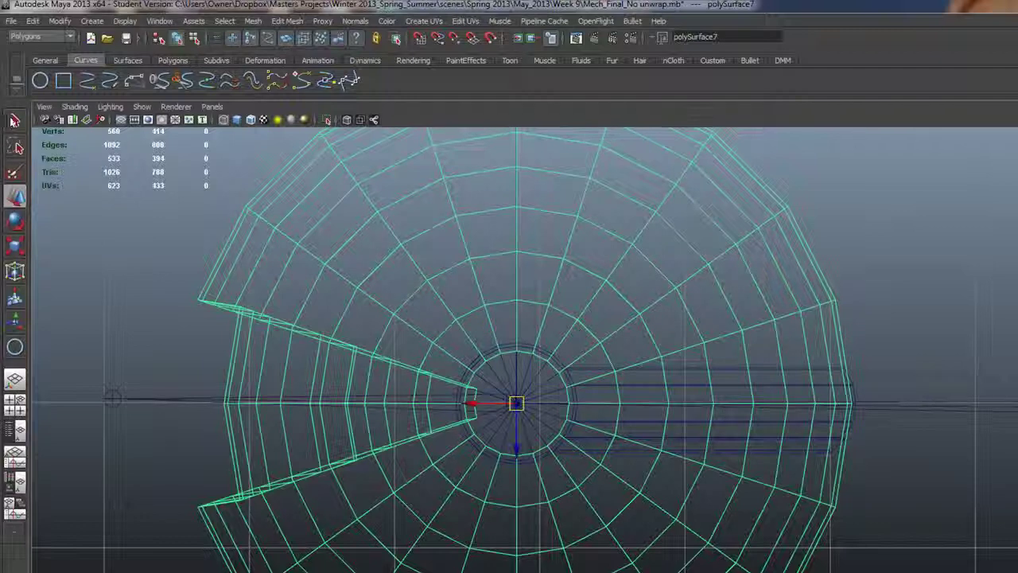
pyautogui.press('q')
pyautogui.click(516, 403)
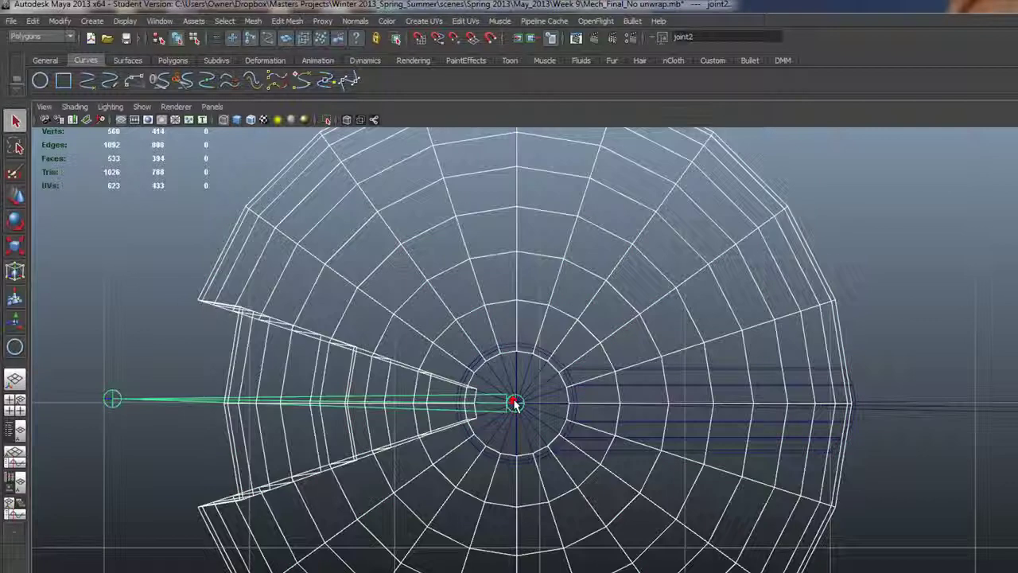
pyautogui.click(516, 404)
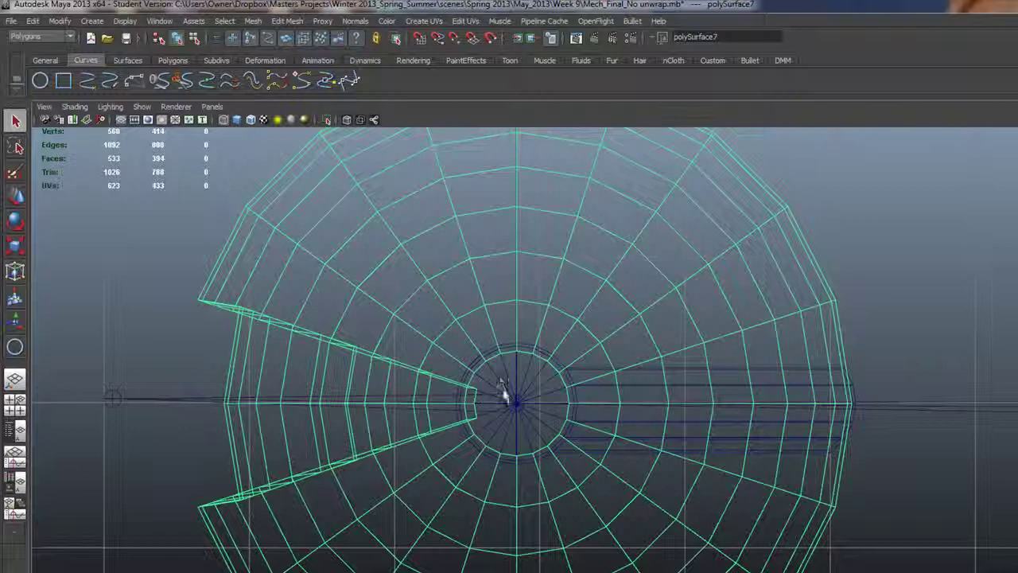
pyautogui.scroll(-5, 515, 405)
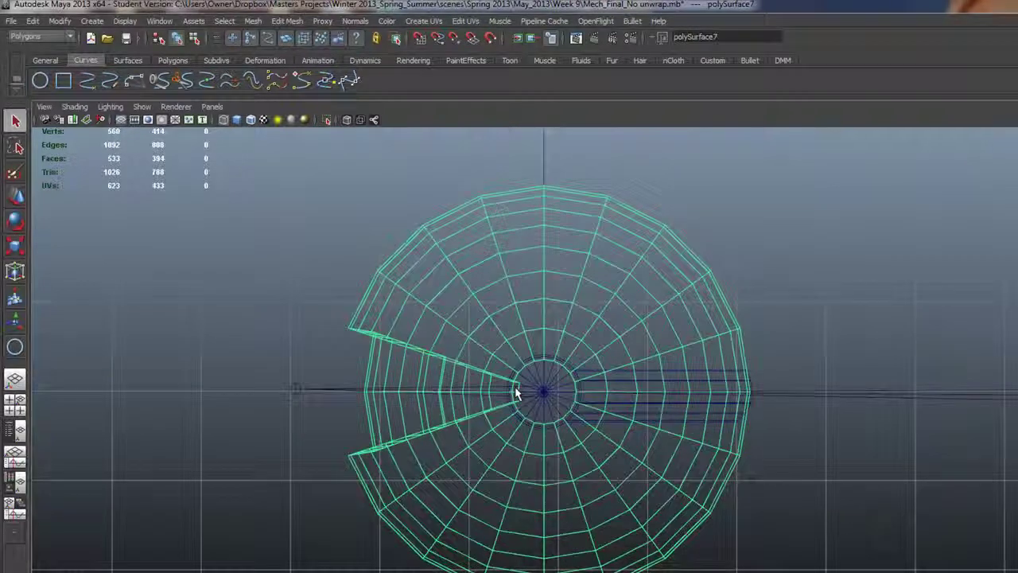
pyautogui.click(547, 390)
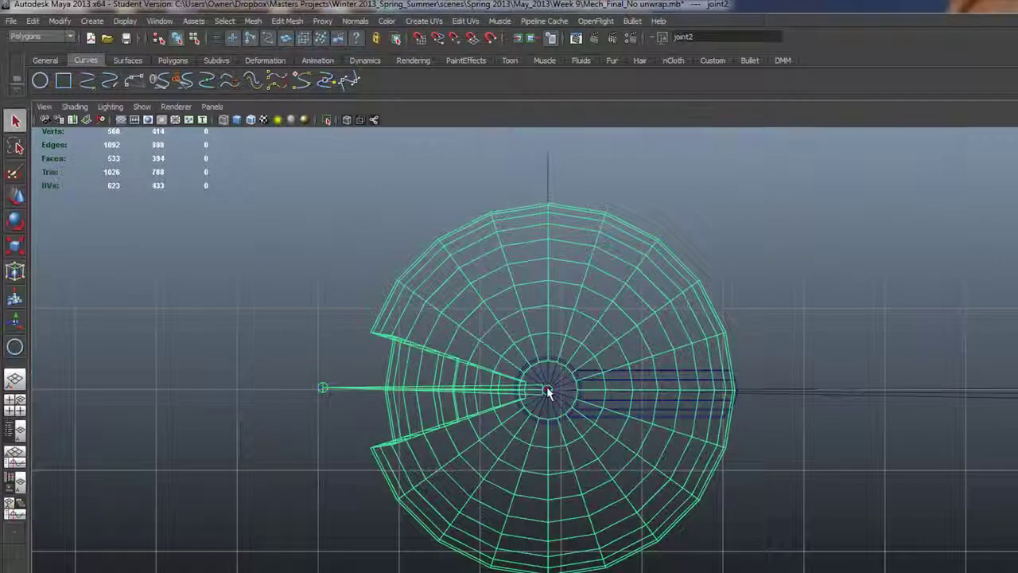
# - Test-rotate the central joint together with the ball and undo the rotation
pyautogui.press('e')
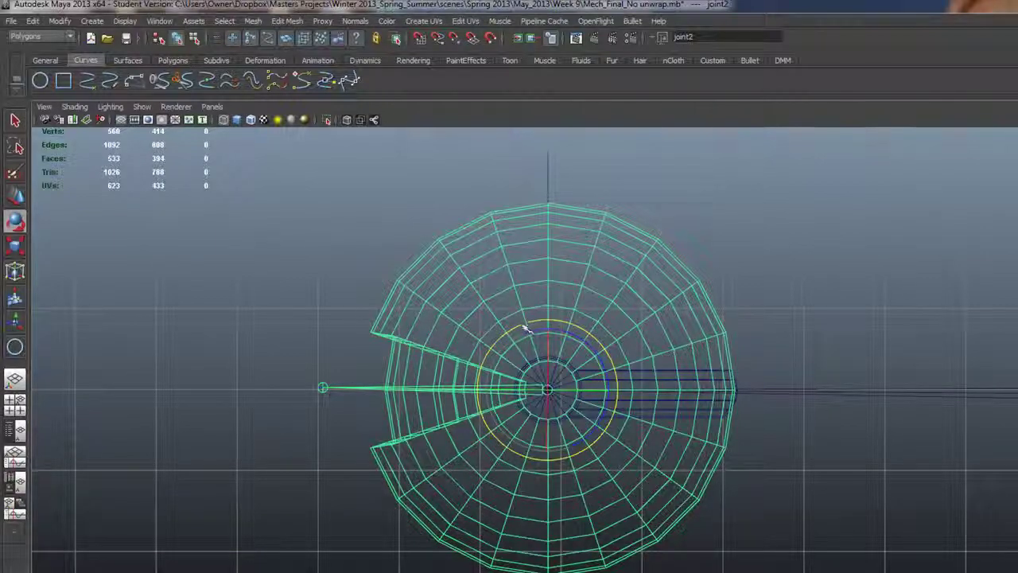
pyautogui.moveTo(525, 328); pyautogui.dragTo(540, 360)
pyautogui.hotkey('ctrl', 'z')
pyautogui.scroll(5, 546, 388)
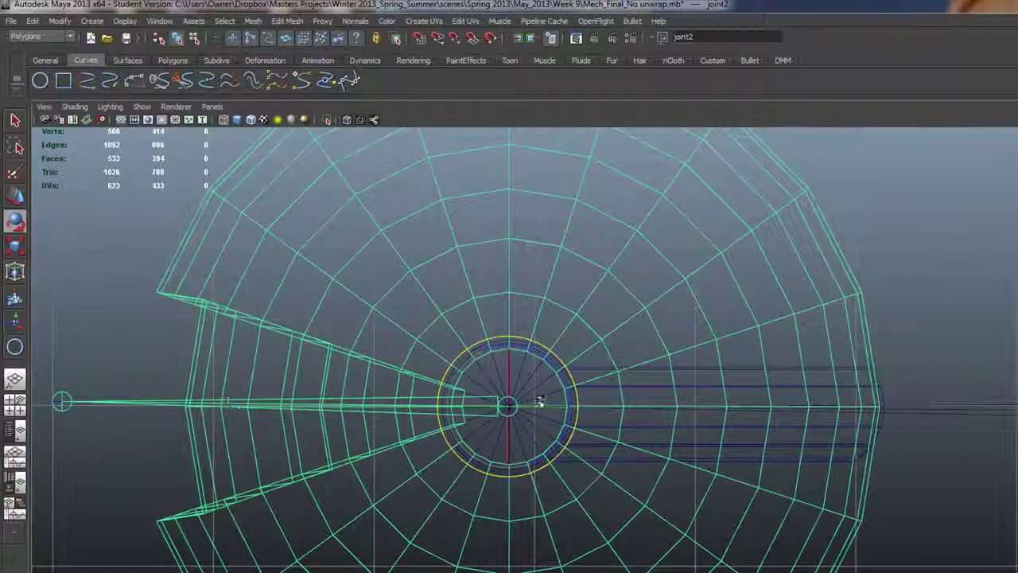
pyautogui.scroll(-5, 477, 387)
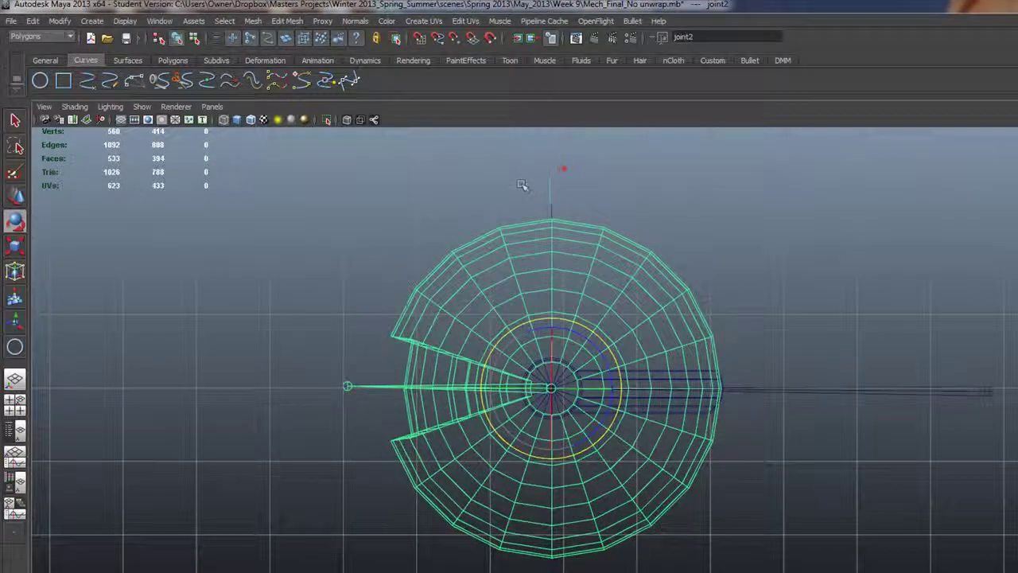
# - Select the control circle and examine its placement around the ball in the perspective view
pyautogui.moveTo(564, 169); pyautogui.dragTo(523, 185)
pyautogui.click(58, 23)
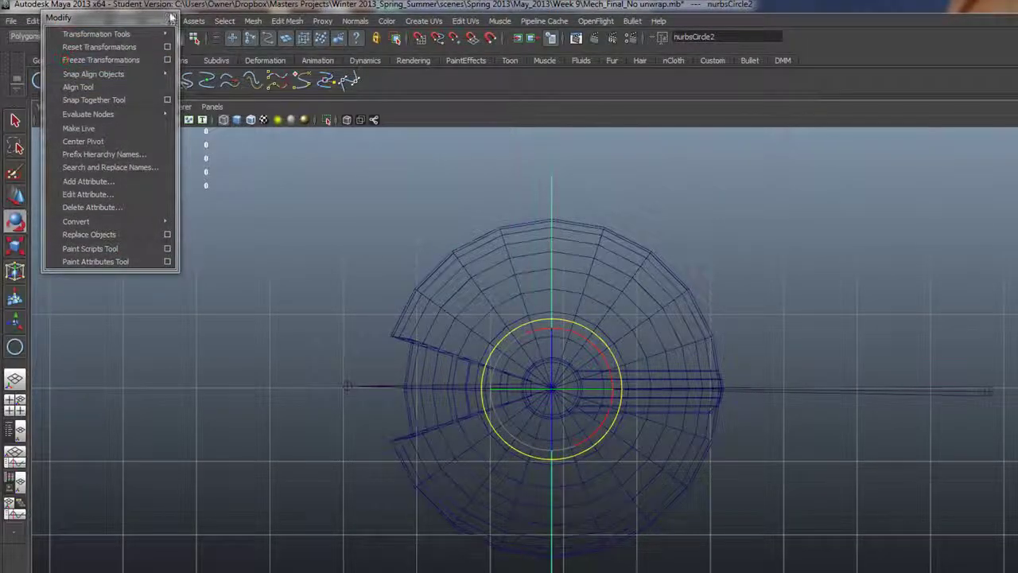
pyautogui.click(171, 15)
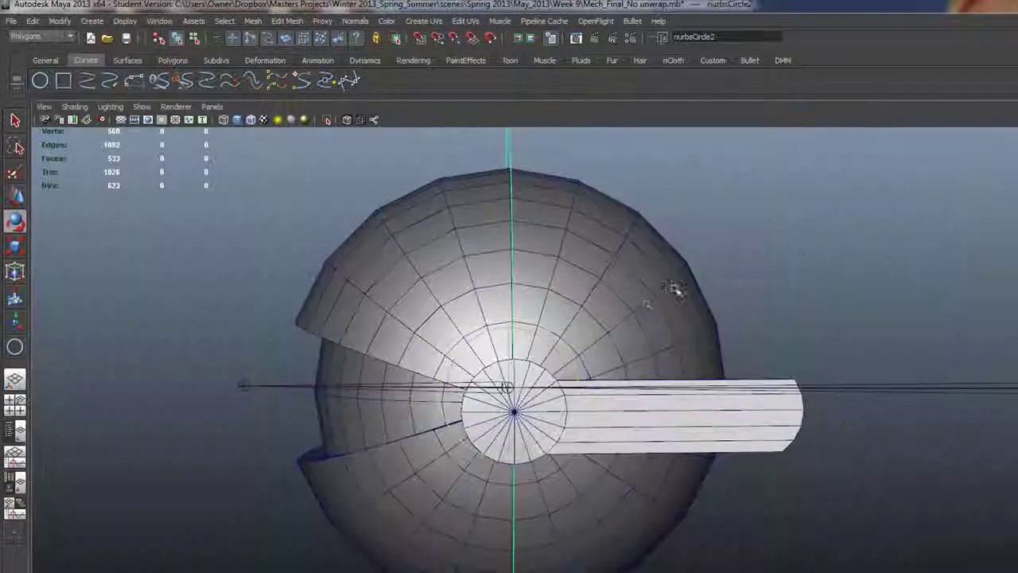
pyautogui.keyDown('alt'); pyautogui.moveTo(676, 291); pyautogui.dragTo(843, 338); pyautogui.keyUp('alt')
pyautogui.keyDown('alt'); pyautogui.moveTo(676, 382); pyautogui.dragTo(681, 423, button='right'); pyautogui.keyUp('alt')
pyautogui.keyDown('alt'); pyautogui.moveTo(743, 410); pyautogui.dragTo(631, 416, button='middle'); pyautogui.keyUp('alt')
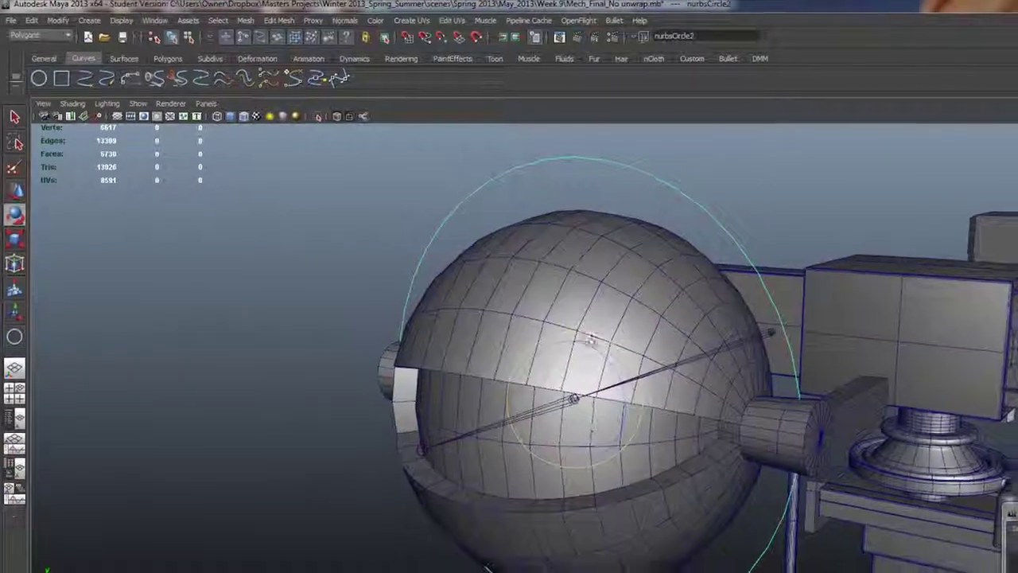
# - Make a horizontal copy of the control circle around the ball, rotated 90 degrees about X and uniformly scaled to 1.387
pyautogui.keyDown('alt'); pyautogui.moveTo(654, 382); pyautogui.dragTo(490, 451); pyautogui.keyUp('alt')
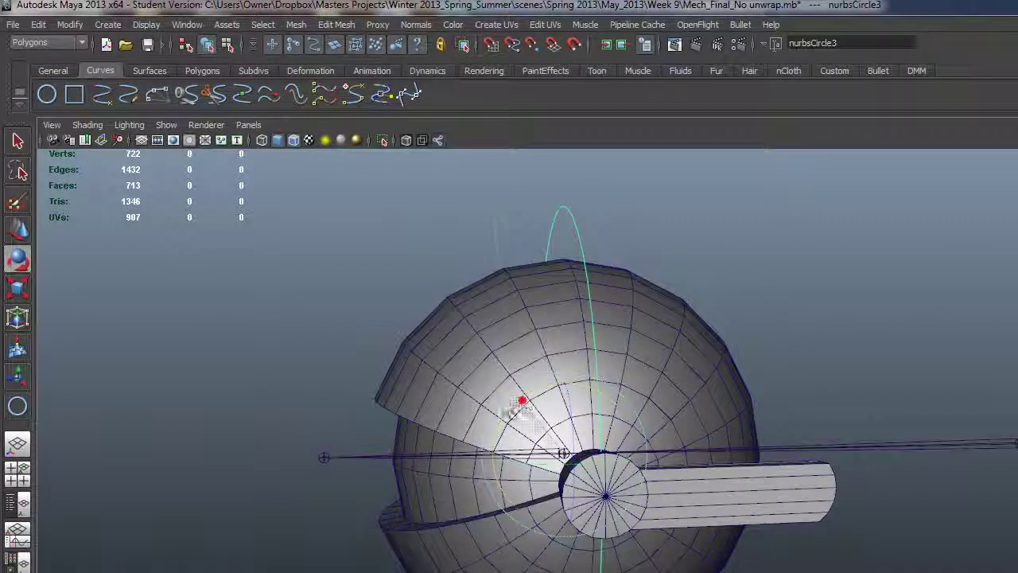
pyautogui.moveTo(501, 417); pyautogui.dragTo(451, 525)
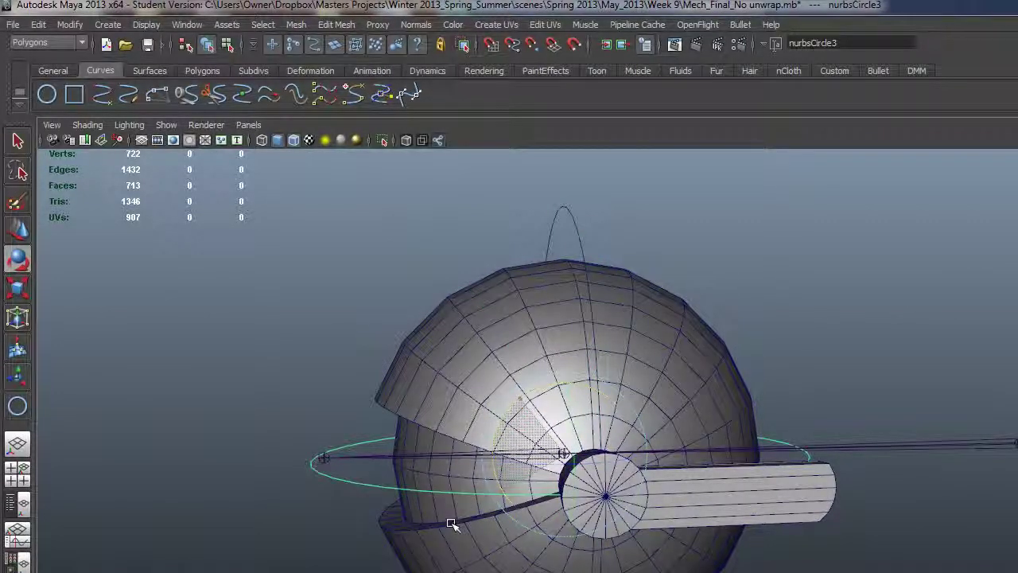
pyautogui.click(18, 288)
pyautogui.moveTo(562, 453); pyautogui.dragTo(708, 470)
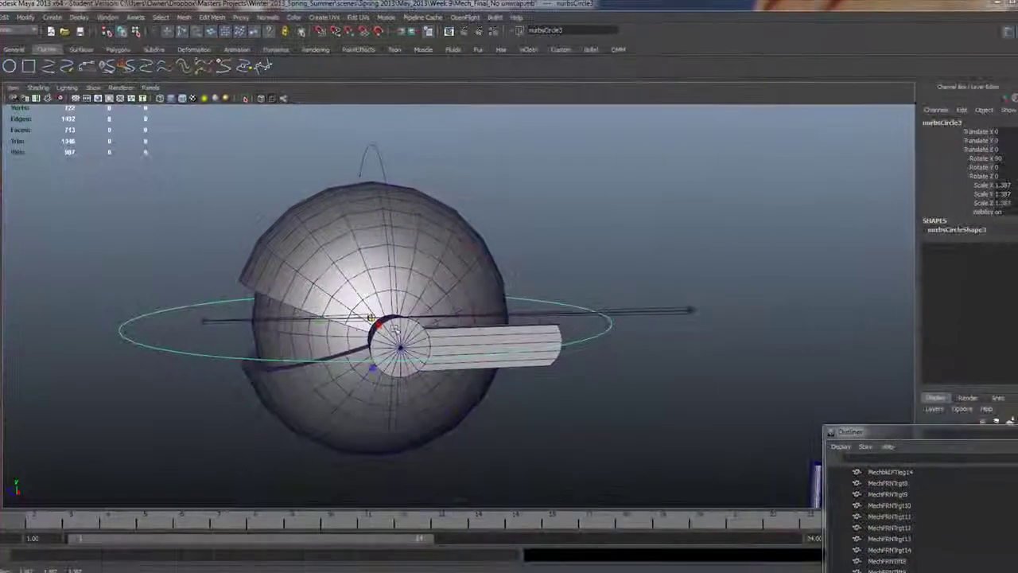
pyautogui.keyDown('alt'); pyautogui.moveTo(517, 461); pyautogui.dragTo(631, 492); pyautogui.keyUp('alt')
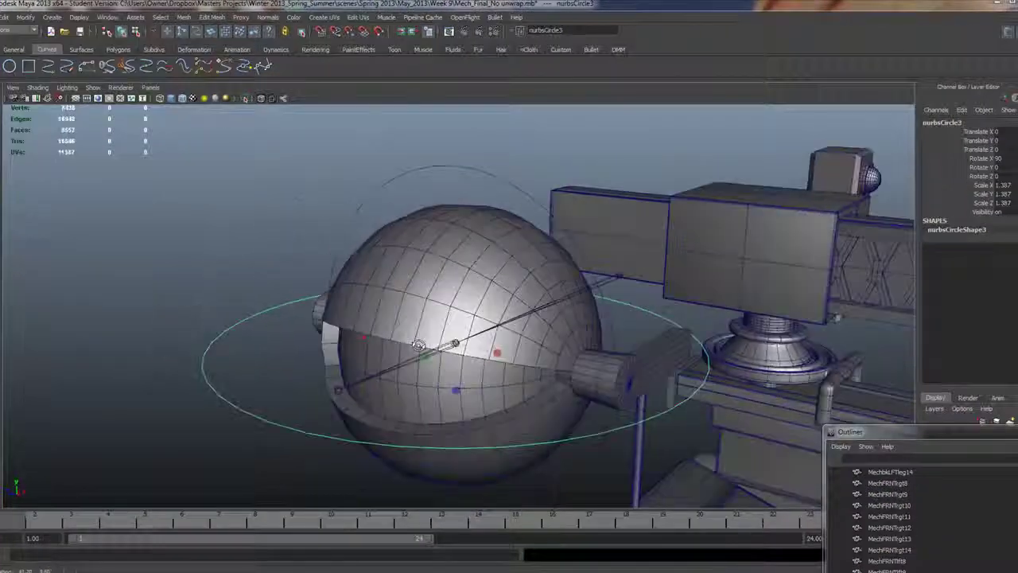
pyautogui.moveTo(418, 345)
pyautogui.keyDown('alt'); pyautogui.mouseDown()
pyautogui.moveTo(463, 354)
pyautogui.moveTo(384, 364)
pyautogui.moveTo(419, 356)
pyautogui.mouseUp(); pyautogui.keyUp('alt')
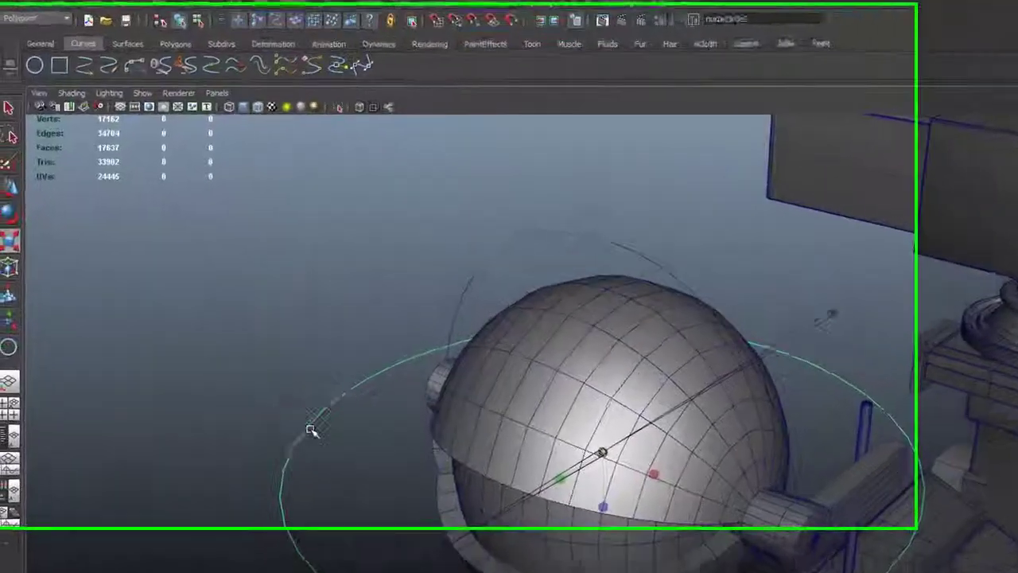
# - In the top view, scale the horizontal circle's four diagonal control vertices outward together to form a four-cornered control curve
pyautogui.moveTo(311, 429); pyautogui.dragTo(237, 426, button='right')
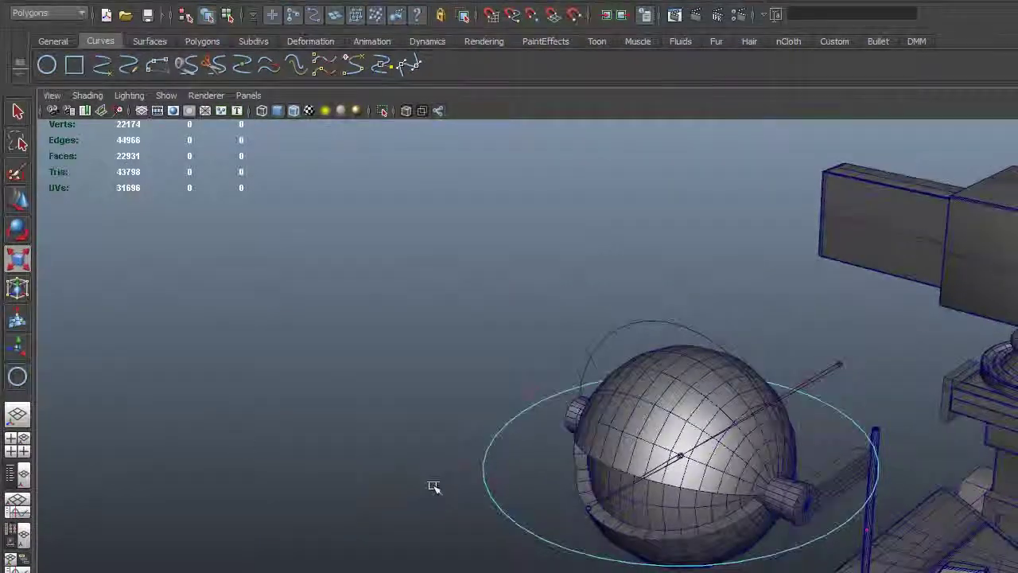
pyautogui.keyDown('alt'); pyautogui.moveTo(433, 487); pyautogui.dragTo(490, 513); pyautogui.keyUp('alt')
pyautogui.press('space')
pyautogui.press('space')
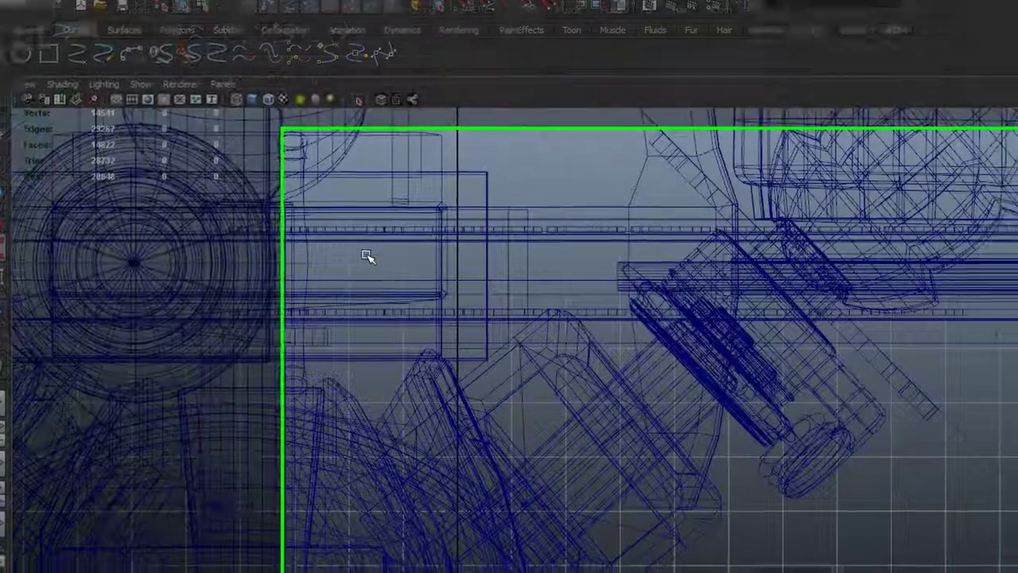
pyautogui.press('a')
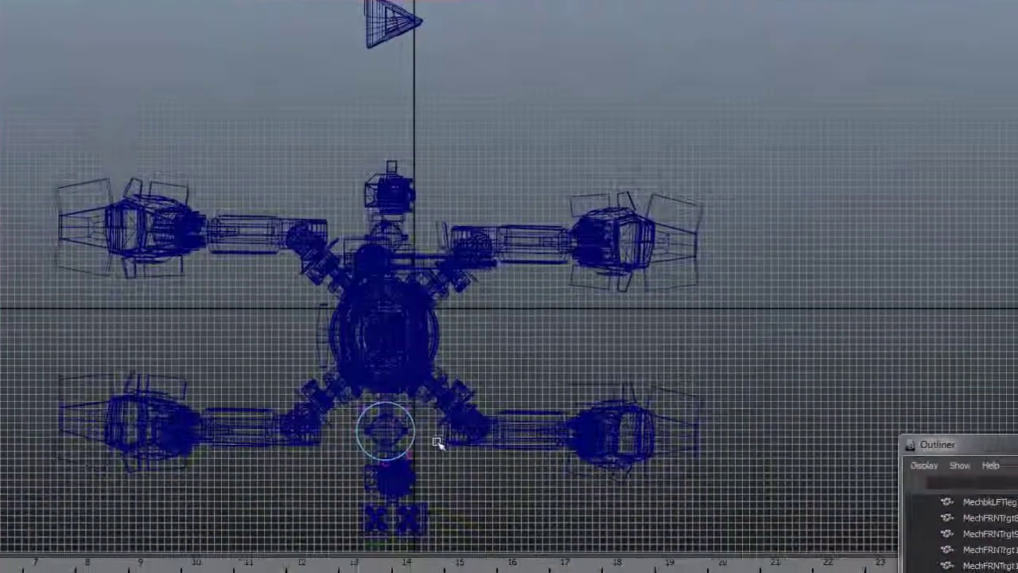
pyautogui.keyDown('alt'); pyautogui.moveTo(549, 544); pyautogui.dragTo(509, 356, button='middle'); pyautogui.keyUp('alt')
pyautogui.scroll(9, 511, 359)
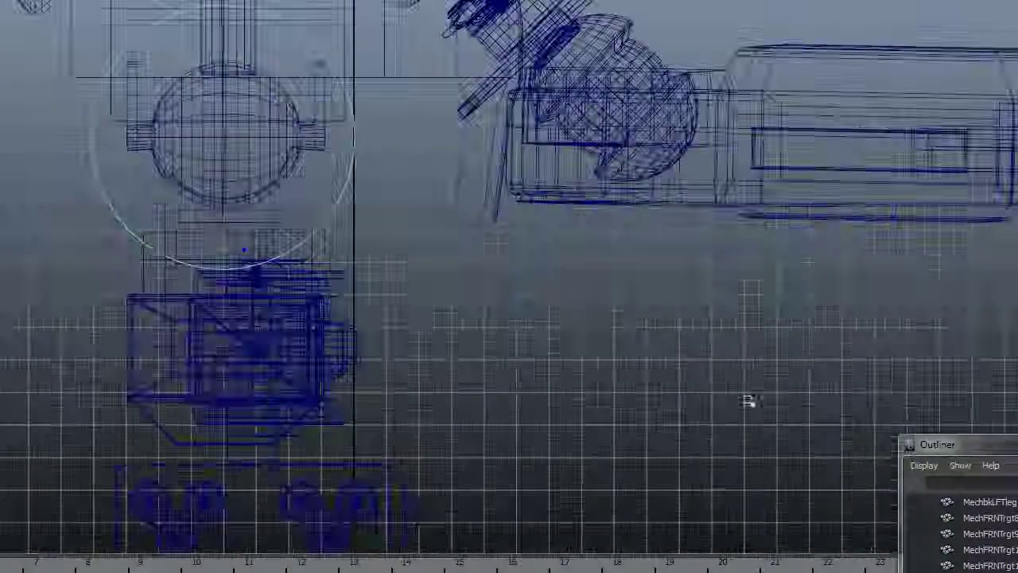
pyautogui.keyDown('alt'); pyautogui.moveTo(413, 317); pyautogui.dragTo(514, 443, button='middle'); pyautogui.keyUp('alt')
pyautogui.click(406, 368)
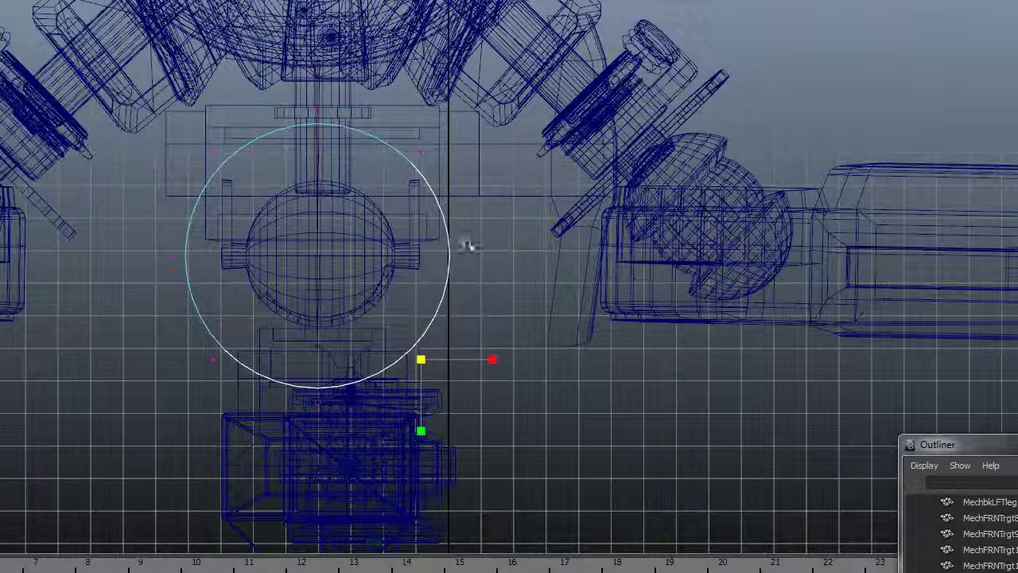
pyautogui.keyDown('shift'); pyautogui.moveTo(430, 137); pyautogui.dragTo(404, 162); pyautogui.keyUp('shift')
pyautogui.keyDown('shift'); pyautogui.moveTo(184, 122); pyautogui.dragTo(223, 168); pyautogui.keyUp('shift')
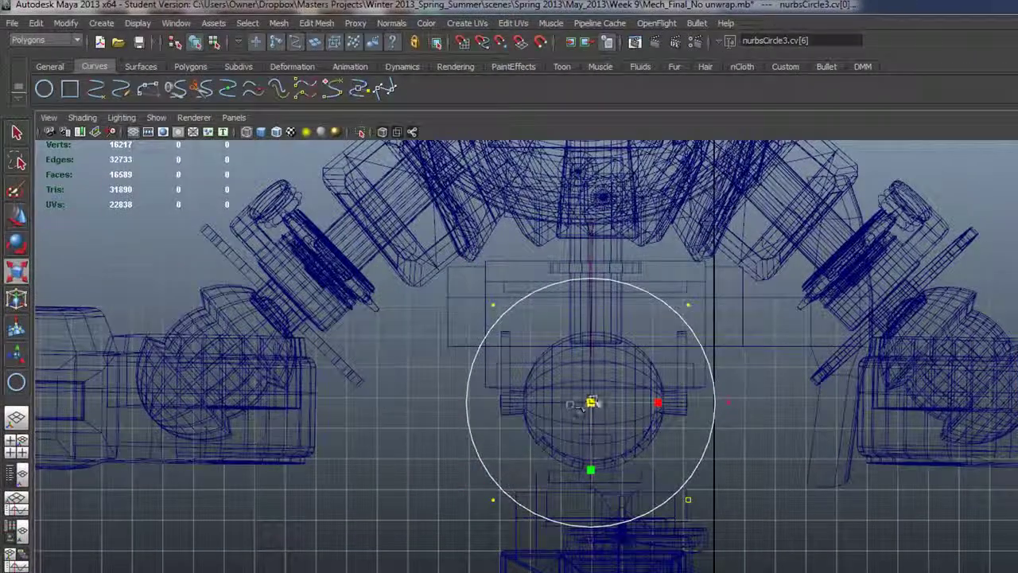
pyautogui.moveTo(585, 420); pyautogui.dragTo(887, 350)
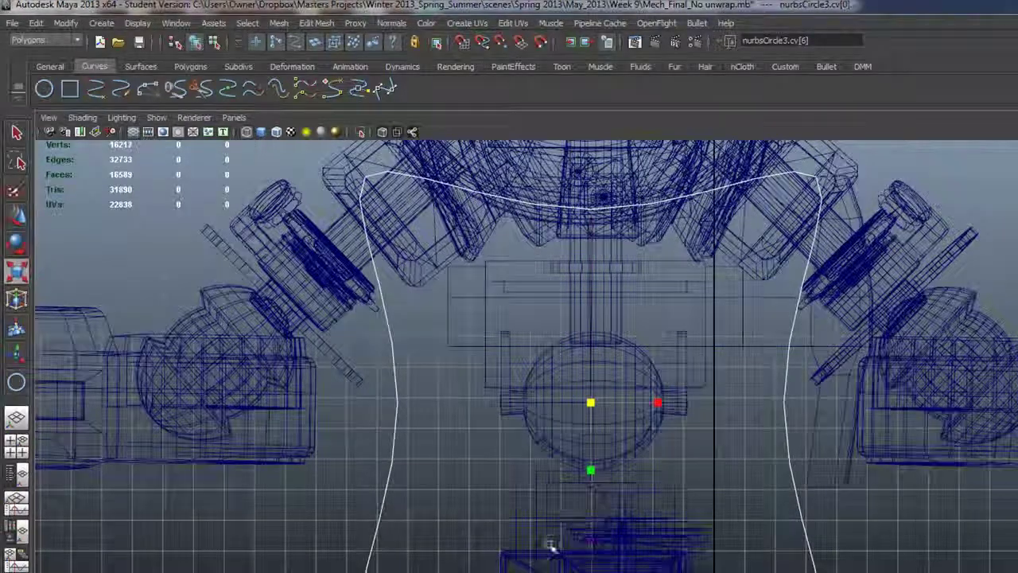
pyautogui.scroll(-3, 466, 364)
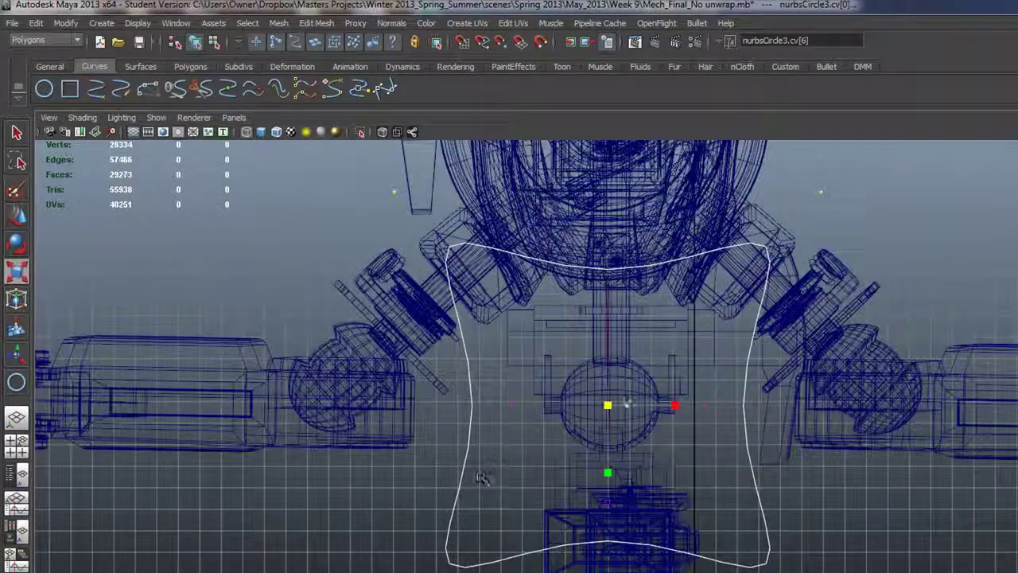
# - Return the four-cornered curve to object mode and scale it down uniformly to 0.606 around the ball
pyautogui.moveTo(748, 436); pyautogui.dragTo(775, 421, button='right')
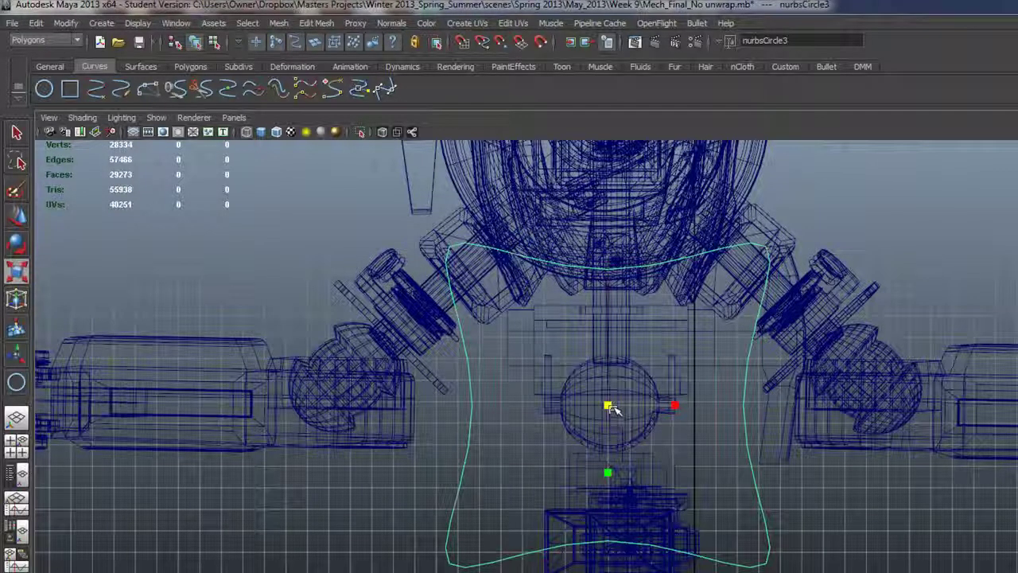
pyautogui.moveTo(612, 408); pyautogui.dragTo(438, 404)
pyautogui.press('space')
pyautogui.press('space')
pyautogui.keyDown('alt'); pyautogui.moveTo(569, 312); pyautogui.dragTo(440, 259); pyautogui.keyUp('alt')
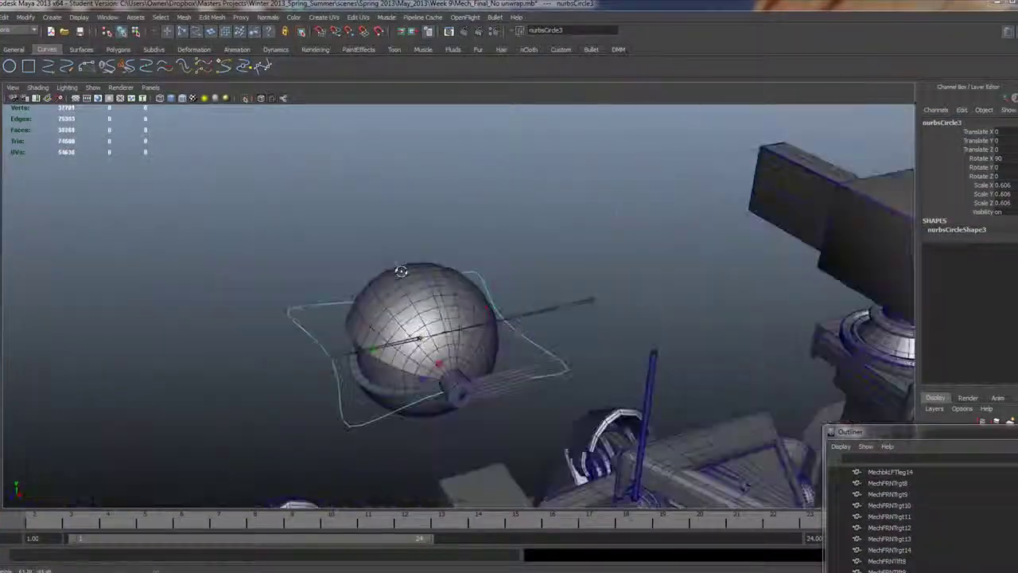
# - Parent-constrain the ball's central joint to the vertical control circle, using the Animation menu set
pyautogui.click(430, 216)
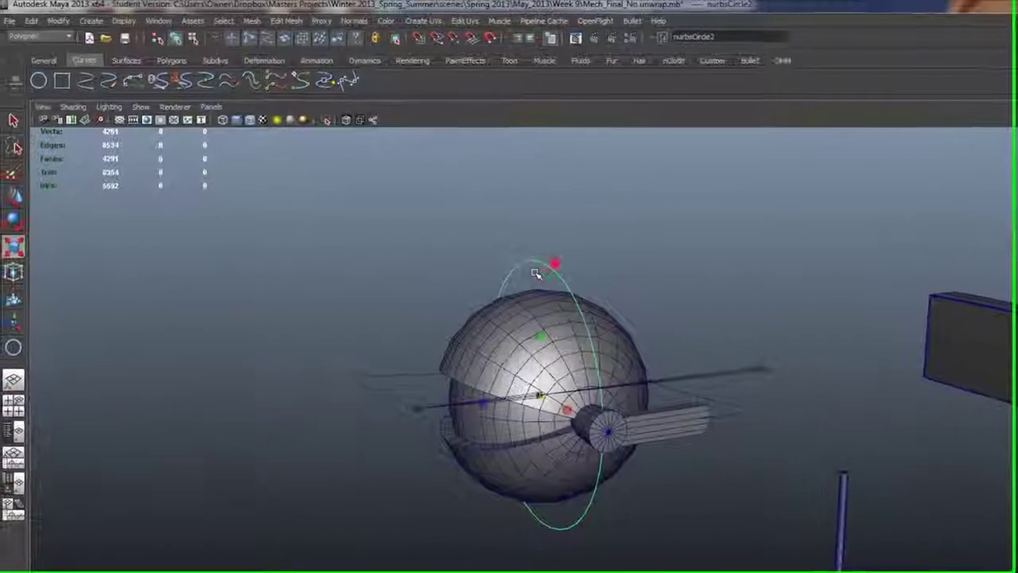
pyautogui.keyDown('alt'); pyautogui.moveTo(482, 347); pyautogui.dragTo(625, 413, button='right'); pyautogui.keyUp('alt')
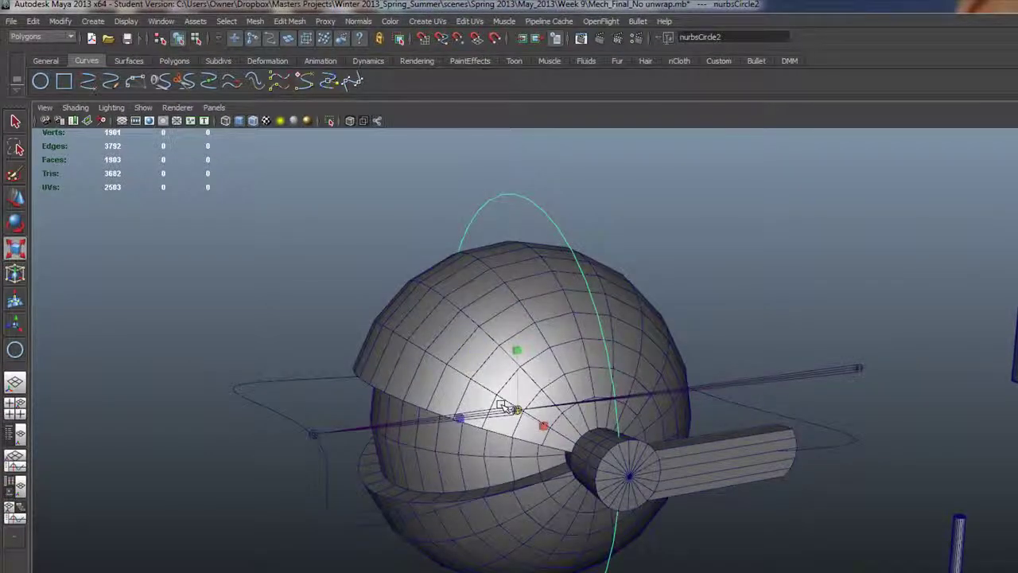
pyautogui.scroll(4, 538, 282)
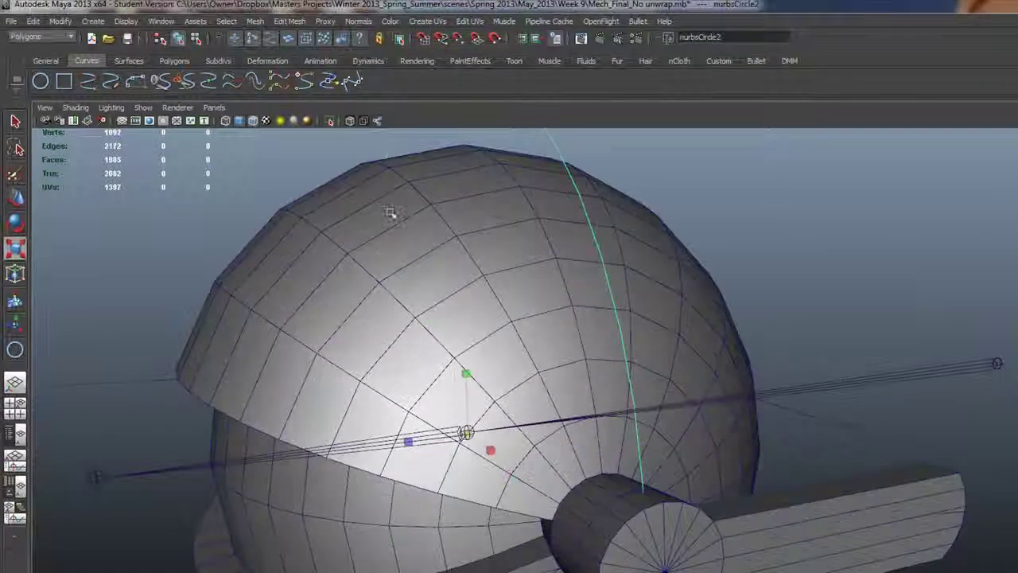
pyautogui.press('q')
pyautogui.click(466, 433)
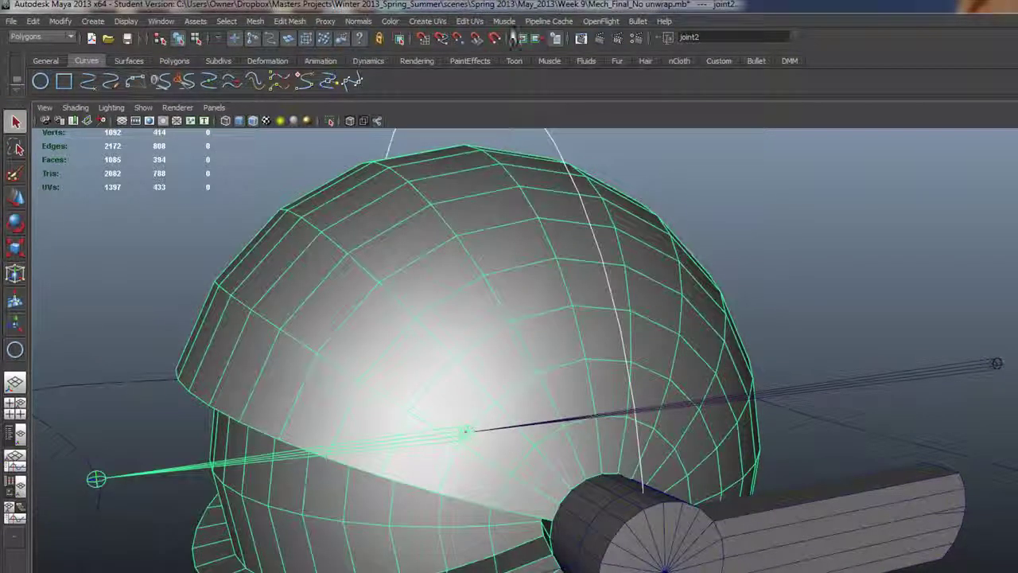
pyautogui.click(47, 37)
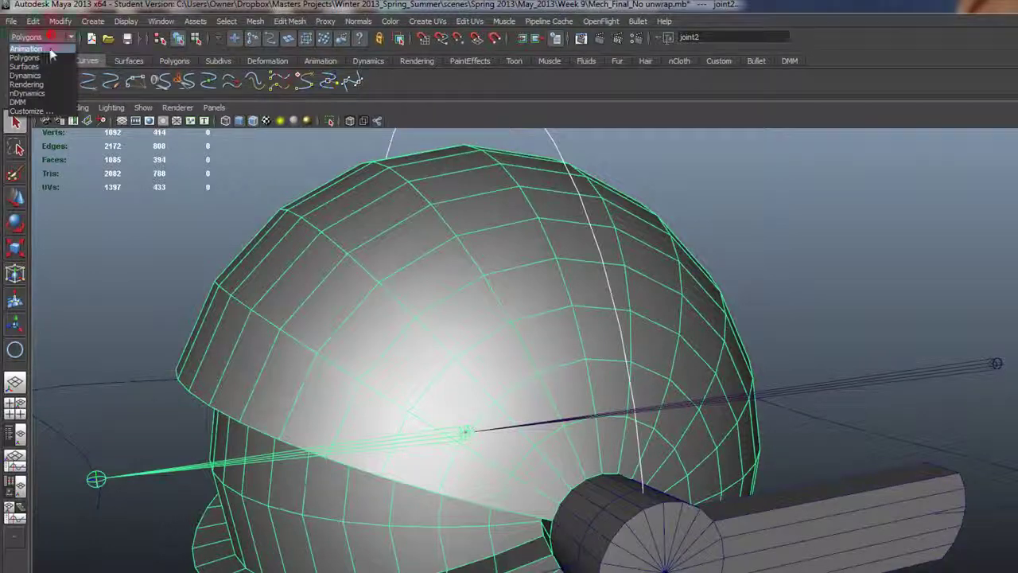
pyautogui.click(27, 48)
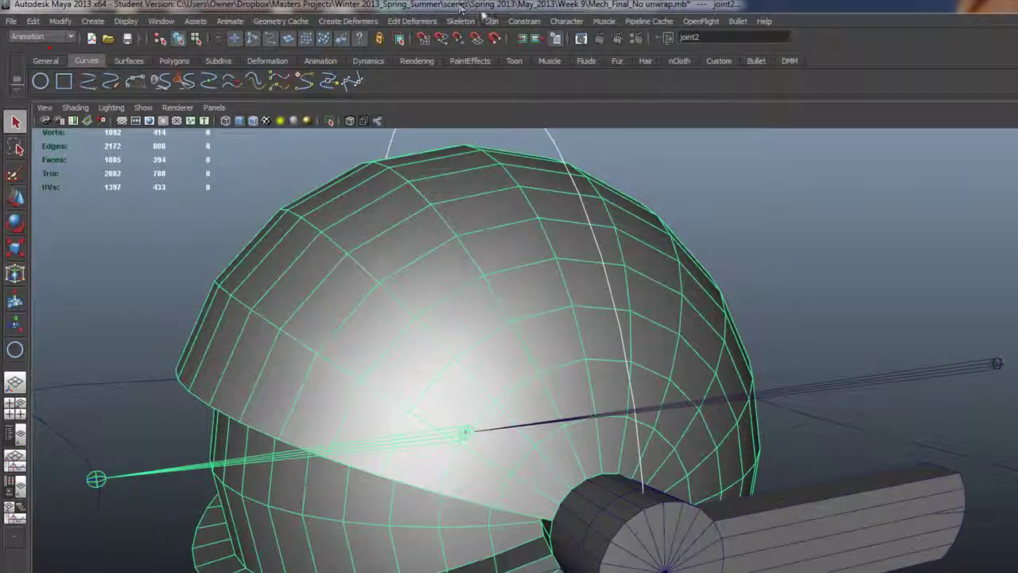
pyautogui.click(523, 22)
pyautogui.click(617, 92)
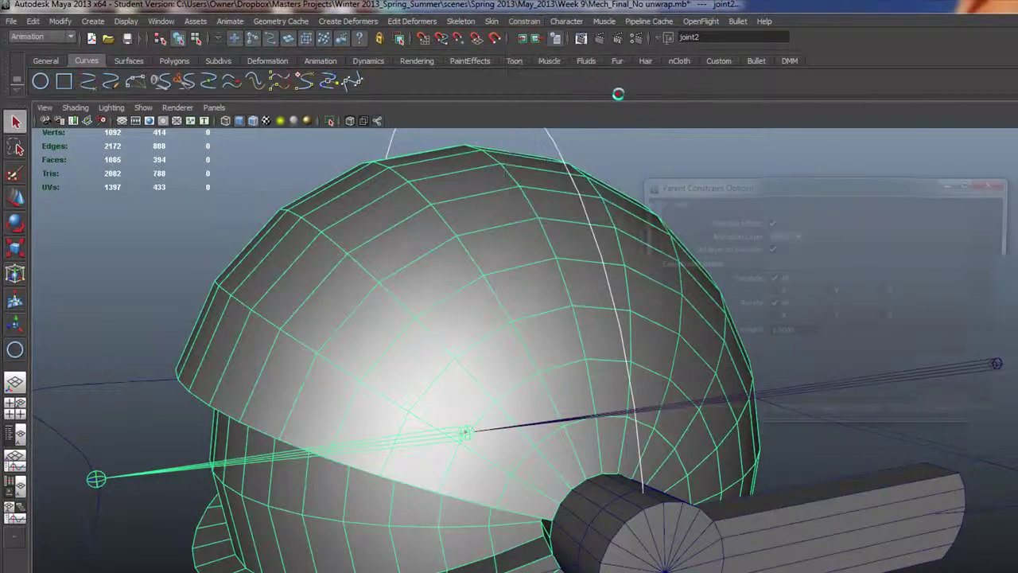
pyautogui.click(690, 427)
# - Select the vertical control circle and test-rotate it to check that the ball follows
pyautogui.scroll(-5, 667, 401)
pyautogui.moveTo(560, 217); pyautogui.dragTo(537, 240)
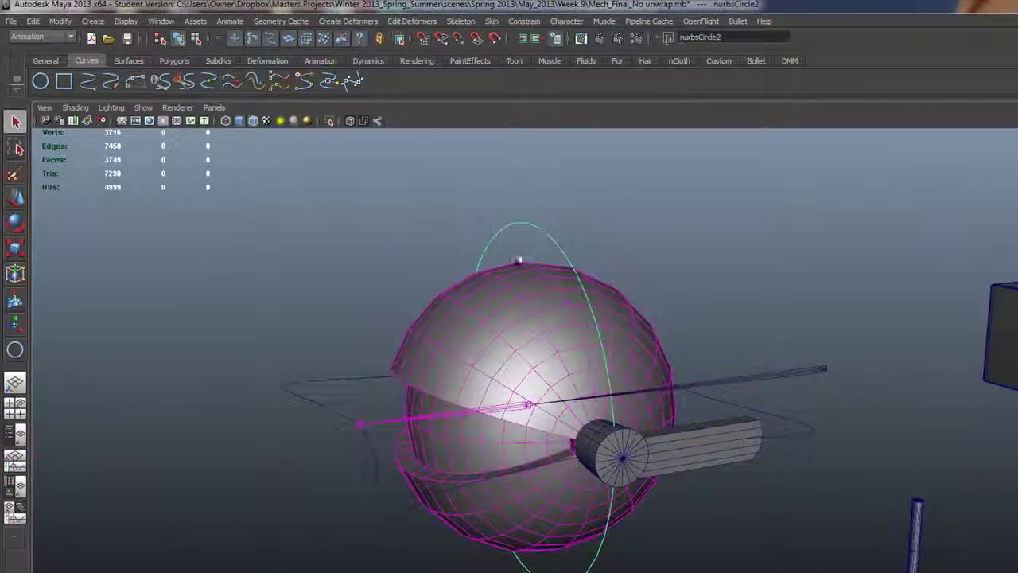
pyautogui.press('e')
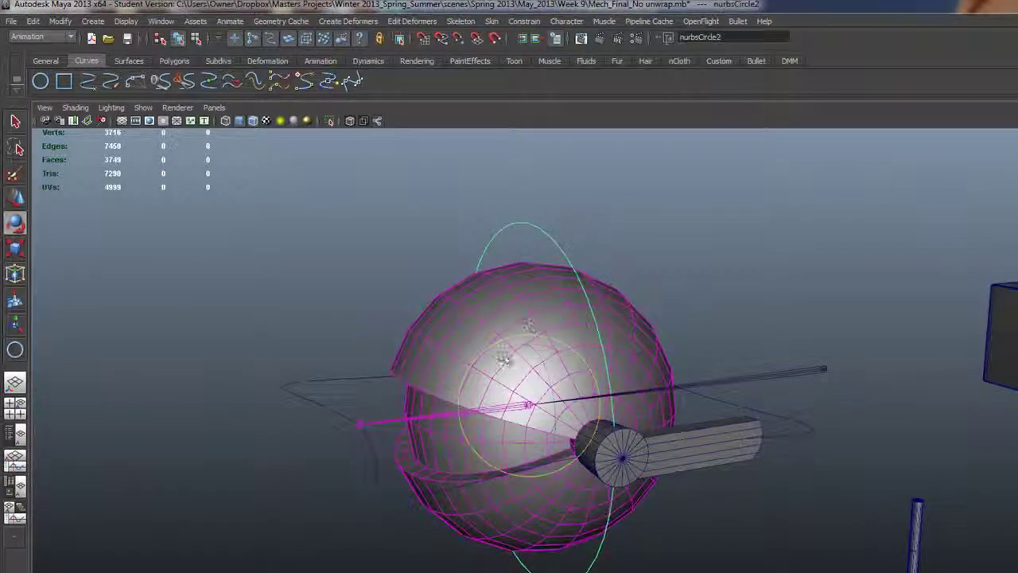
pyautogui.moveTo(504, 357); pyautogui.dragTo(522, 387)
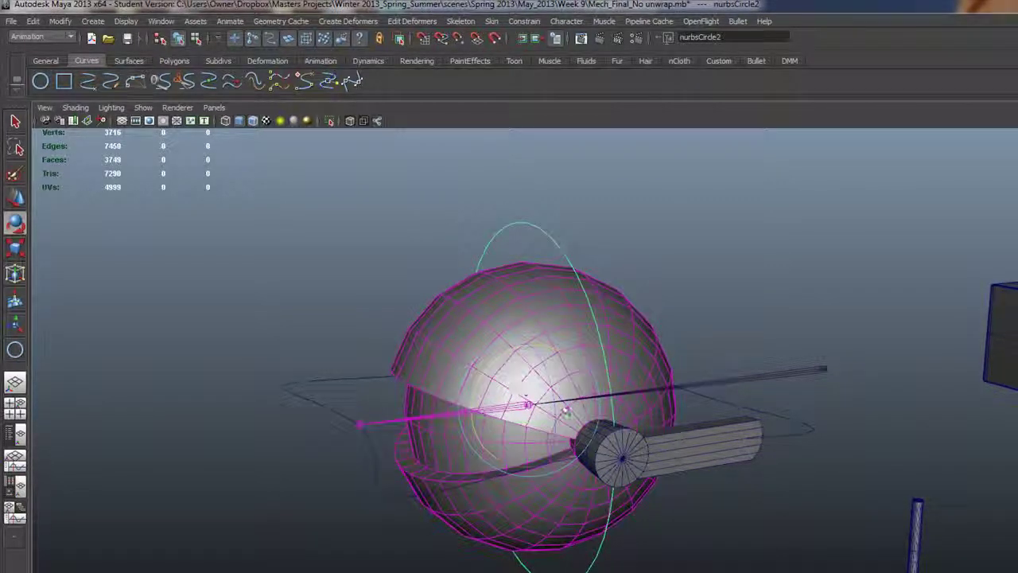
# - Compare the four-cornered curve with the root joint it should drive, and test-rotate the vertical circle again
pyautogui.click(311, 396)
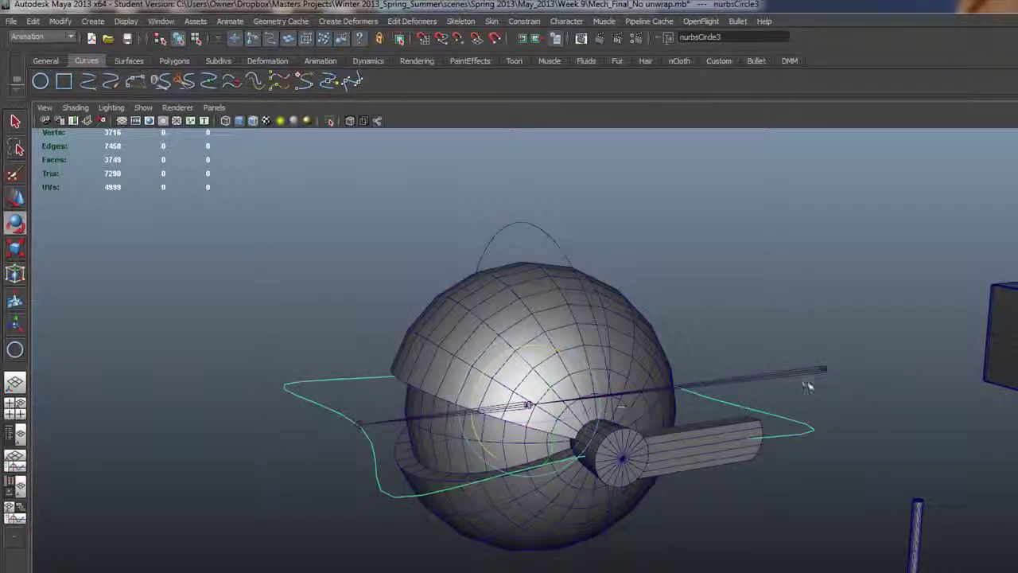
pyautogui.click(823, 367)
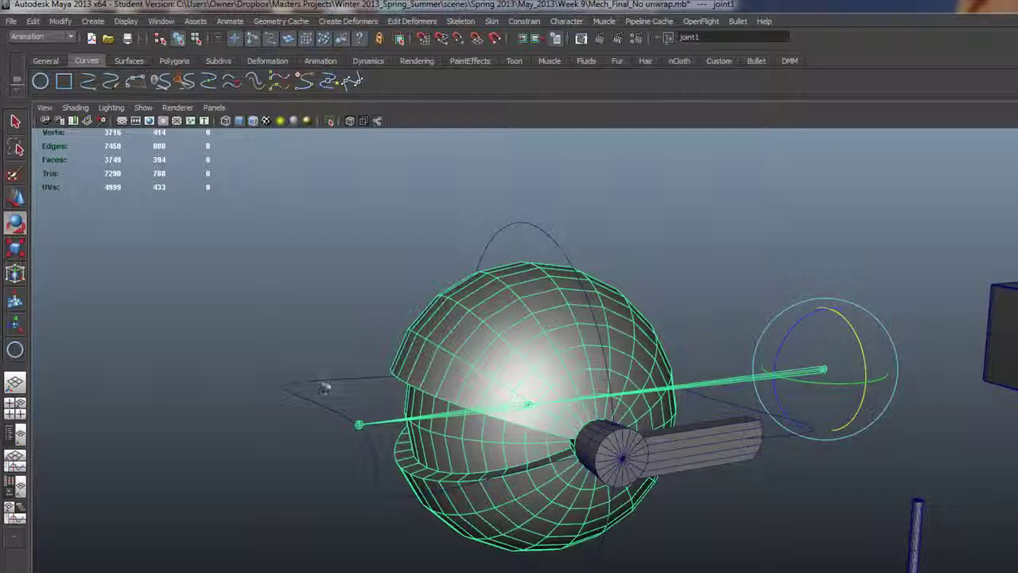
pyautogui.click(308, 403)
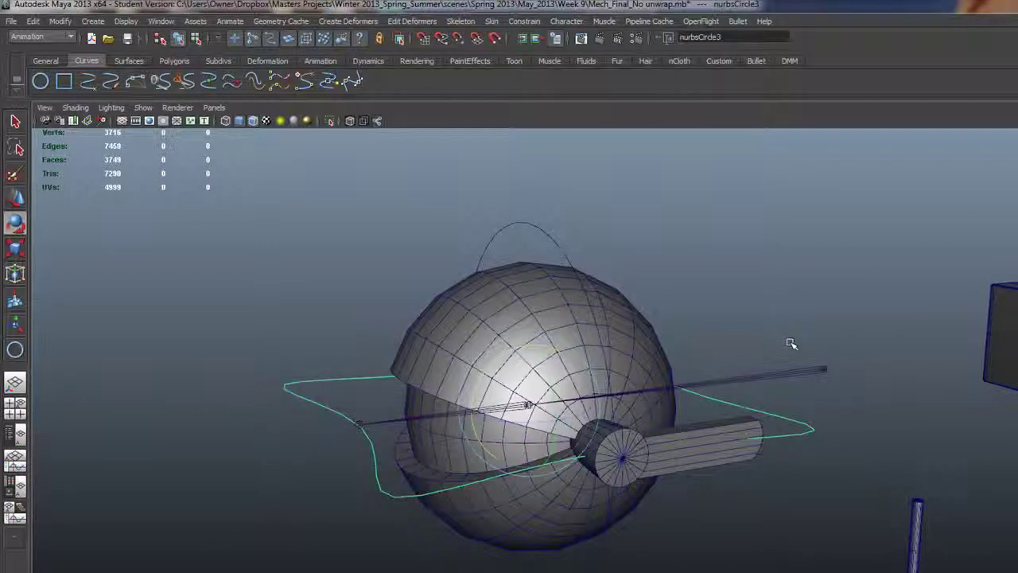
pyautogui.click(824, 370)
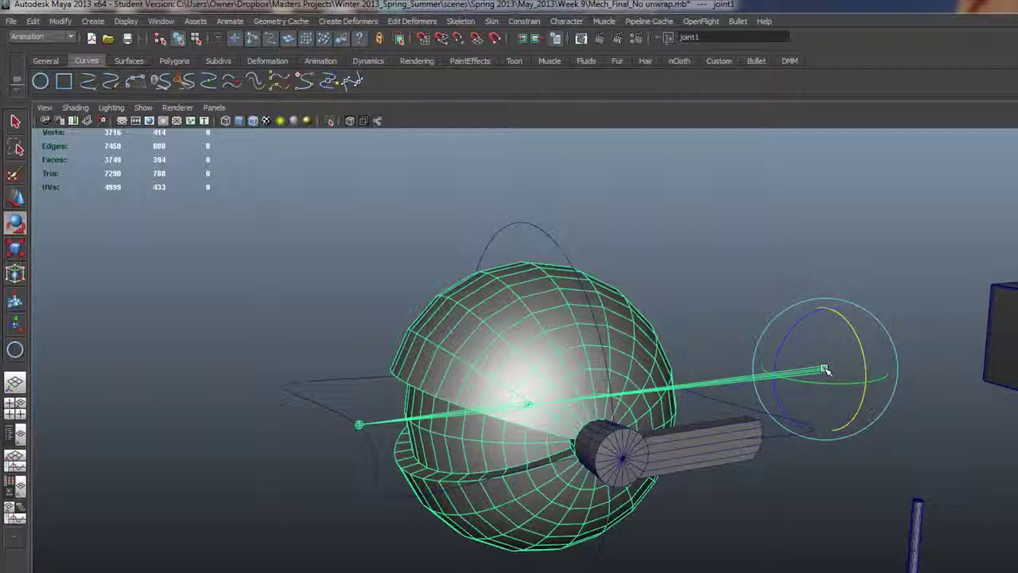
pyautogui.click(540, 228)
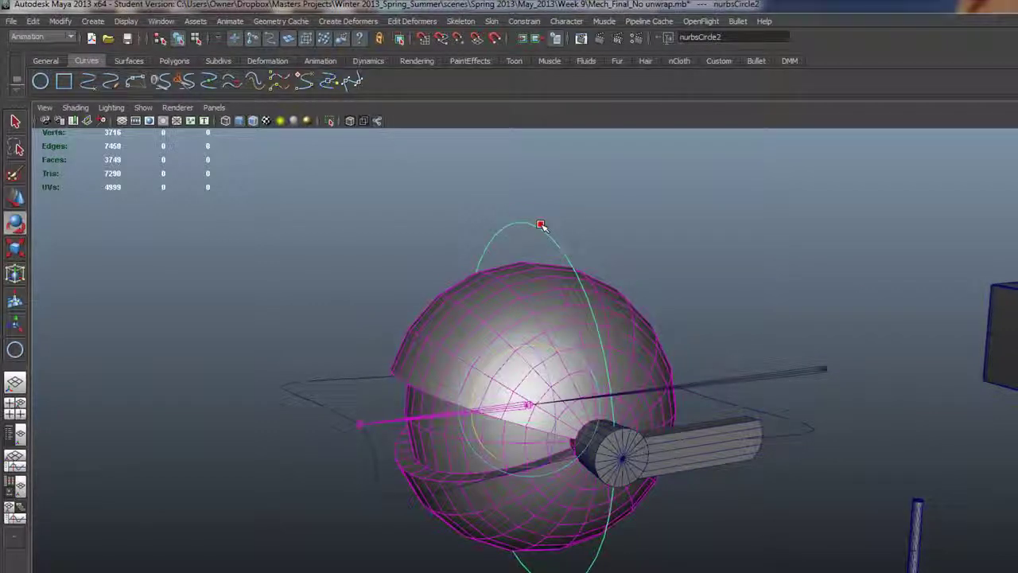
pyautogui.moveTo(548, 374)
pyautogui.mouseDown()
pyautogui.moveTo(544, 355)
pyautogui.moveTo(554, 385)
pyautogui.mouseUp()
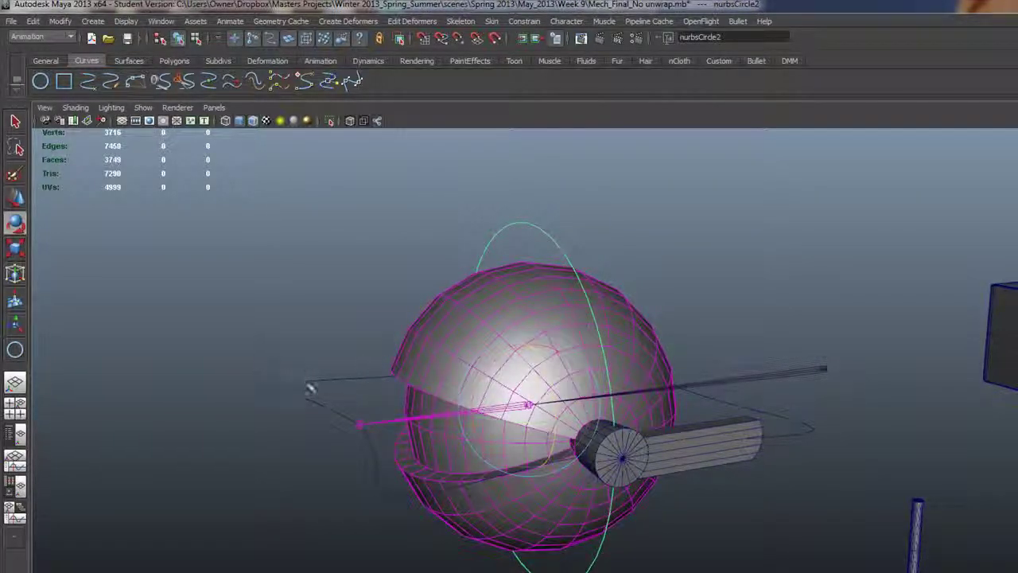
# - Freeze the transformations of the four-cornered control curve and select the root joint at the far end of the chain
pyautogui.keyDown('alt'); pyautogui.moveTo(303, 387); pyautogui.dragTo(710, 447); pyautogui.keyUp('alt')
pyautogui.click(293, 418)
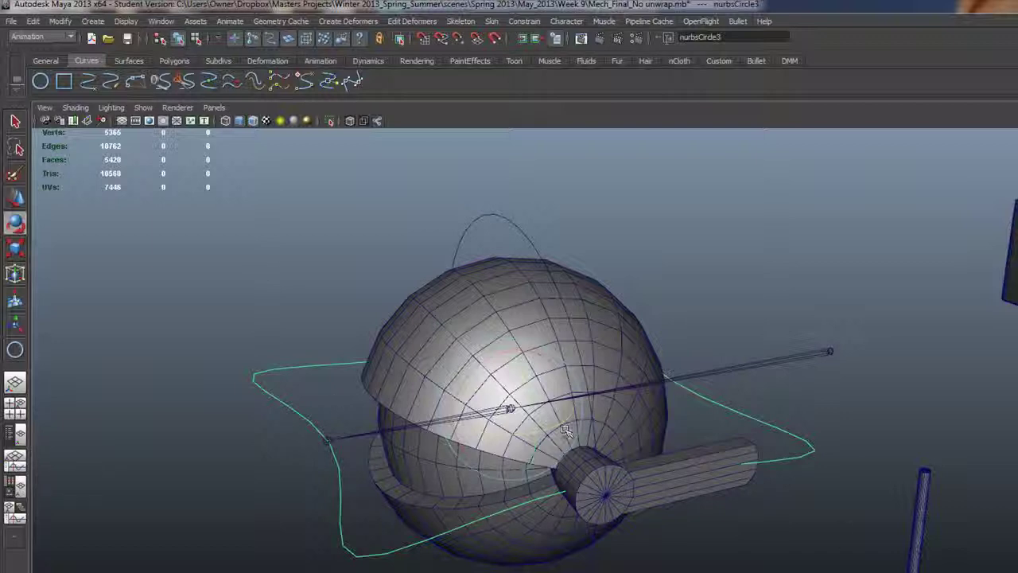
pyautogui.click(59, 20)
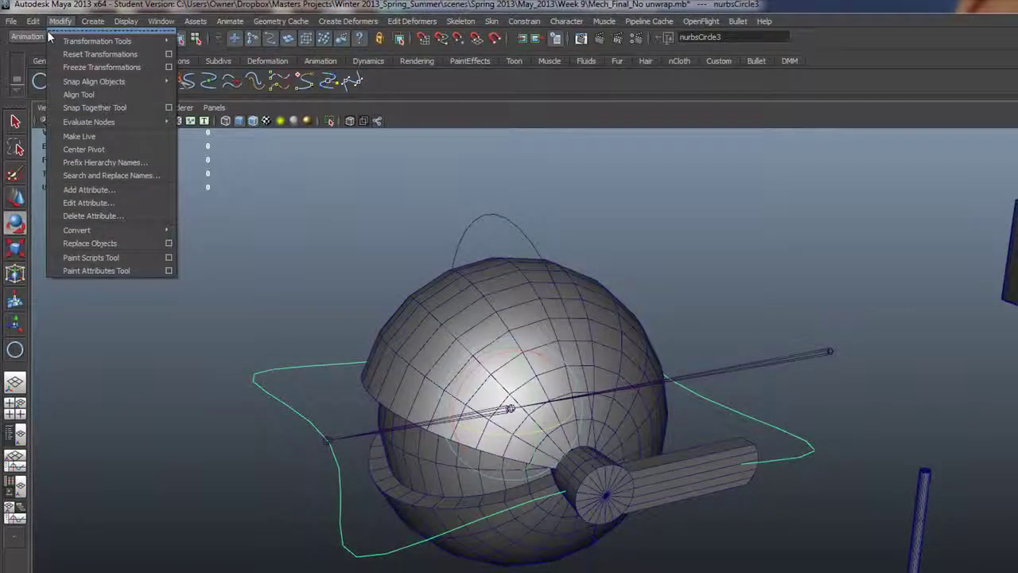
pyautogui.click(71, 69)
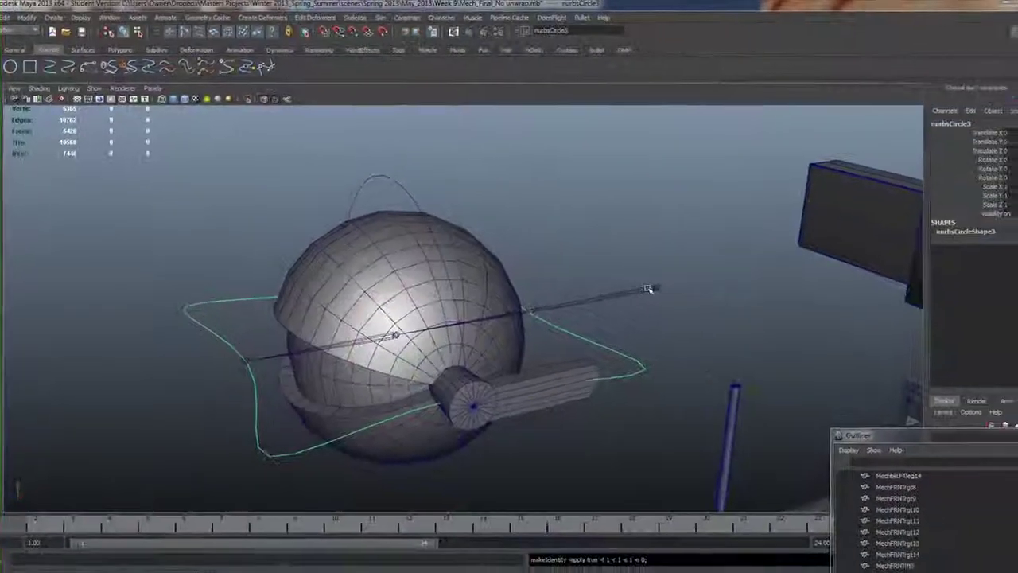
pyautogui.click(781, 336)
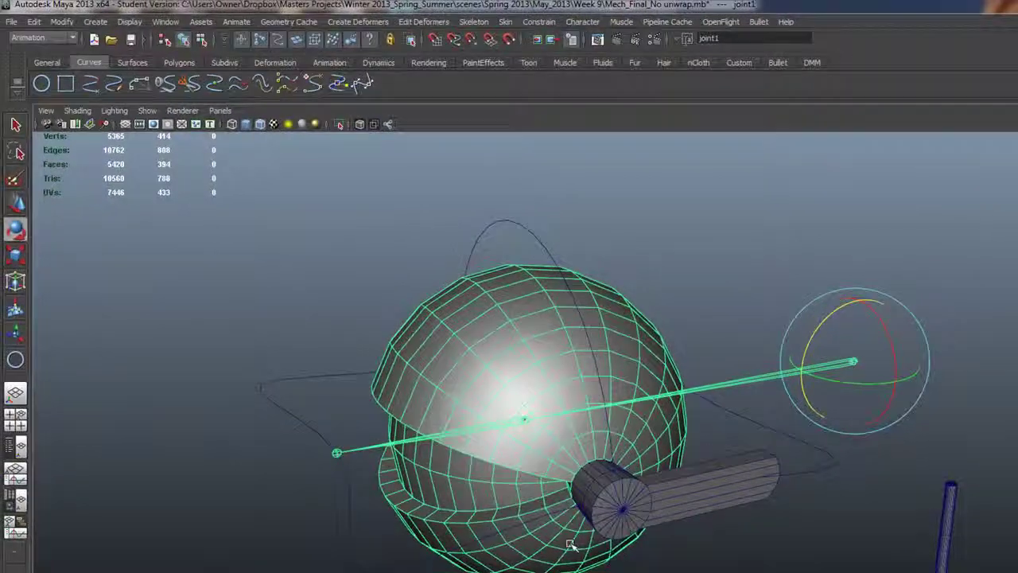
# - Parent the two side arms on either side of the ball under the root joint
pyautogui.click(604, 515)
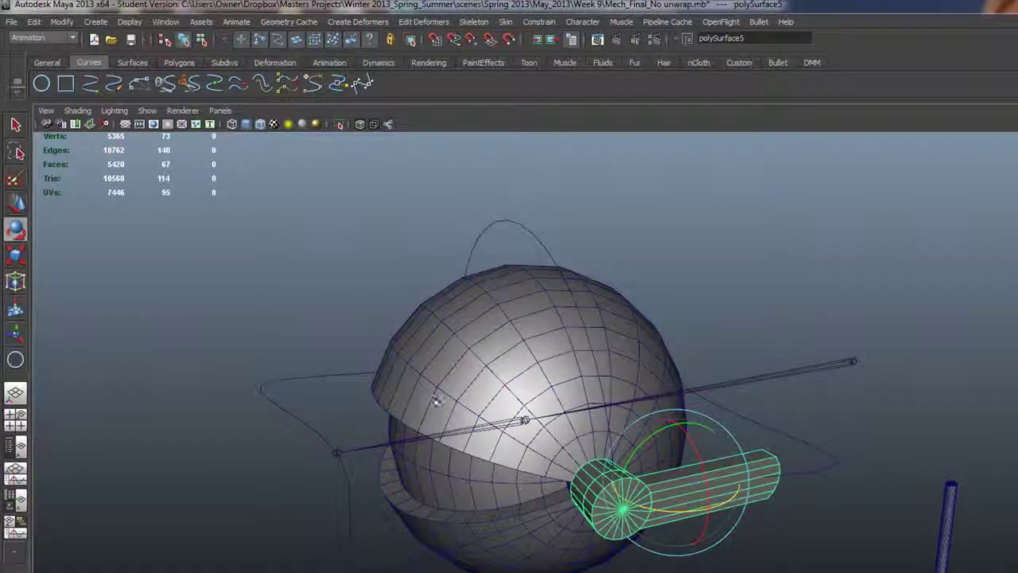
pyautogui.keyDown('alt'); pyautogui.moveTo(437, 400); pyautogui.dragTo(485, 433); pyautogui.keyUp('alt')
pyautogui.click(435, 408)
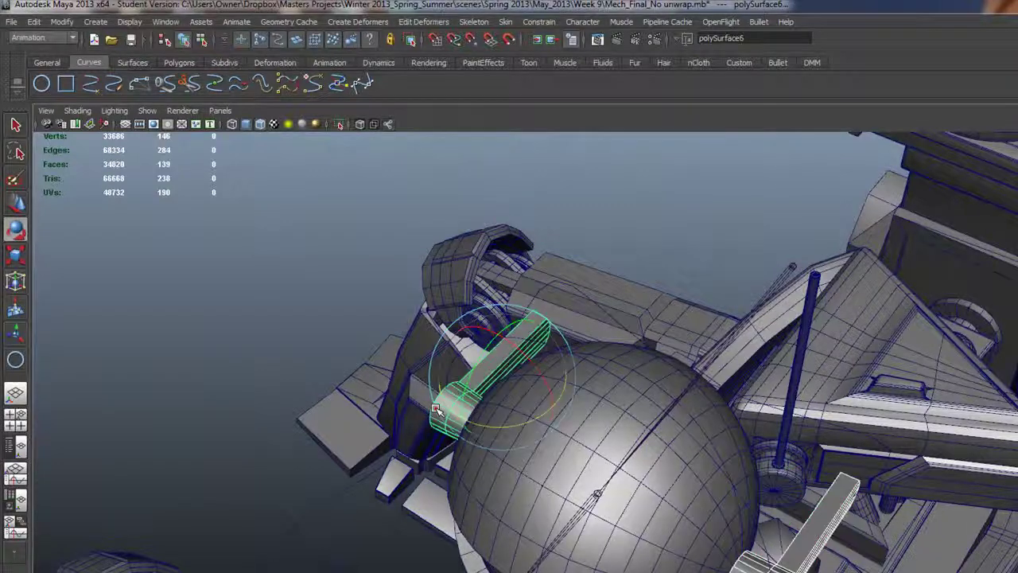
pyautogui.click(793, 262)
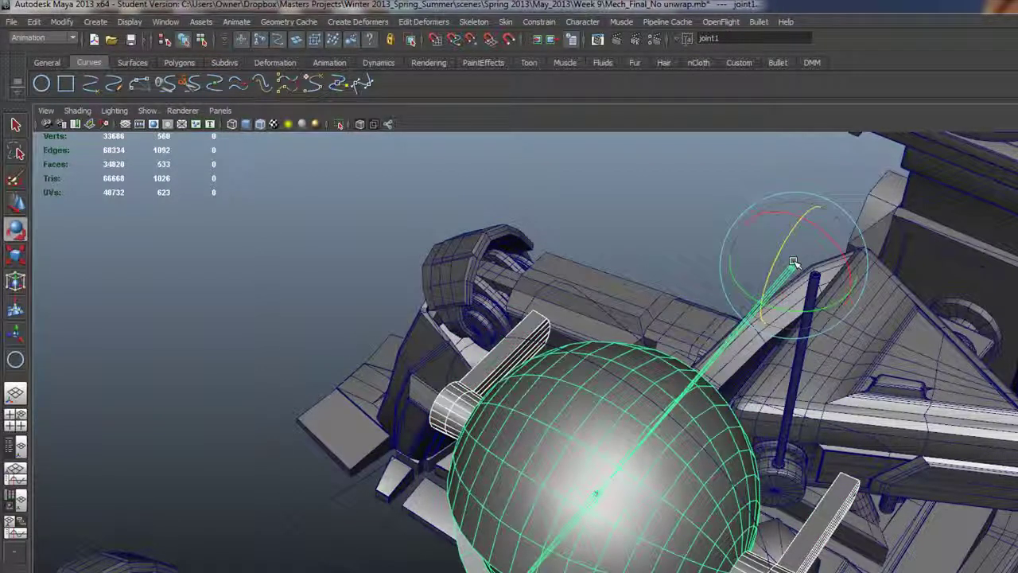
pyautogui.press('p')
pyautogui.click(793, 262)
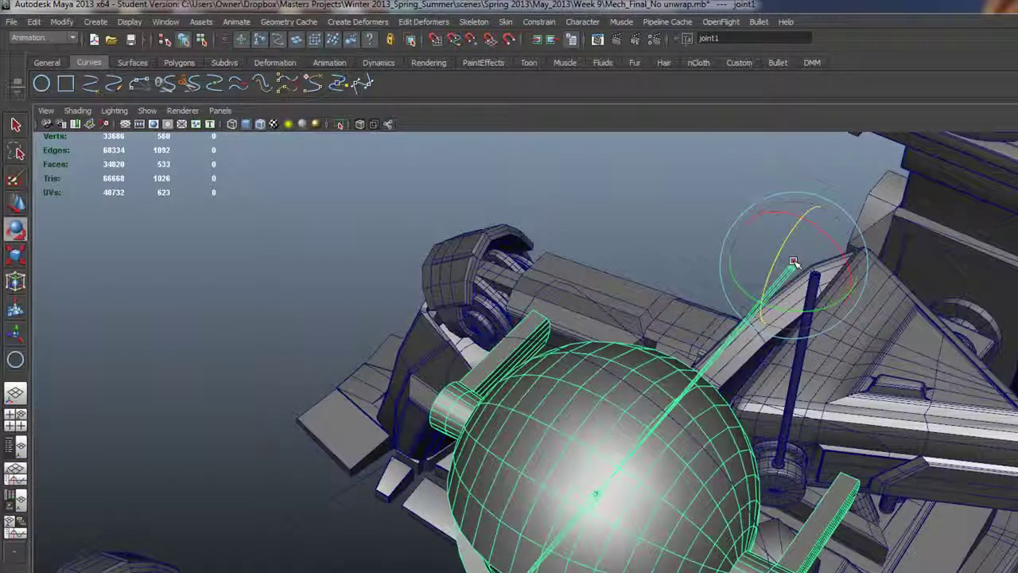
# - Select the vertical control circle and test-rotate it to check which parts follow
pyautogui.keyDown('alt'); pyautogui.moveTo(663, 315); pyautogui.dragTo(641, 287); pyautogui.keyUp('alt')
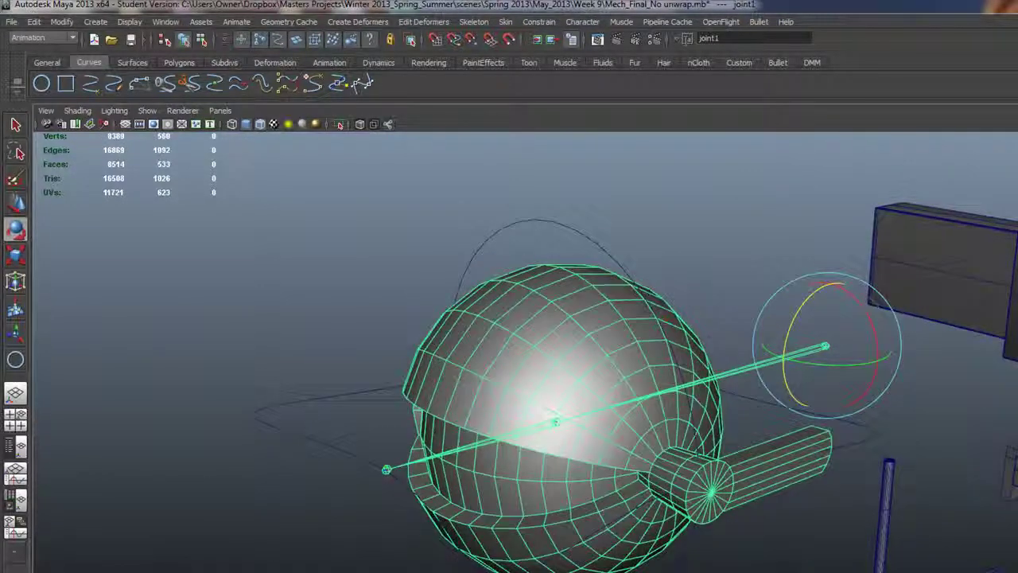
pyautogui.click(559, 233)
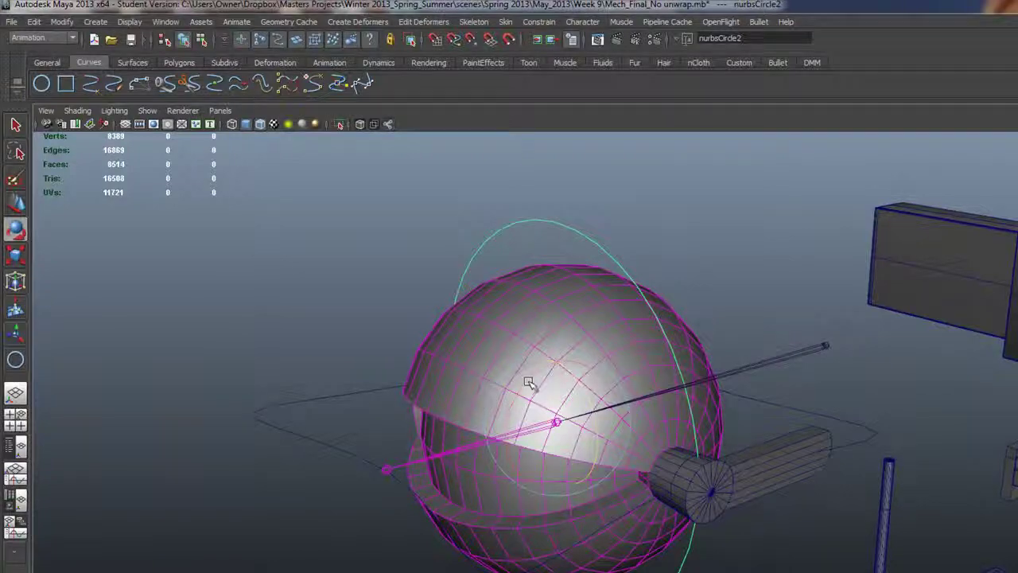
pyautogui.moveTo(530, 381); pyautogui.dragTo(578, 436)
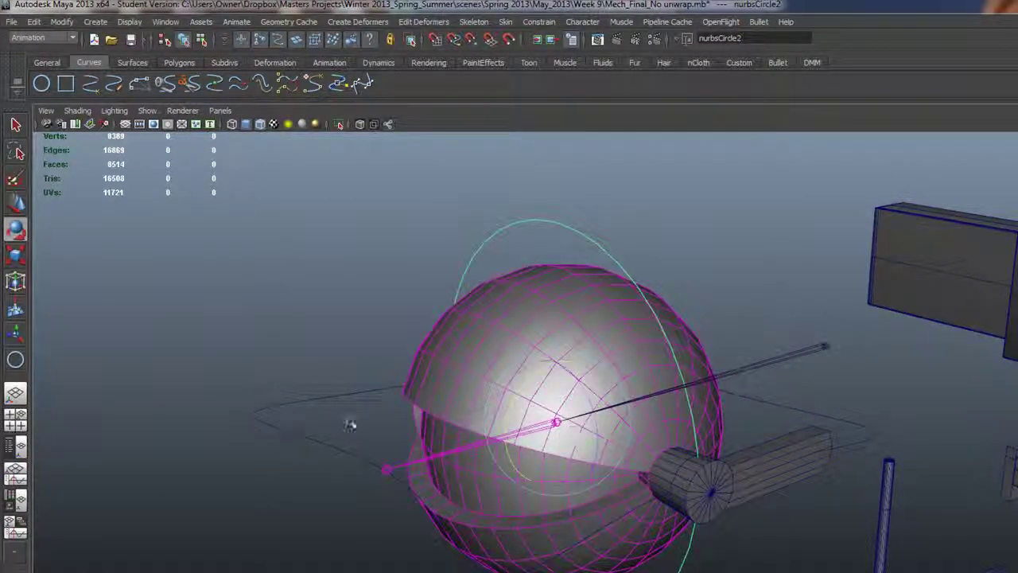
# - Parent-constrain the root joint to the four-cornered control curve with Maintain offset on and all translate and rotate axes constrained
pyautogui.click(288, 444)
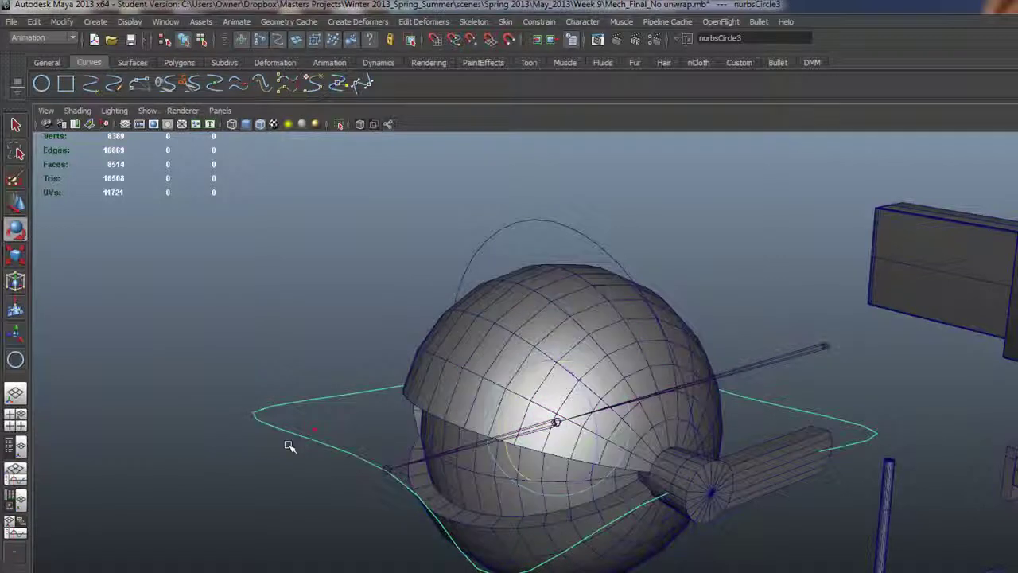
pyautogui.click(830, 344)
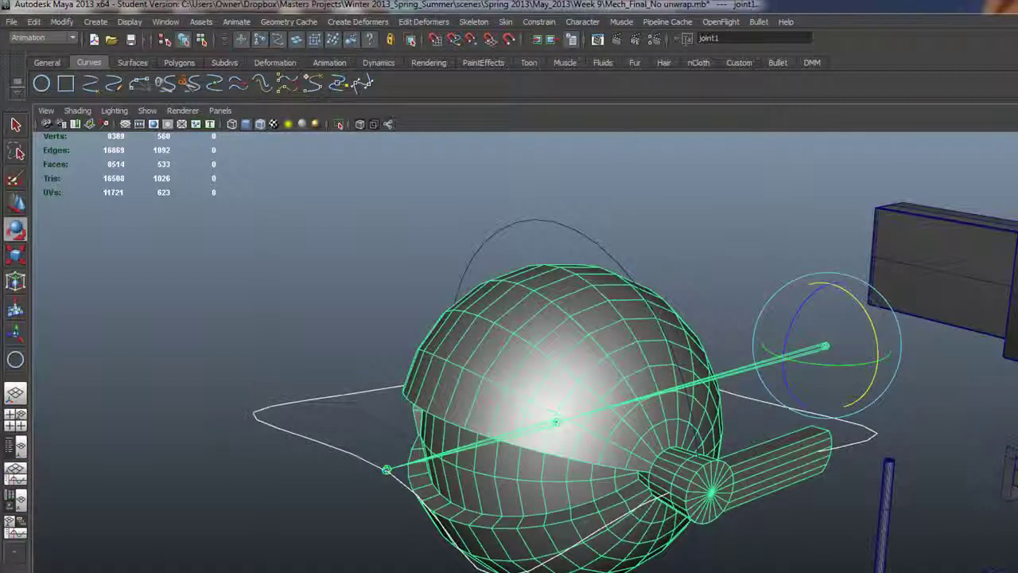
pyautogui.click(531, 22)
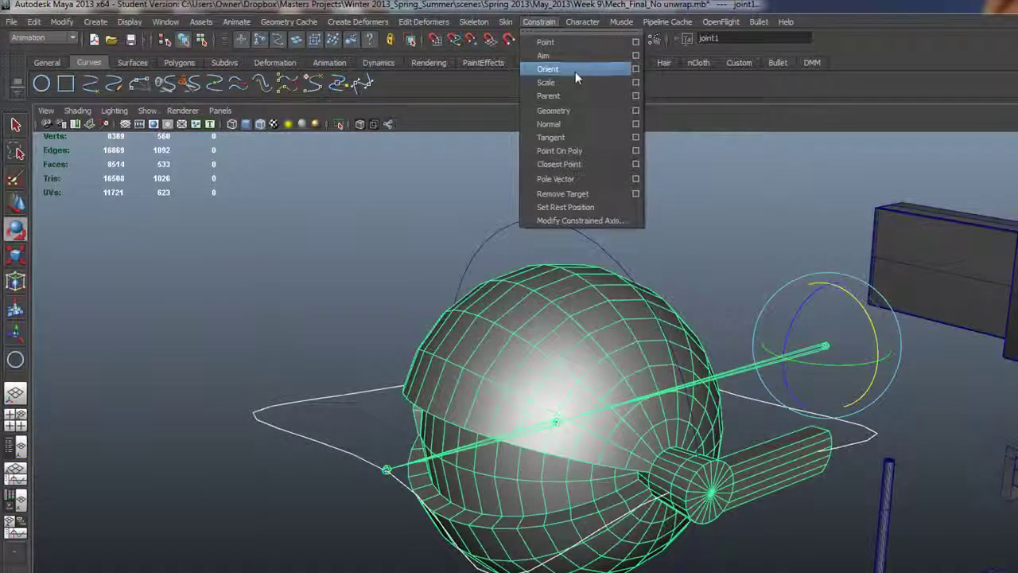
pyautogui.click(636, 95)
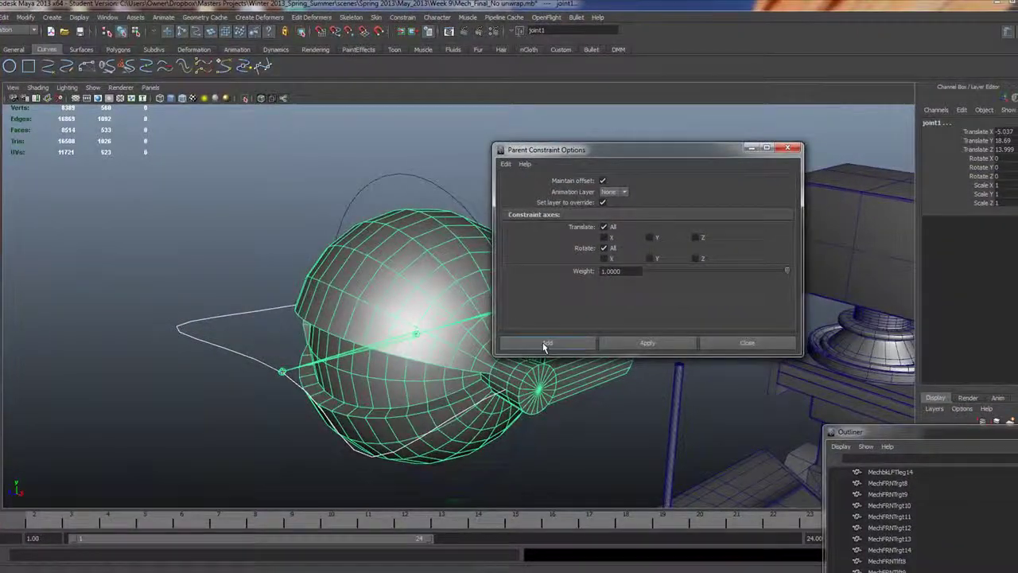
pyautogui.click(544, 342)
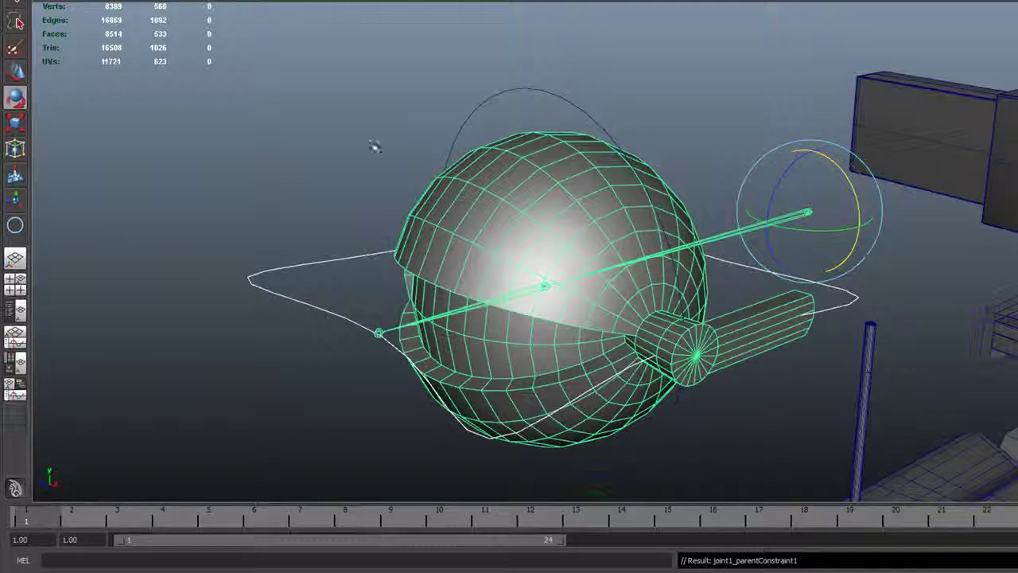
# - Test-rotate the four-cornered control curve and check how the ball and side arms respond
pyautogui.moveTo(308, 279); pyautogui.dragTo(240, 316)
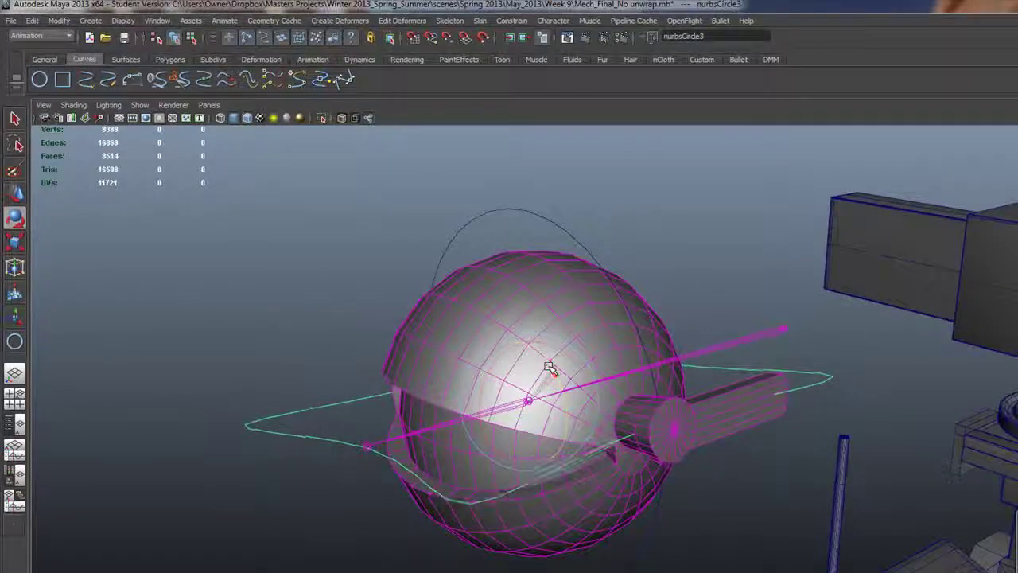
pyautogui.moveTo(549, 366); pyautogui.dragTo(530, 350)
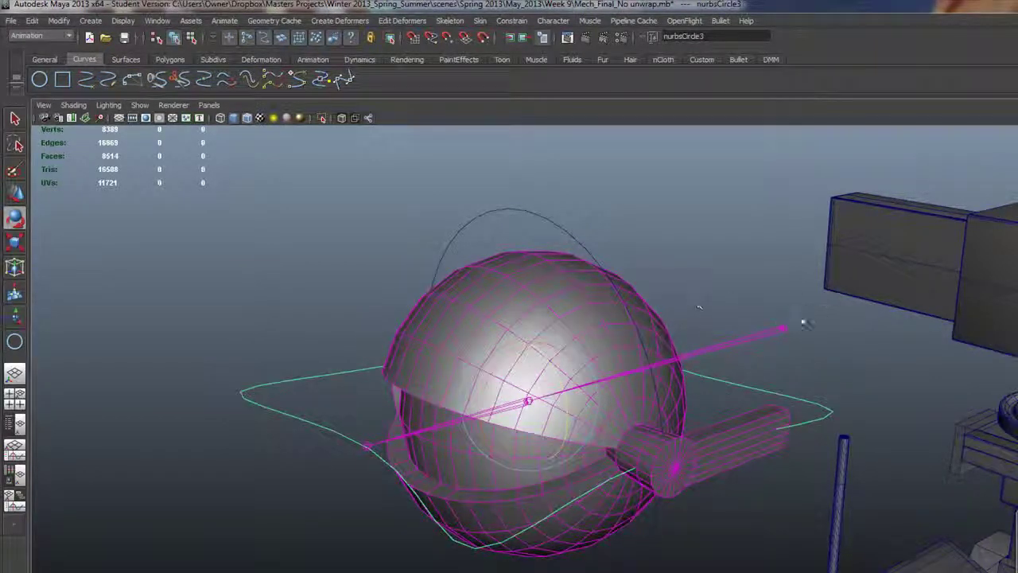
pyautogui.click(784, 325)
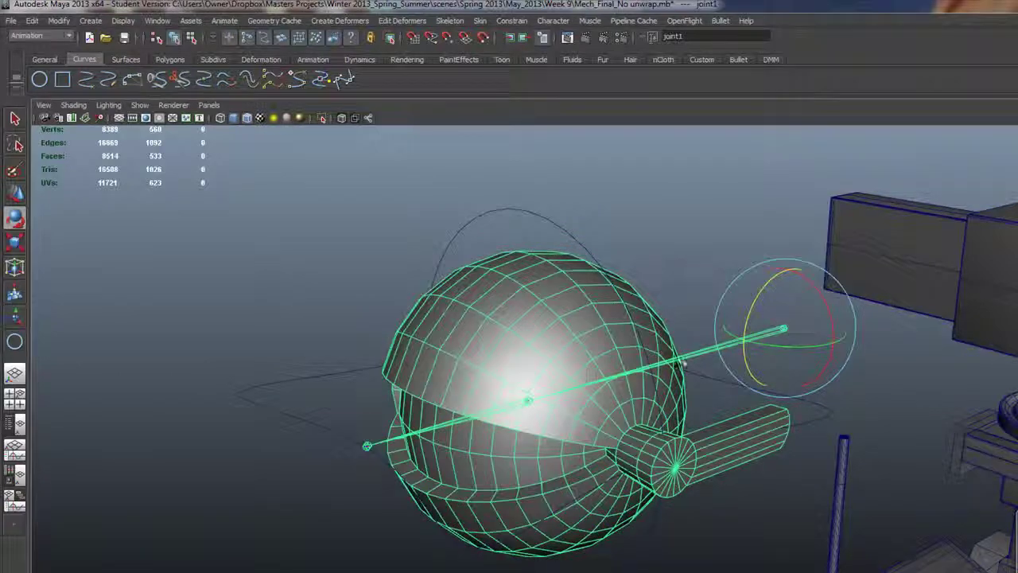
pyautogui.click(288, 413)
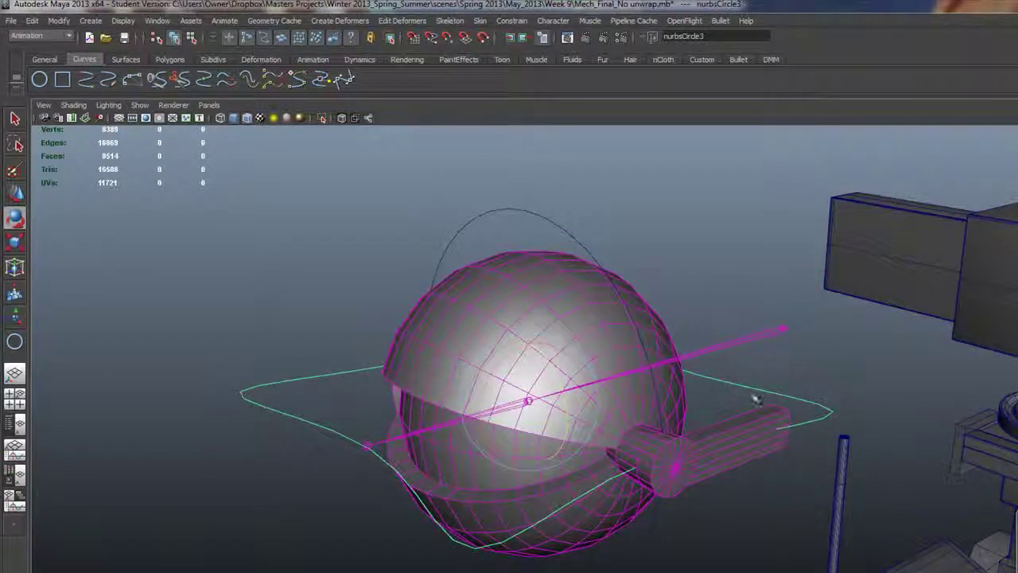
pyautogui.keyDown('alt'); pyautogui.moveTo(752, 395); pyautogui.dragTo(655, 399); pyautogui.keyUp('alt')
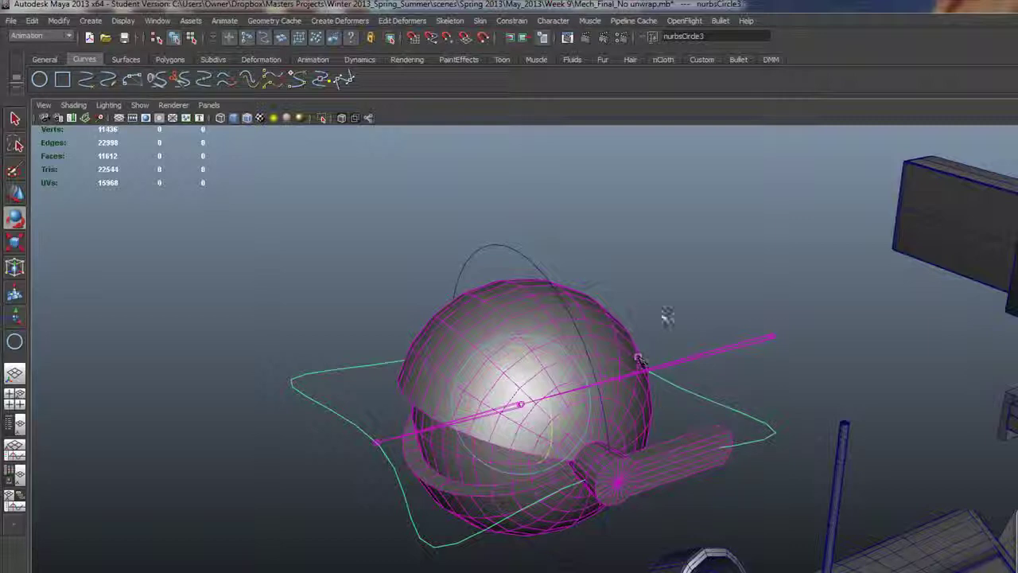
# - Test the root joint's rotation and compare which parts the root joint and the vertical circle each control
pyautogui.click(776, 337)
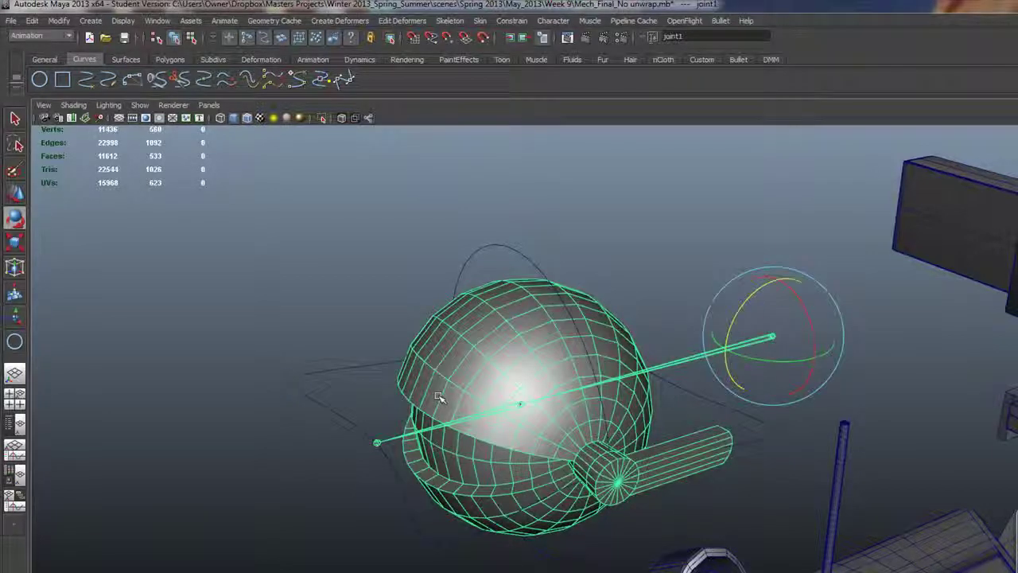
pyautogui.moveTo(806, 308)
pyautogui.mouseDown()
pyautogui.moveTo(805, 296)
pyautogui.moveTo(798, 325)
pyautogui.moveTo(791, 303)
pyautogui.mouseUp()
pyautogui.click(474, 271)
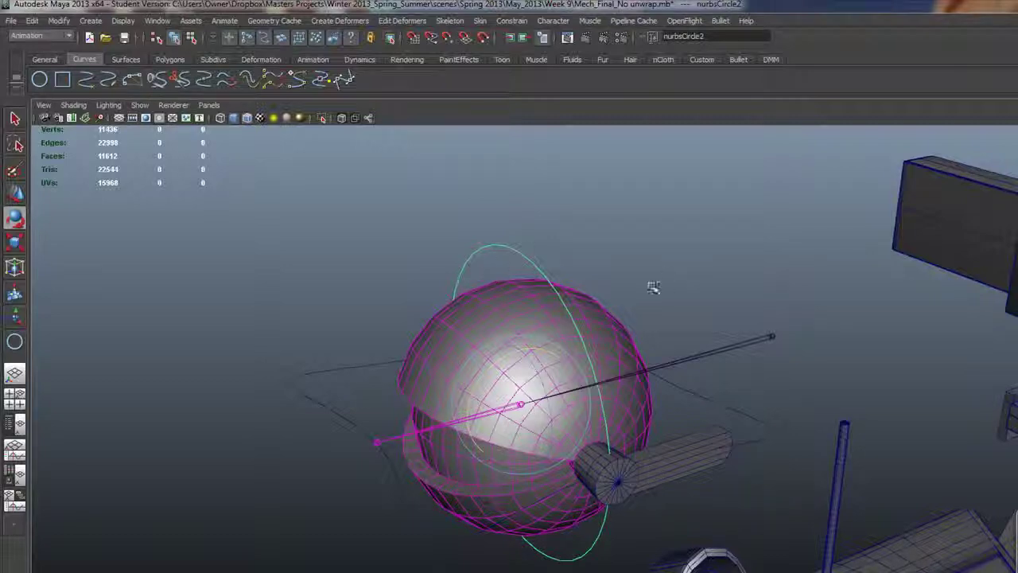
pyautogui.moveTo(641, 299)
pyautogui.keyDown('alt'); pyautogui.mouseDown()
pyautogui.moveTo(454, 311)
pyautogui.moveTo(632, 292)
pyautogui.mouseUp(); pyautogui.keyUp('alt')
# - Undo the recent tests and the root joint's parent constraint to the four-cornered curve
pyautogui.hotkey('ctrl', 'z')
pyautogui.hotkey('ctrl', 'z')
pyautogui.hotkey('ctrl', 'z')
pyautogui.hotkey('ctrl', 'z')
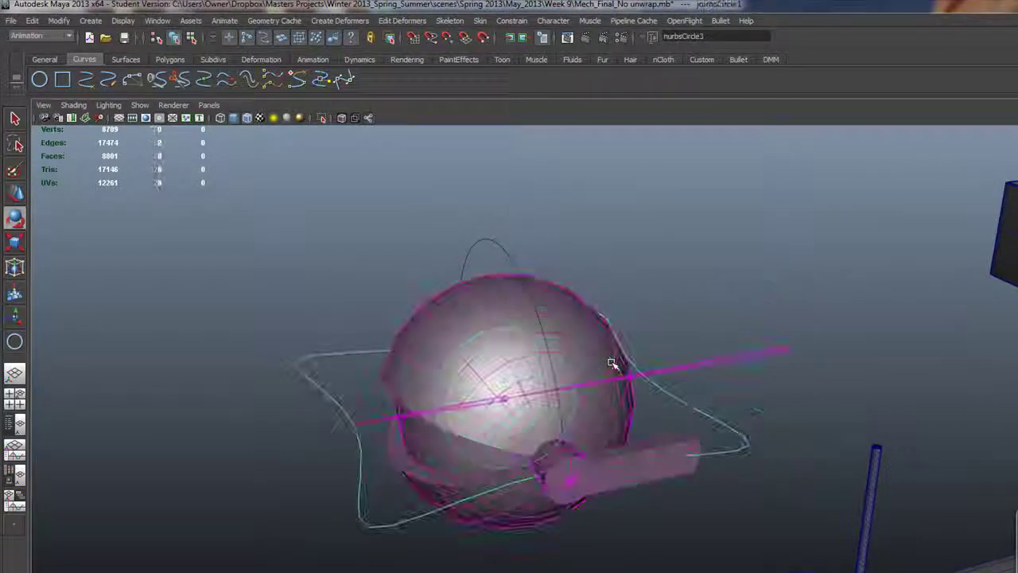
pyautogui.click(611, 364)
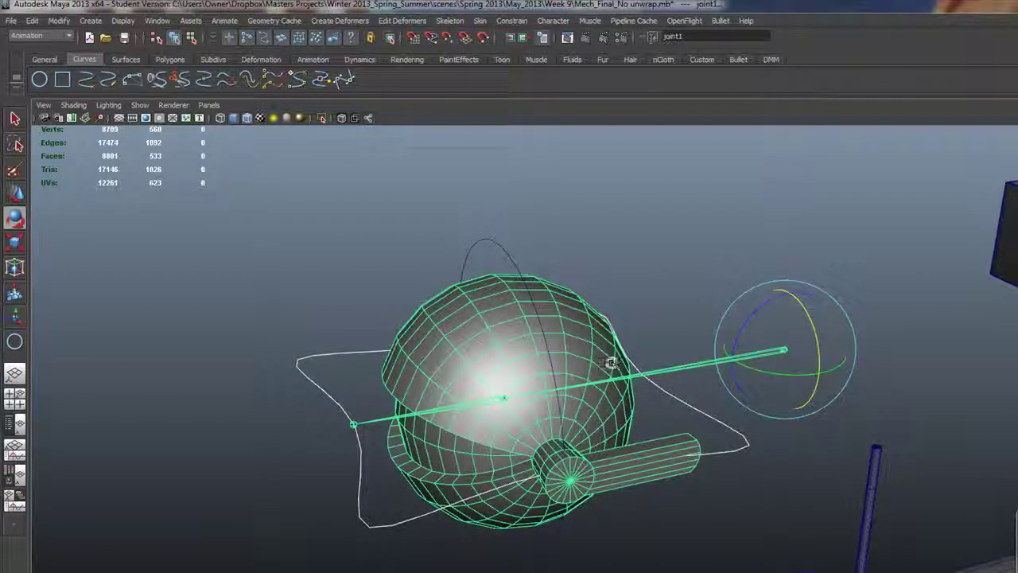
# - Select only the root joint, test-rotate it freely, and undo that rotation
pyautogui.click(371, 513)
pyautogui.click(787, 350)
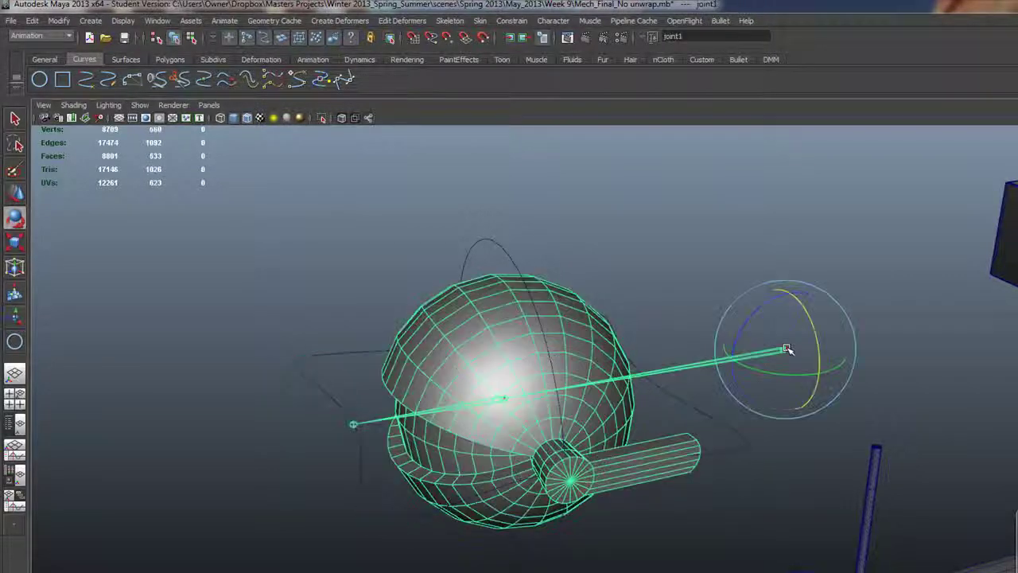
pyautogui.moveTo(805, 320)
pyautogui.mouseDown()
pyautogui.moveTo(807, 341)
pyautogui.moveTo(811, 332)
pyautogui.mouseUp()
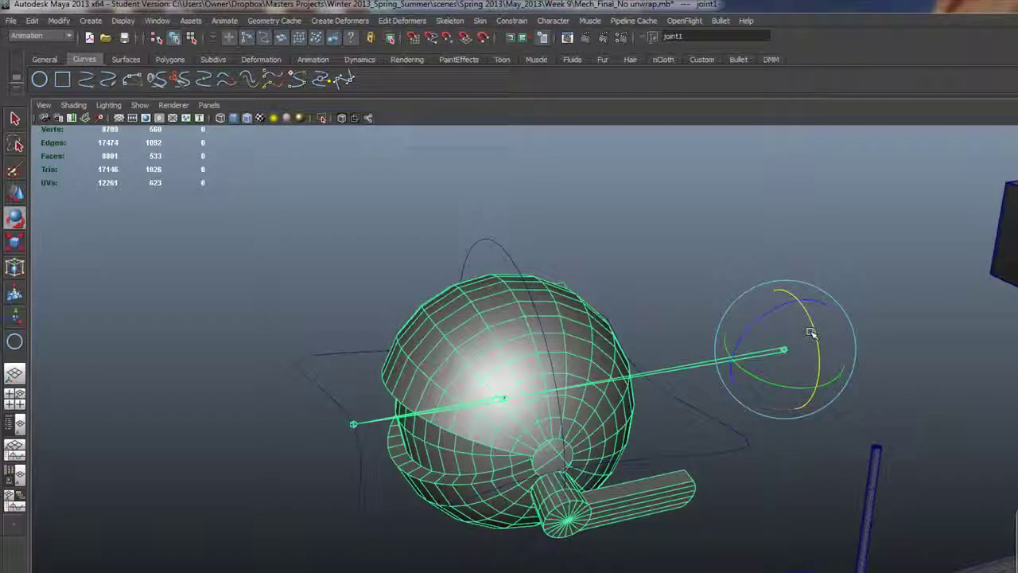
pyautogui.hotkey('ctrl', 'z')
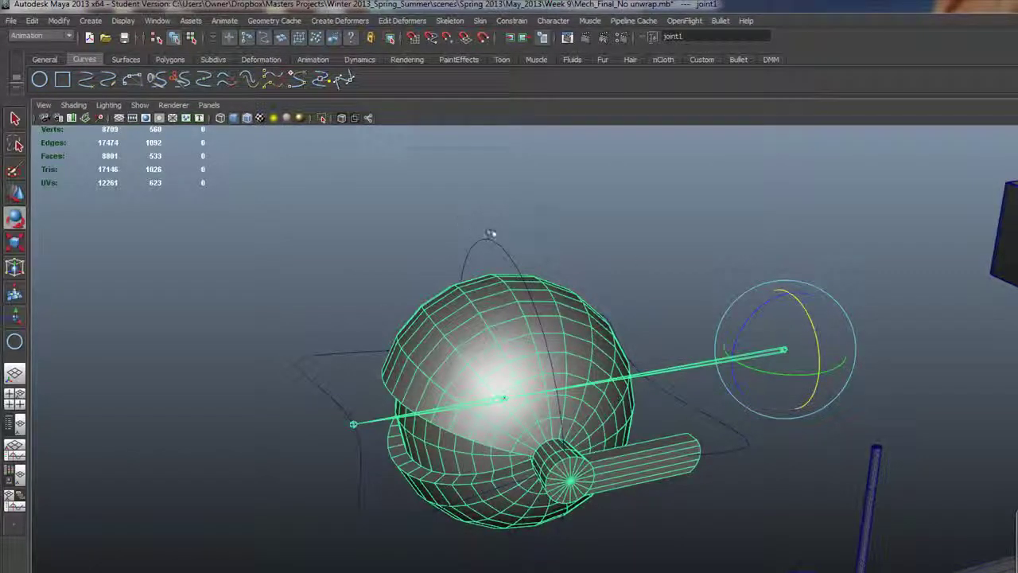
# - Duplicate the vertical control circle, offset the copy along the joint chain, and delete the original circle
pyautogui.click(471, 259)
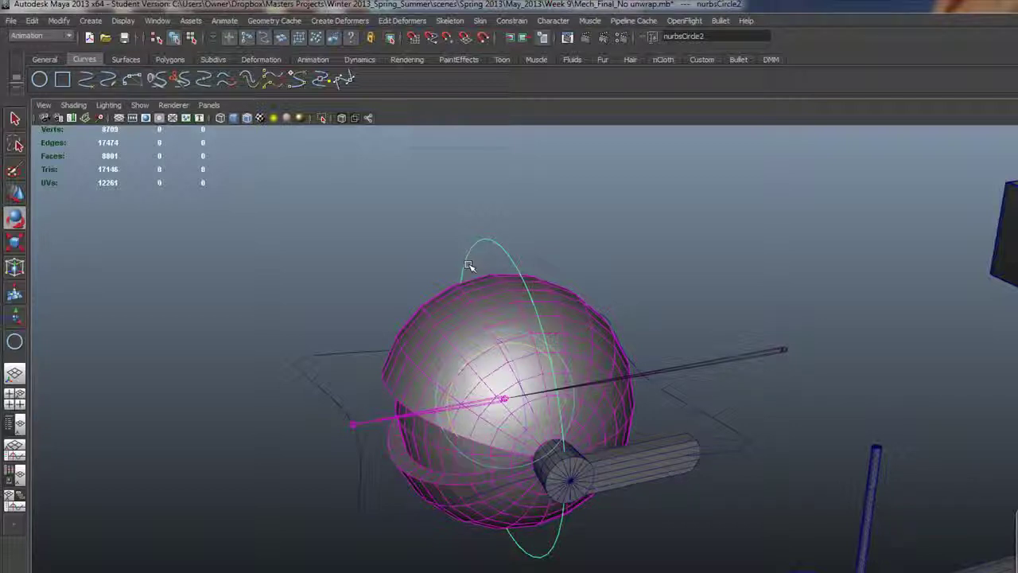
pyautogui.click(469, 266)
pyautogui.press('w')
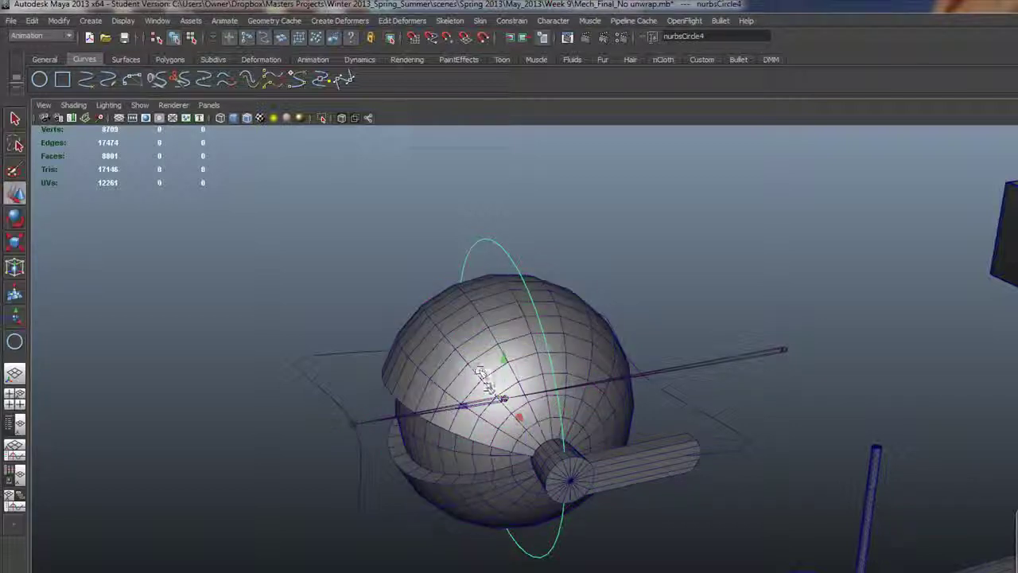
pyautogui.moveTo(467, 403); pyautogui.dragTo(493, 398)
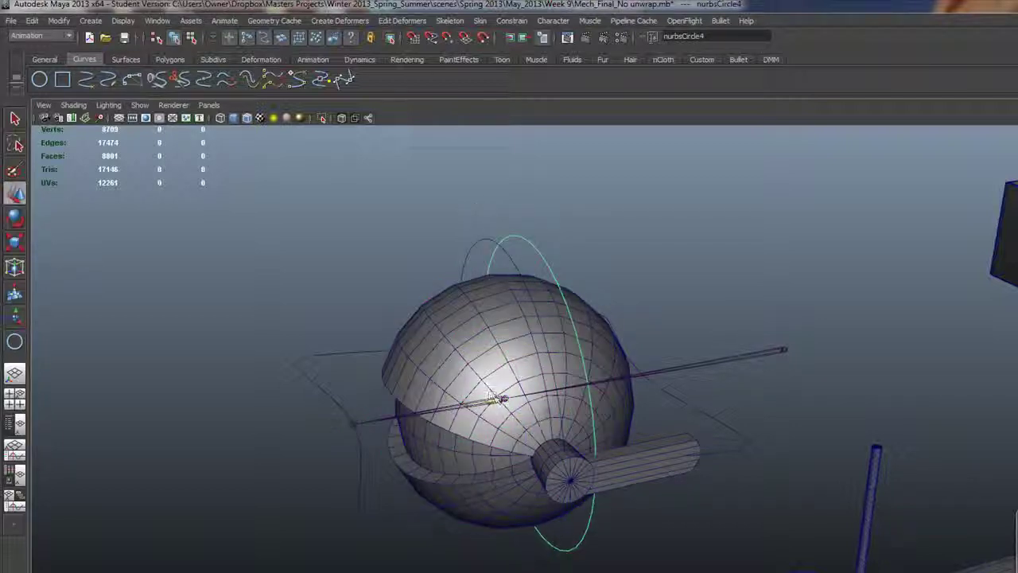
pyautogui.click(467, 256)
pyautogui.press('Delete')
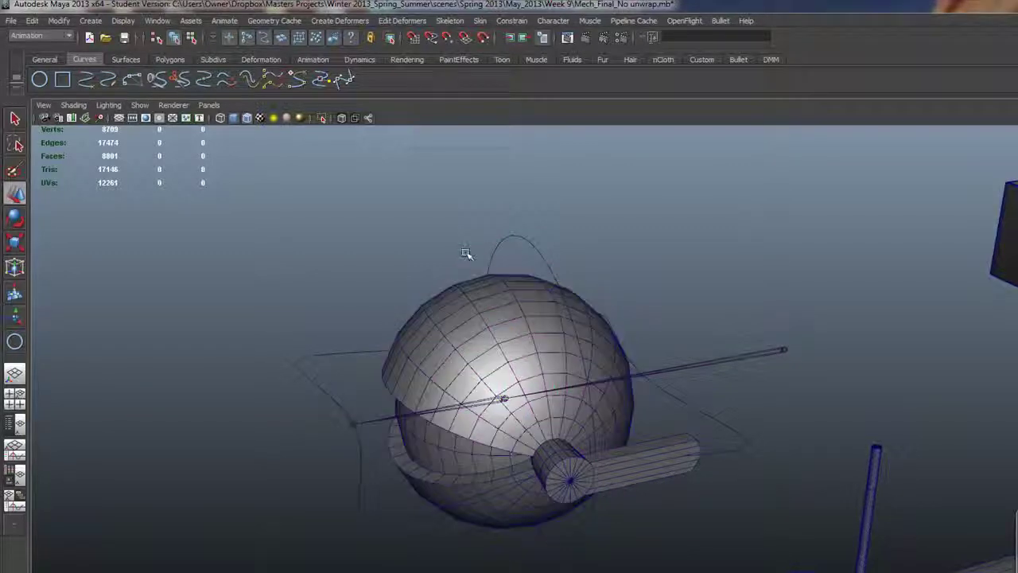
# - Move the duplicate circle away from the ball, out past the root joint
pyautogui.click(513, 248)
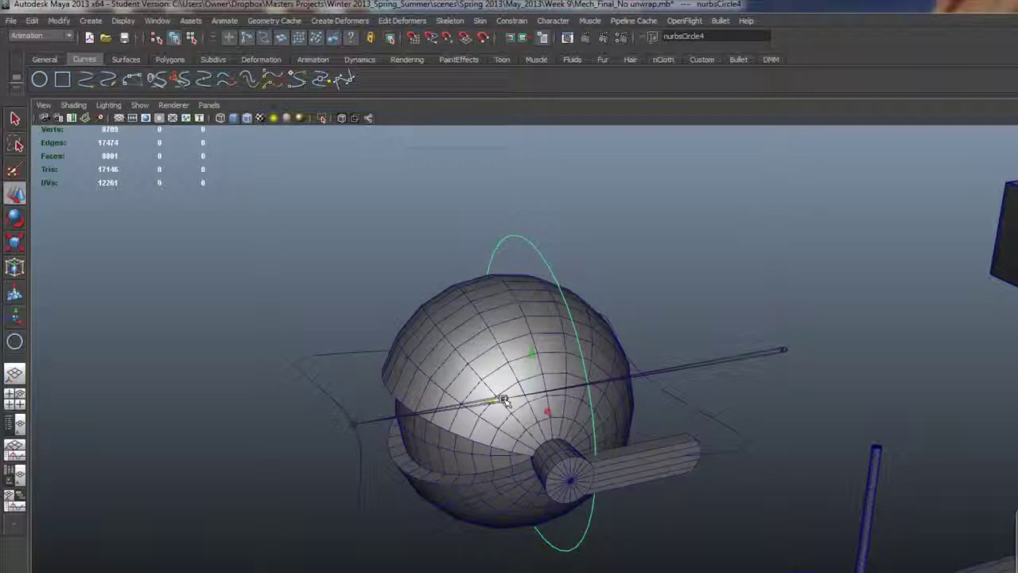
pyautogui.moveTo(494, 398); pyautogui.dragTo(857, 295)
pyautogui.keyDown('alt'); pyautogui.moveTo(581, 417); pyautogui.dragTo(443, 384); pyautogui.keyUp('alt')
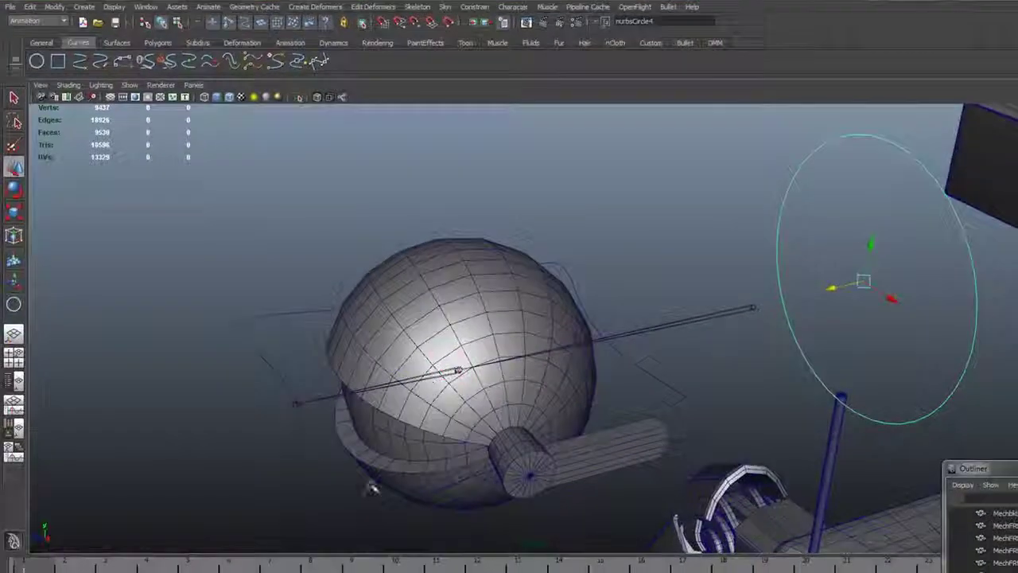
# - Parent the root joint under the four-cornered control curve and ready the curve for rotation
pyautogui.moveTo(355, 501)
pyautogui.mouseDown()
pyautogui.moveTo(304, 548)
pyautogui.moveTo(305, 452)
pyautogui.moveTo(295, 452)
pyautogui.moveTo(368, 429)
pyautogui.mouseUp()
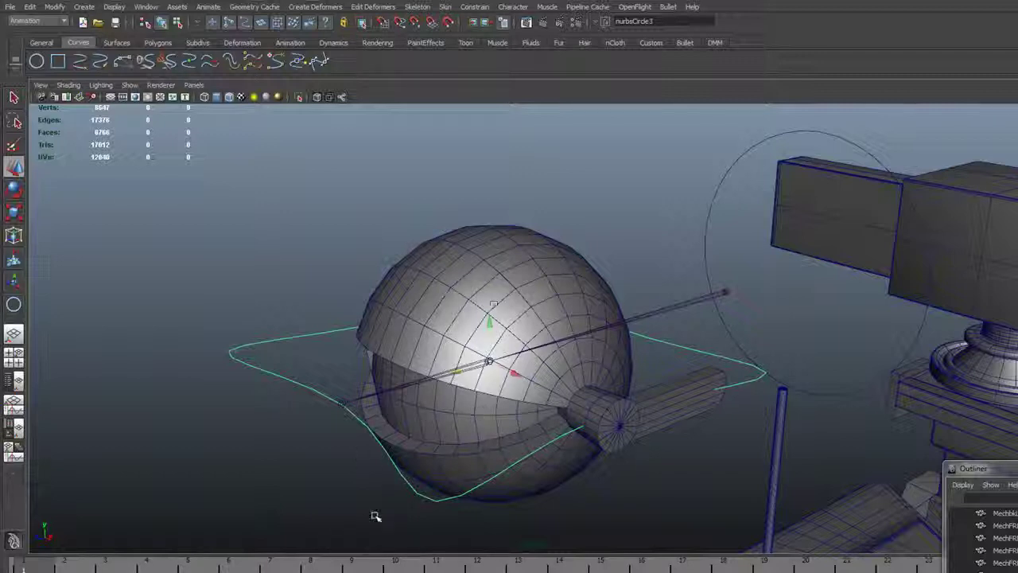
pyautogui.keyDown('alt'); pyautogui.moveTo(554, 406); pyautogui.dragTo(533, 401); pyautogui.keyUp('alt')
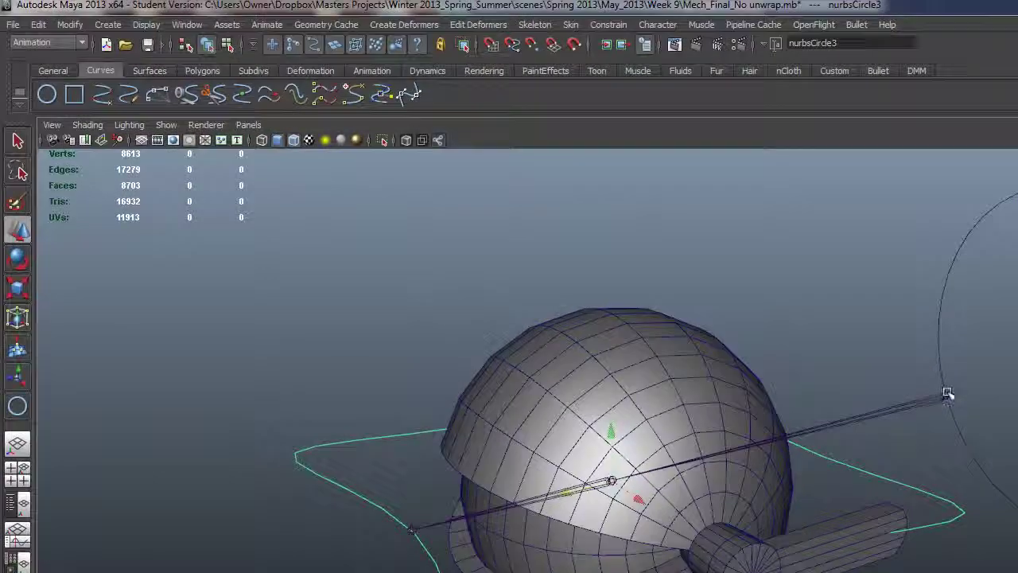
pyautogui.click(948, 393)
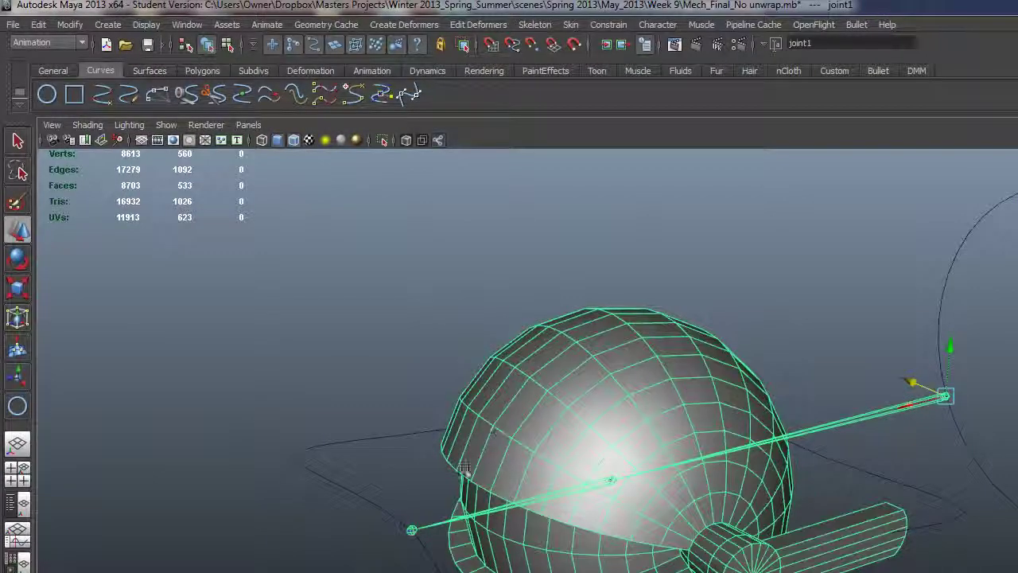
pyautogui.click(362, 493)
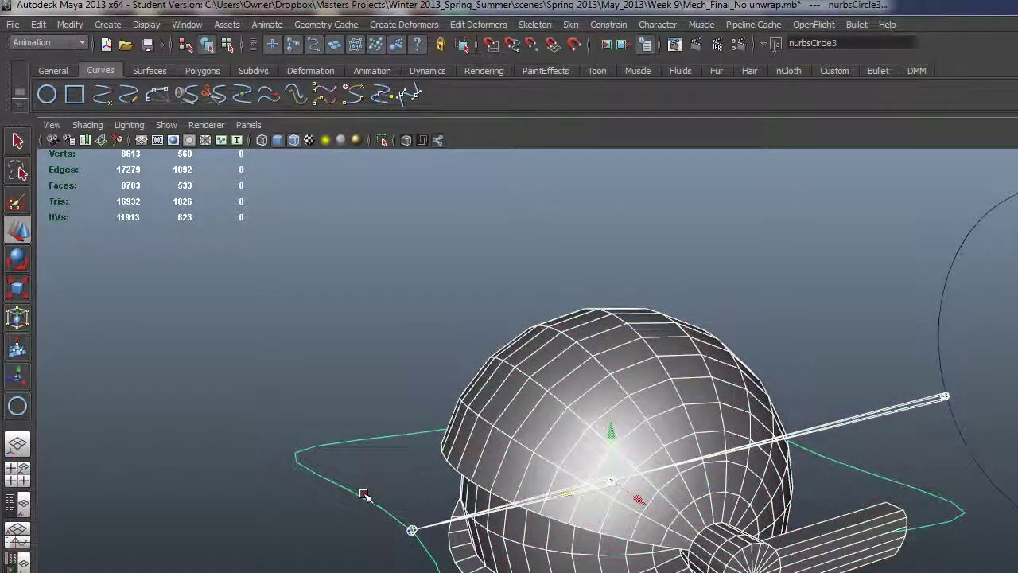
pyautogui.press('p')
pyautogui.click(365, 493)
pyautogui.click(17, 258)
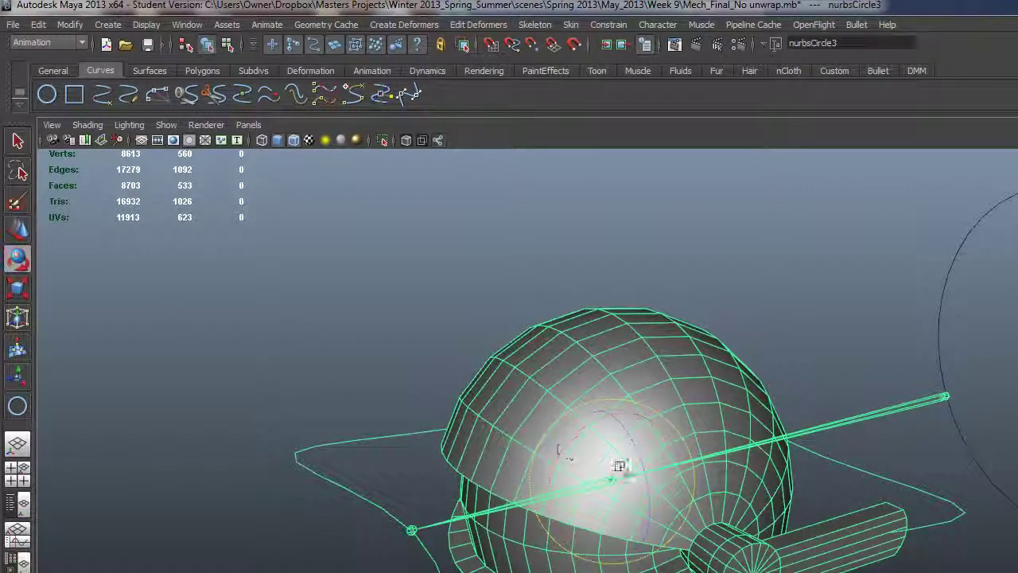
# - Test-rotate the four-cornered control curve and the ball's middle joint, and select the curve and joints in turn to check what each controls
pyautogui.moveTo(636, 452)
pyautogui.mouseDown()
pyautogui.moveTo(629, 419)
pyautogui.moveTo(657, 501)
pyautogui.moveTo(647, 409)
pyautogui.moveTo(644, 482)
pyautogui.moveTo(671, 470)
pyautogui.moveTo(661, 423)
pyautogui.moveTo(672, 485)
pyautogui.mouseUp()
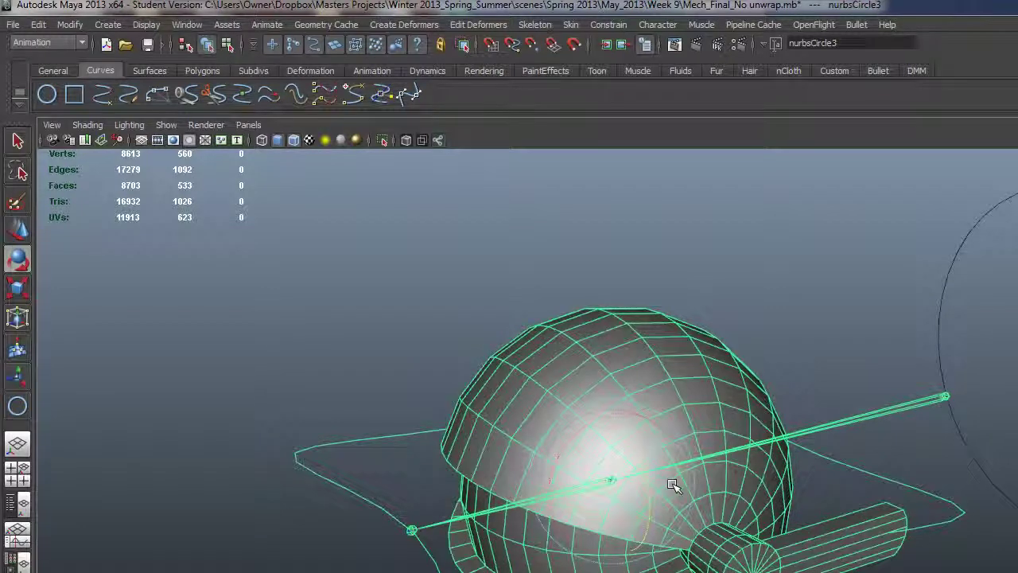
pyautogui.click(609, 481)
pyautogui.click(470, 245)
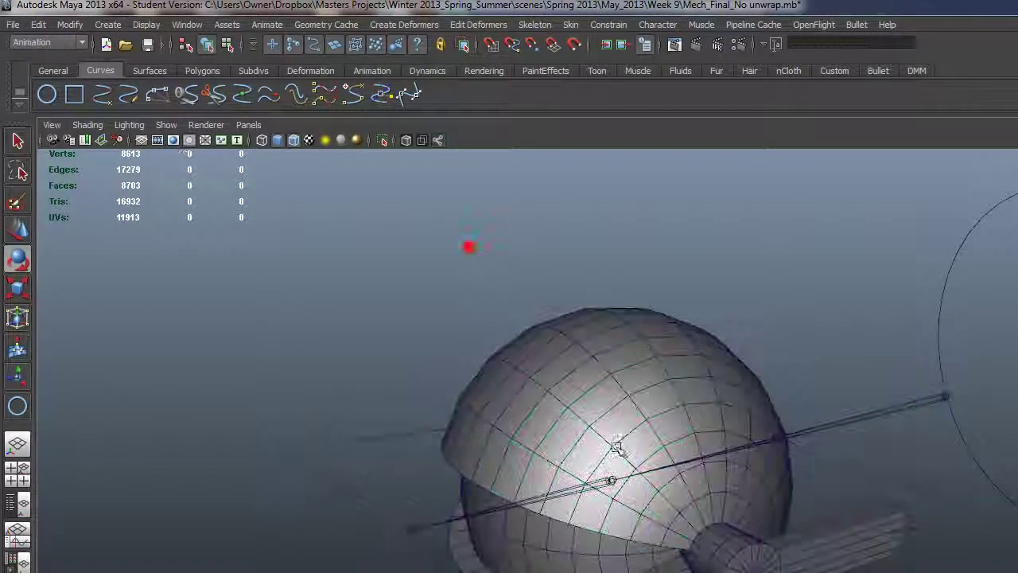
pyautogui.click(612, 480)
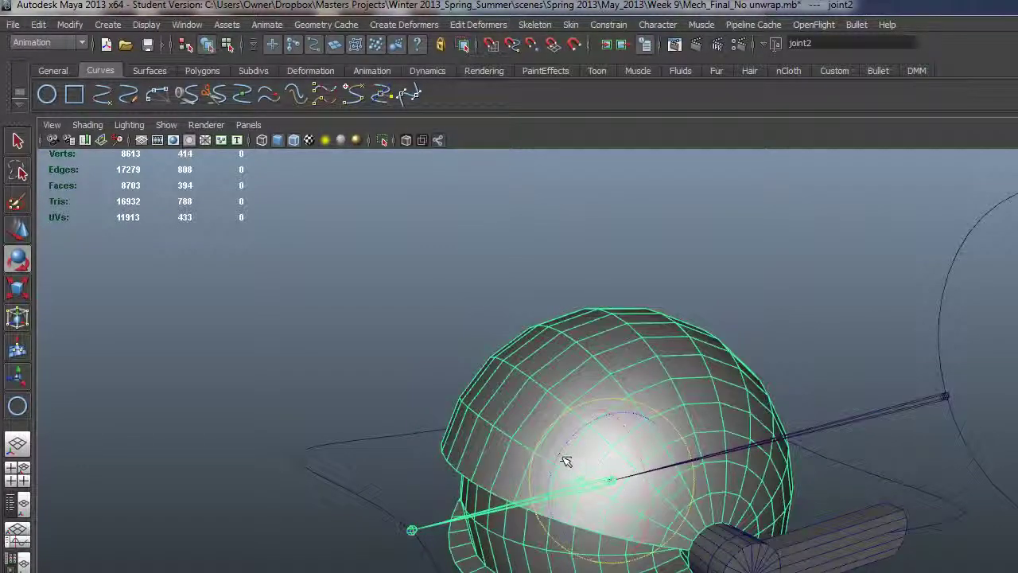
pyautogui.moveTo(566, 496); pyautogui.dragTo(617, 525)
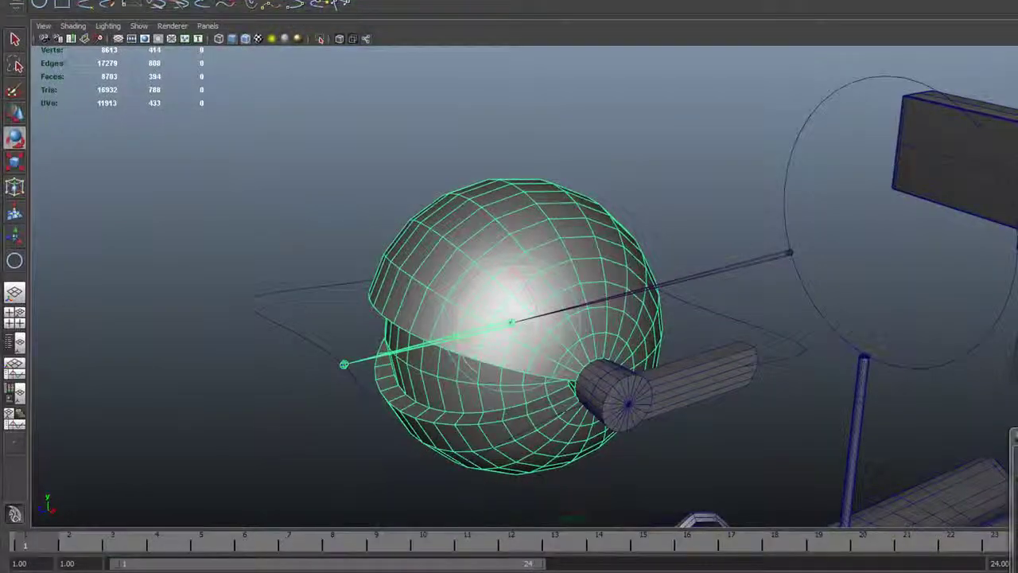
pyautogui.click(265, 307)
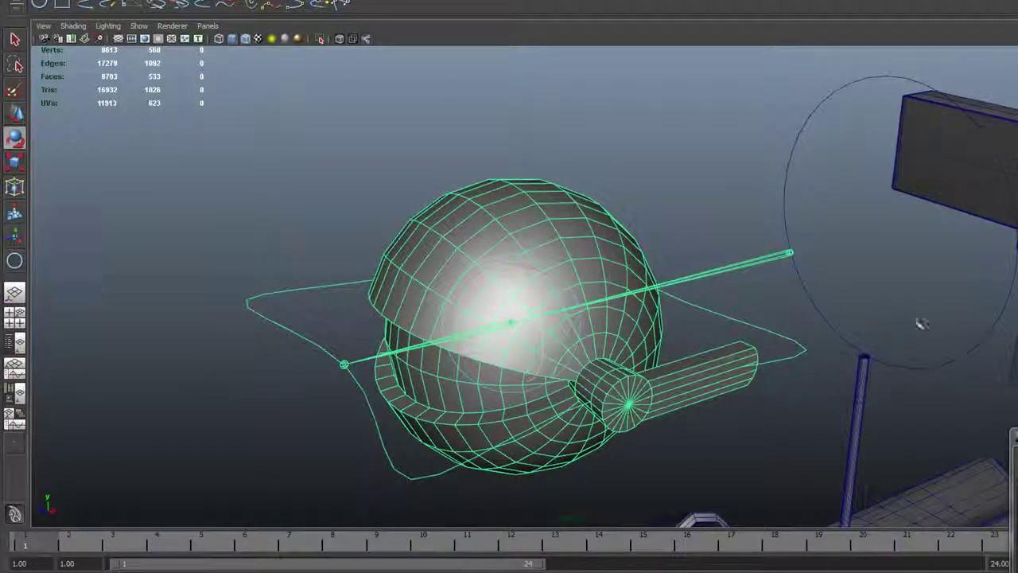
pyautogui.click(789, 253)
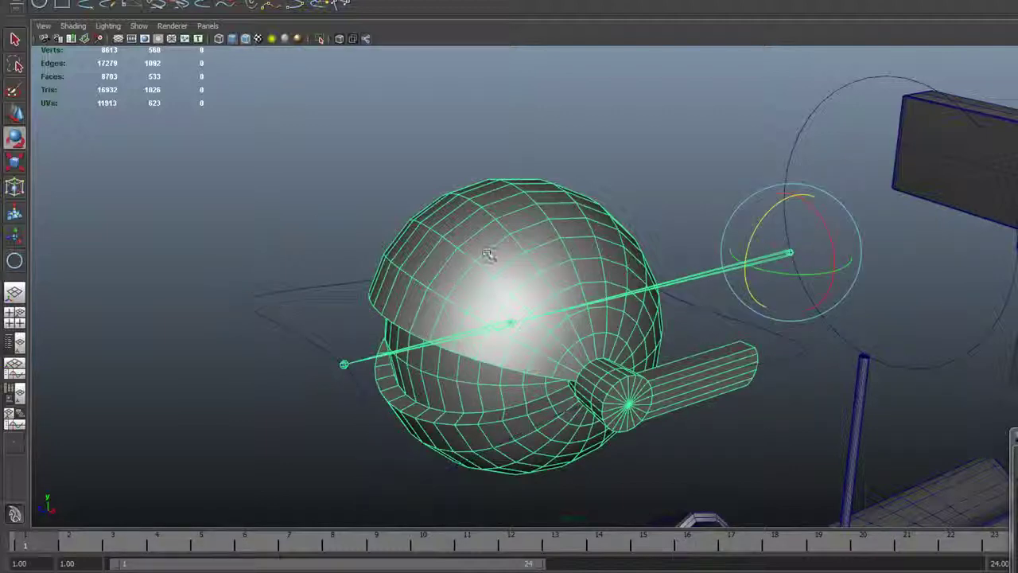
pyautogui.click(509, 323)
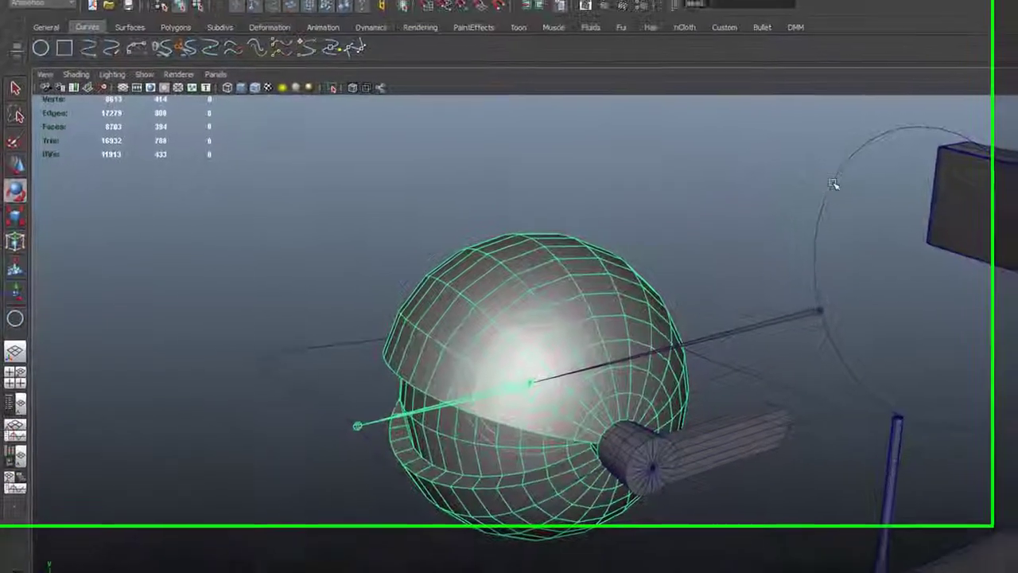
# - Snap the vertical circle's center onto the ball's middle joint and freeze the circle's transformations
pyautogui.click(802, 131)
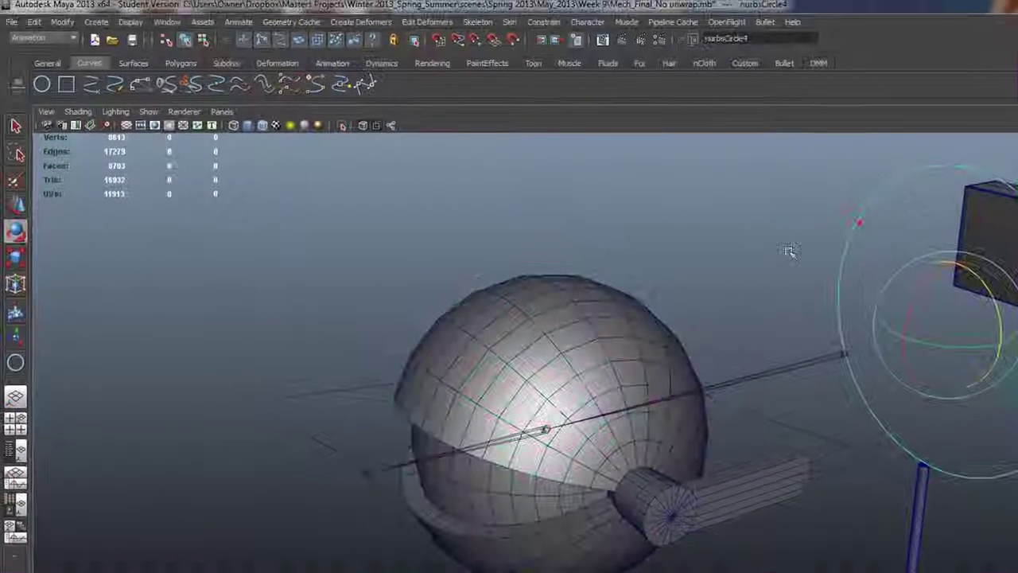
pyautogui.press('w')
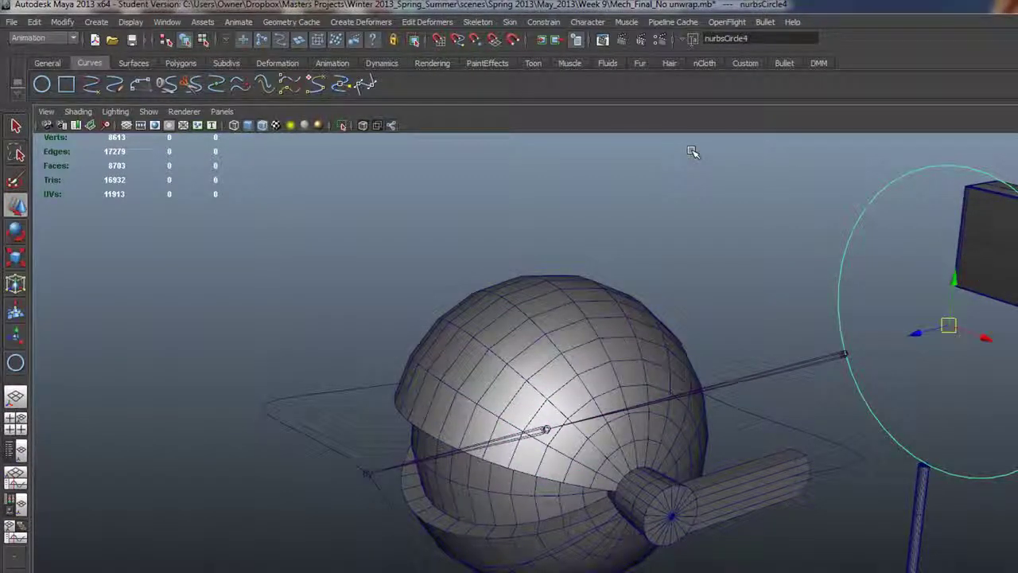
pyautogui.moveTo(954, 325); pyautogui.dragTo(547, 430)
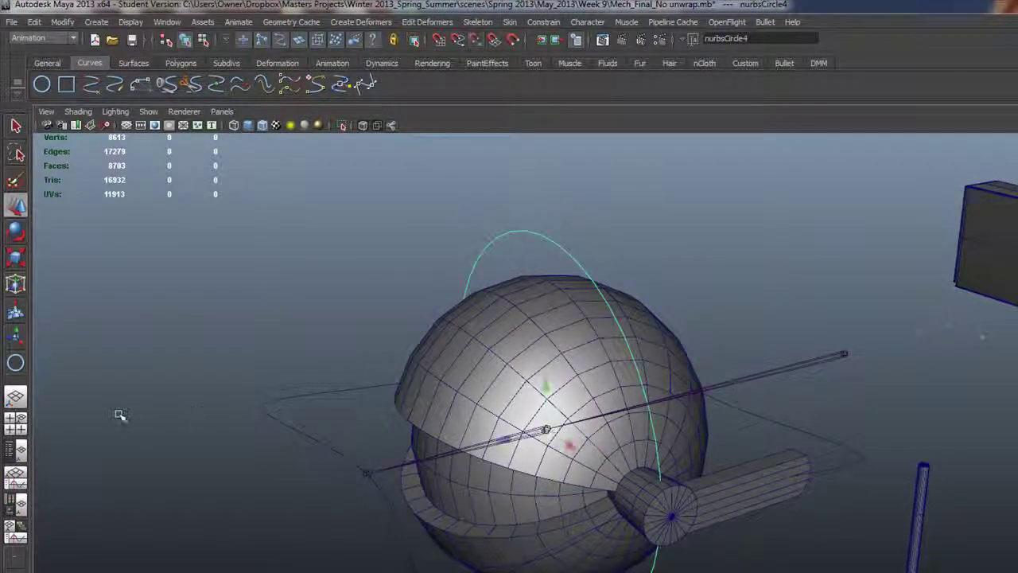
pyautogui.click(61, 22)
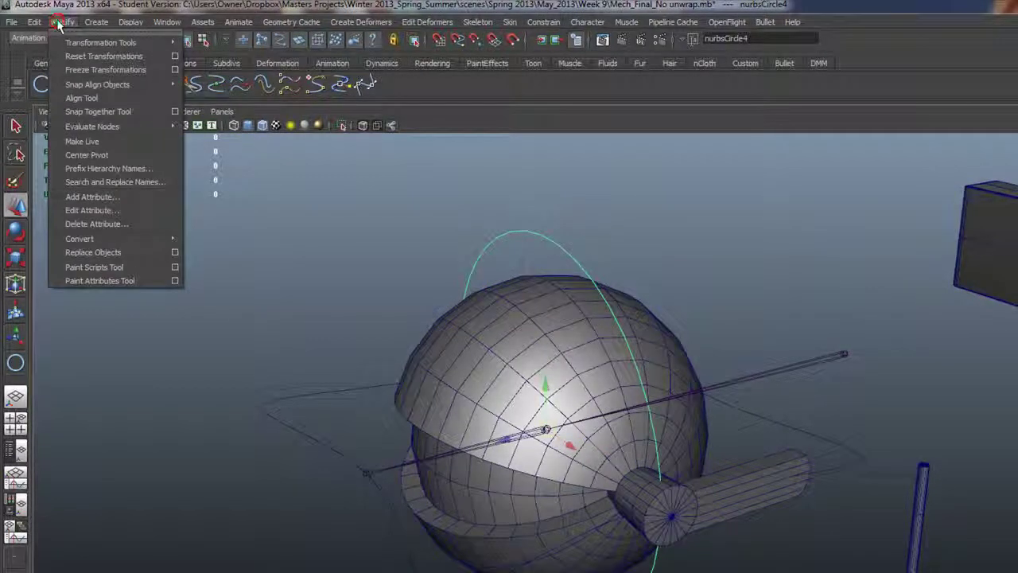
pyautogui.click(87, 71)
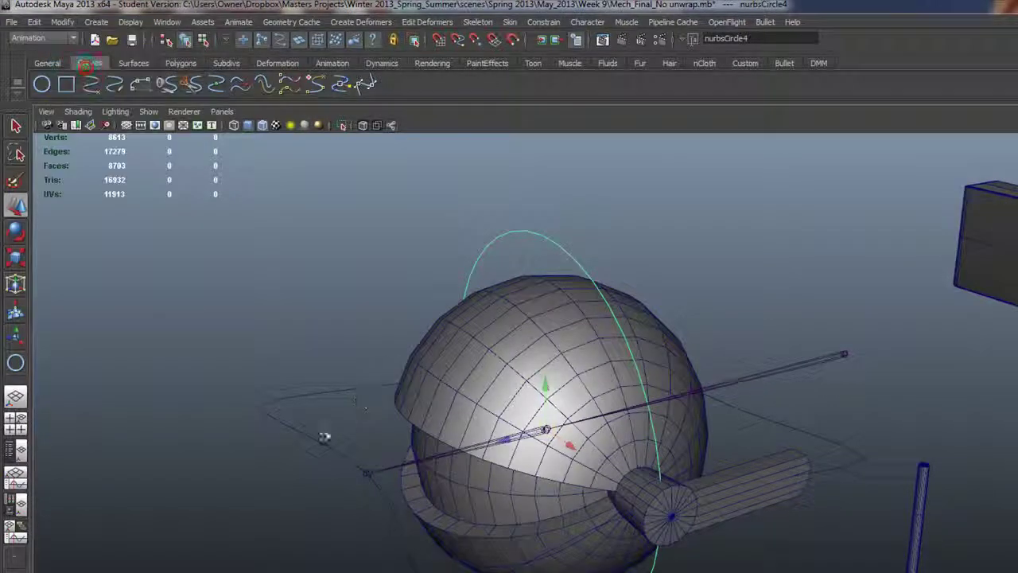
# - Try parenting the vertical circle under the four-cornered curve, test-rotate the curve, and undo the rotation and parenting
pyautogui.moveTo(325, 432); pyautogui.dragTo(281, 478)
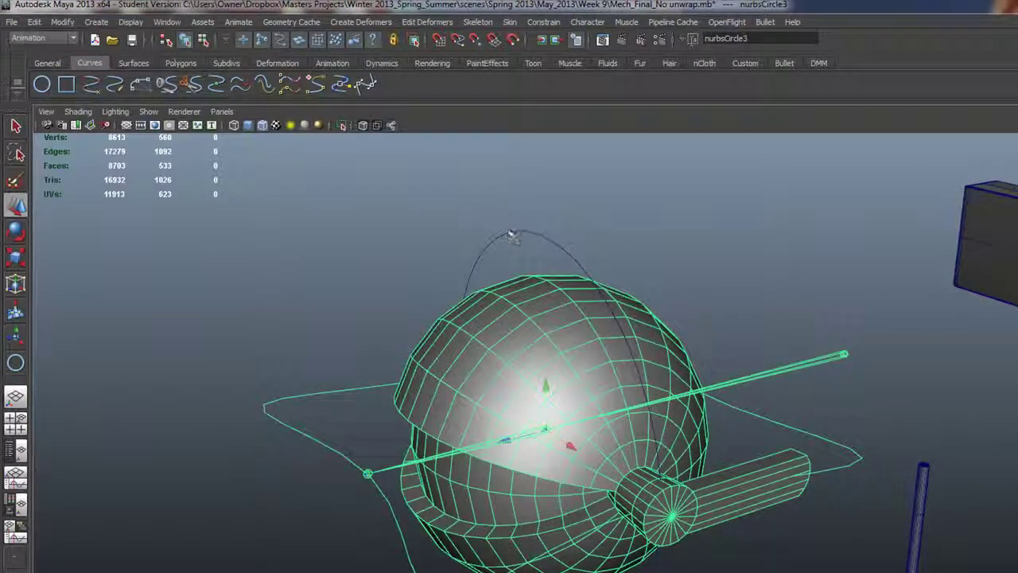
pyautogui.click(484, 253)
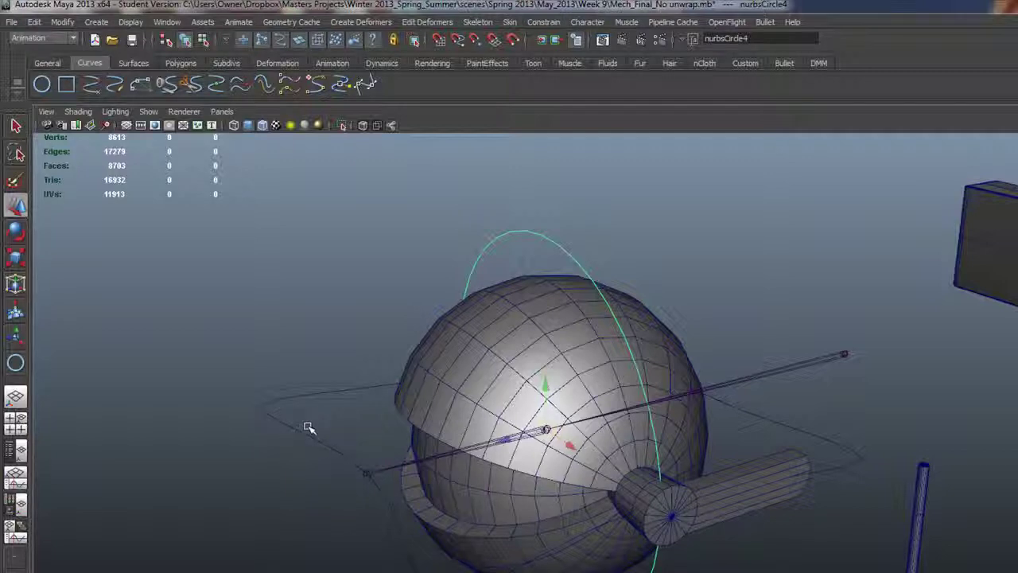
pyautogui.keyDown('shift'); pyautogui.moveTo(310, 425); pyautogui.dragTo(282, 469); pyautogui.keyUp('shift')
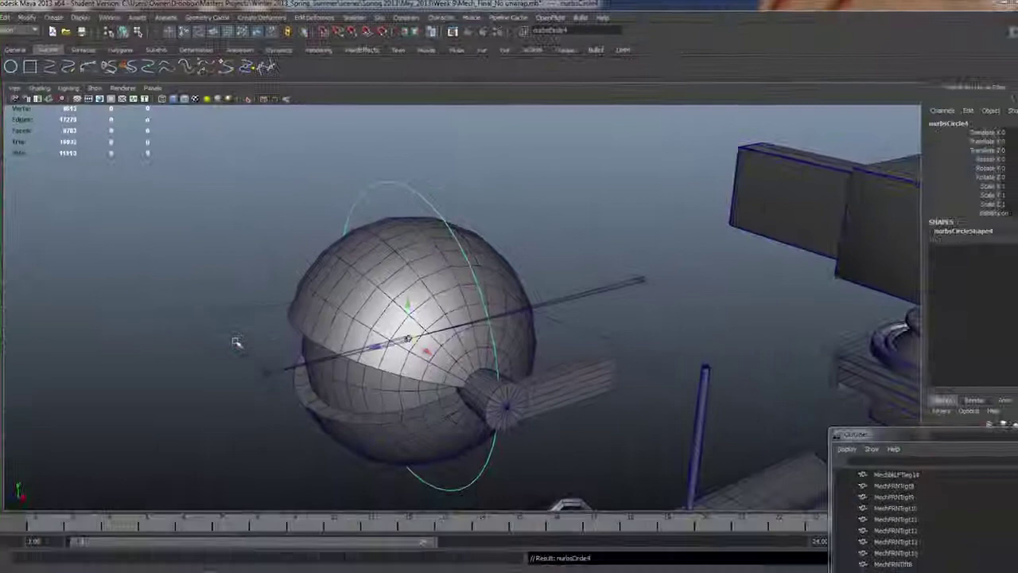
pyautogui.keyDown('shift'); pyautogui.click(286, 473); pyautogui.keyUp('shift')
pyautogui.click(228, 339)
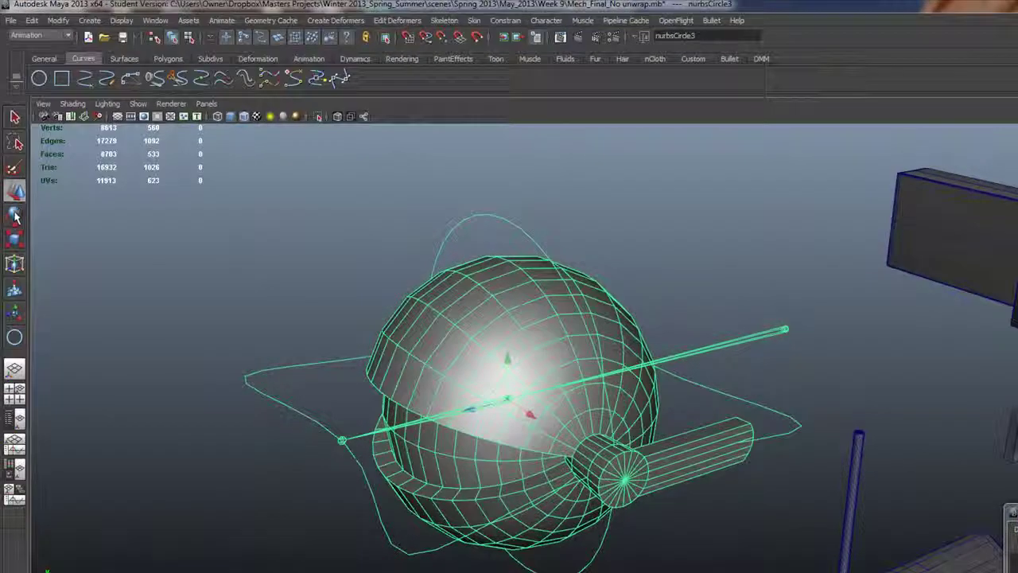
pyautogui.click(15, 215)
pyautogui.moveTo(527, 368); pyautogui.dragTo(516, 350)
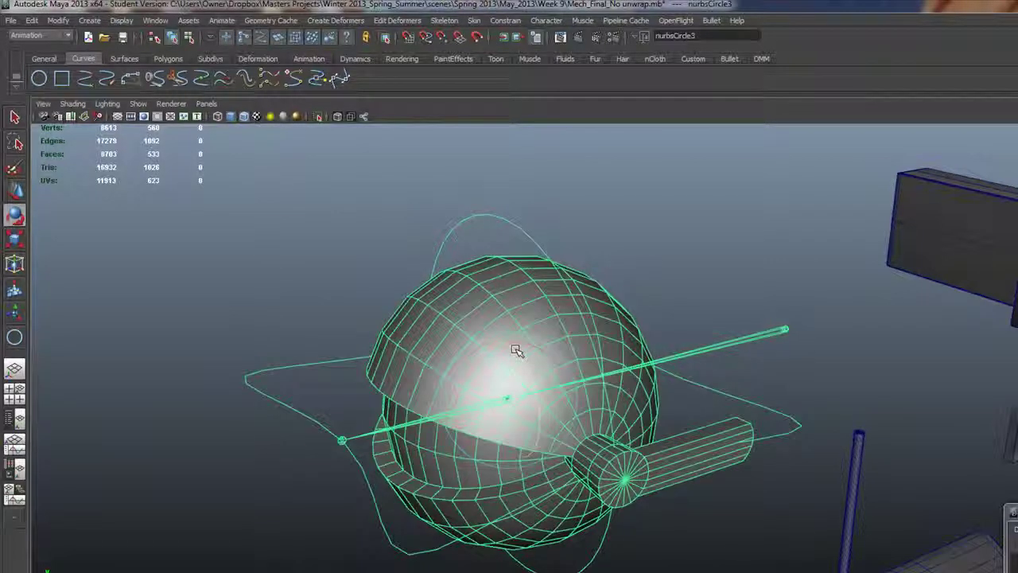
pyautogui.hotkey('ctrl', 'z')
pyautogui.hotkey('ctrl', 'z')
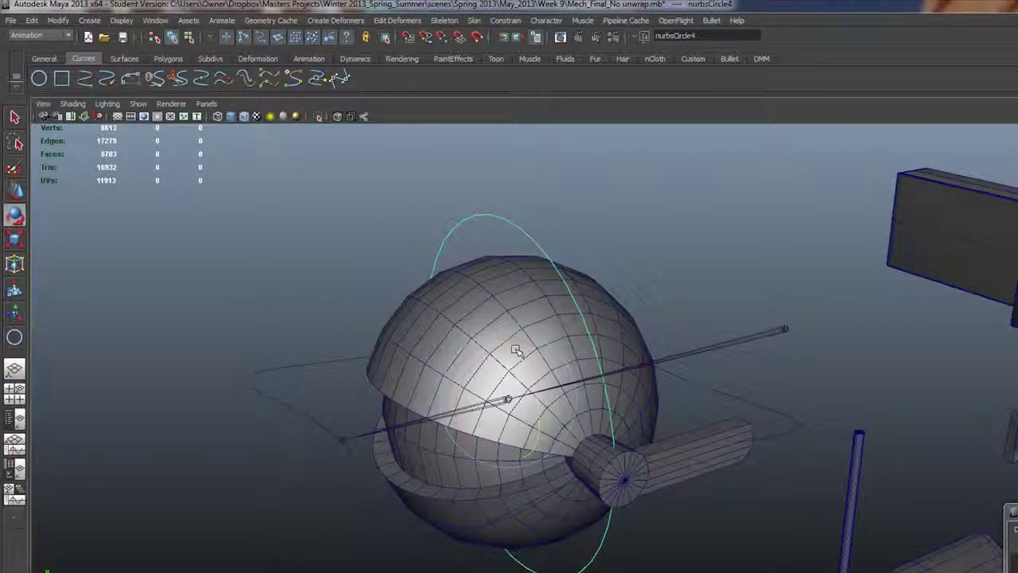
pyautogui.hotkey('ctrl', 'z')
pyautogui.hotkey('ctrl', 'z')
# - Nudge the vertical circle about -0.009 in Z in the side view to align it with the middle joint, and freeze its transformations
pyautogui.press('space')
pyautogui.press('space')
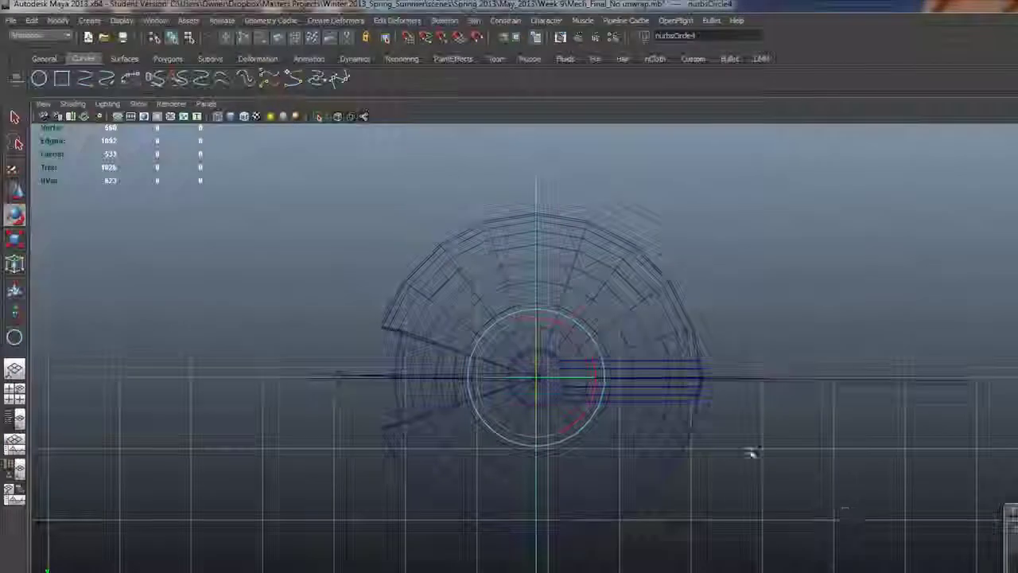
pyautogui.scroll(10, 409, 318)
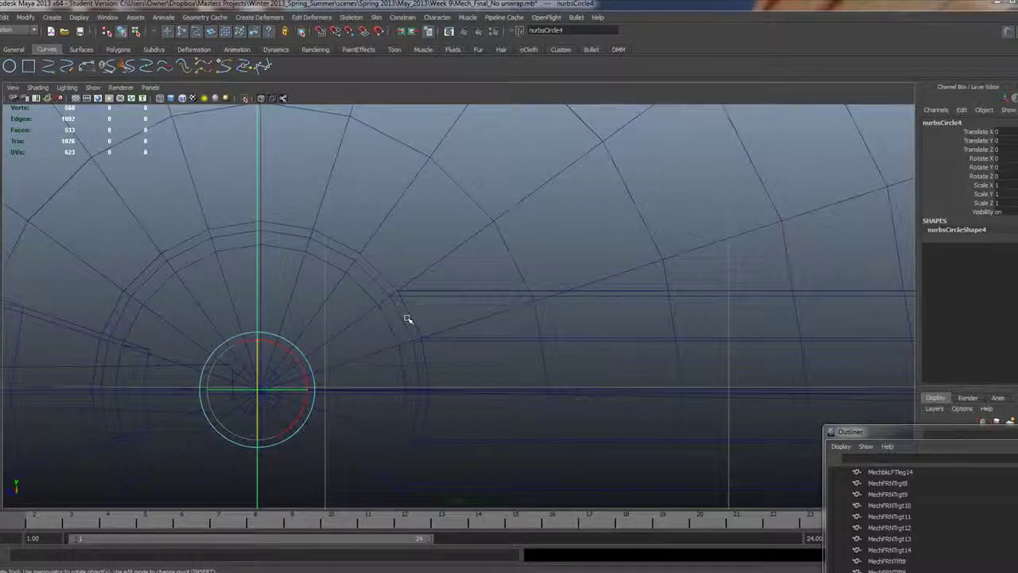
pyautogui.scroll(5, 407, 319)
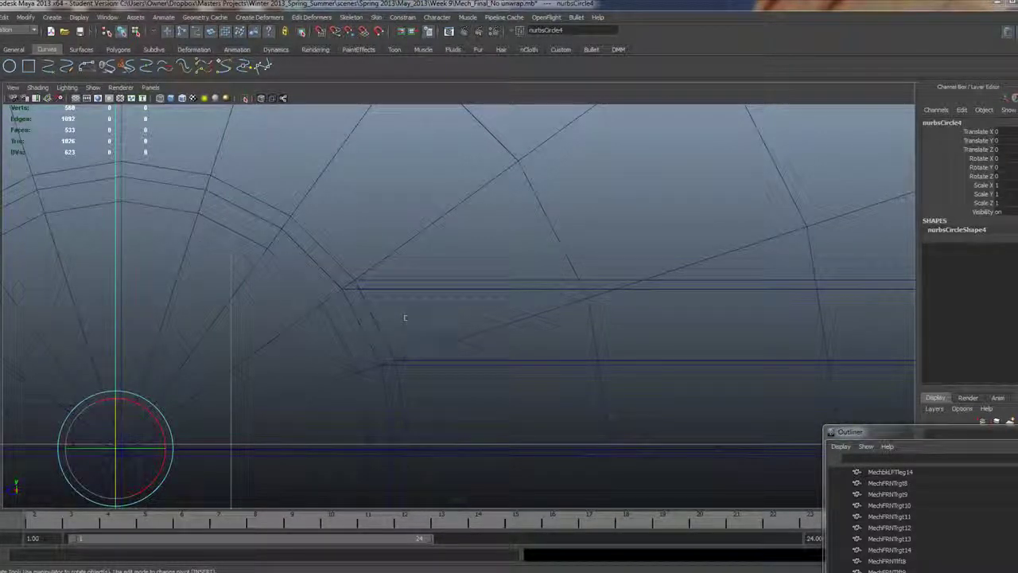
pyautogui.press('w')
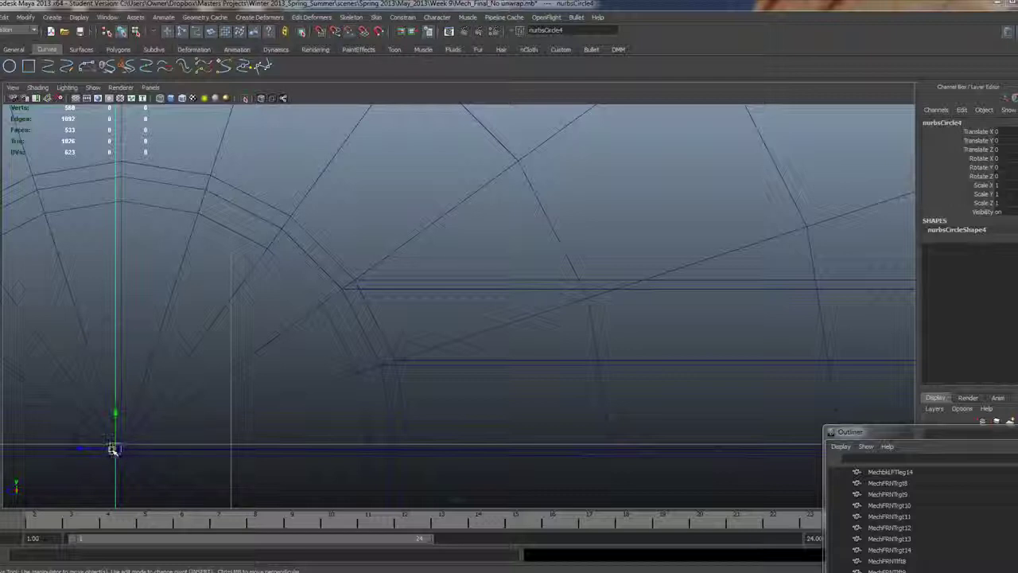
pyautogui.moveTo(80, 446); pyautogui.dragTo(84, 448)
pyautogui.press('space')
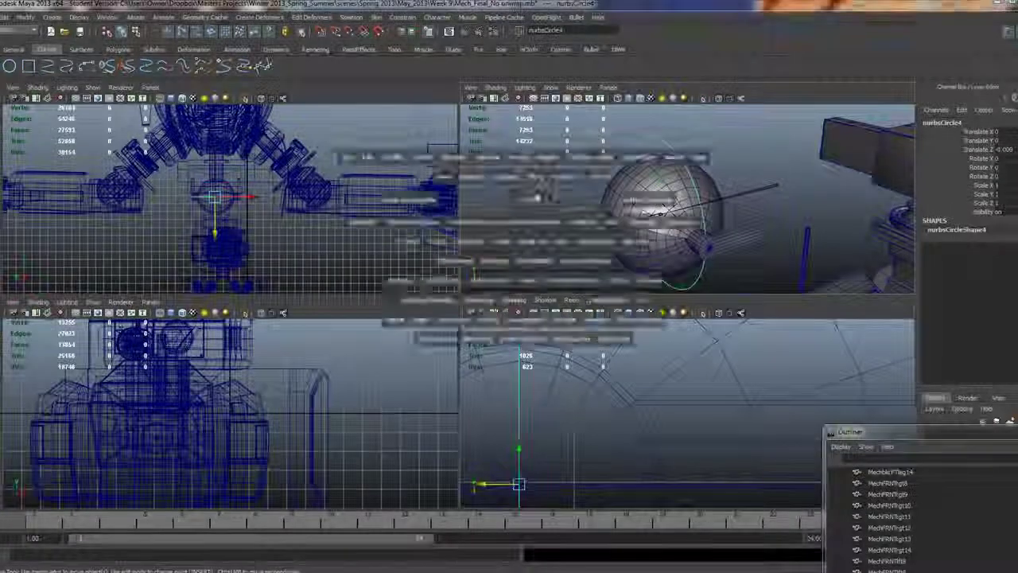
pyautogui.press('space')
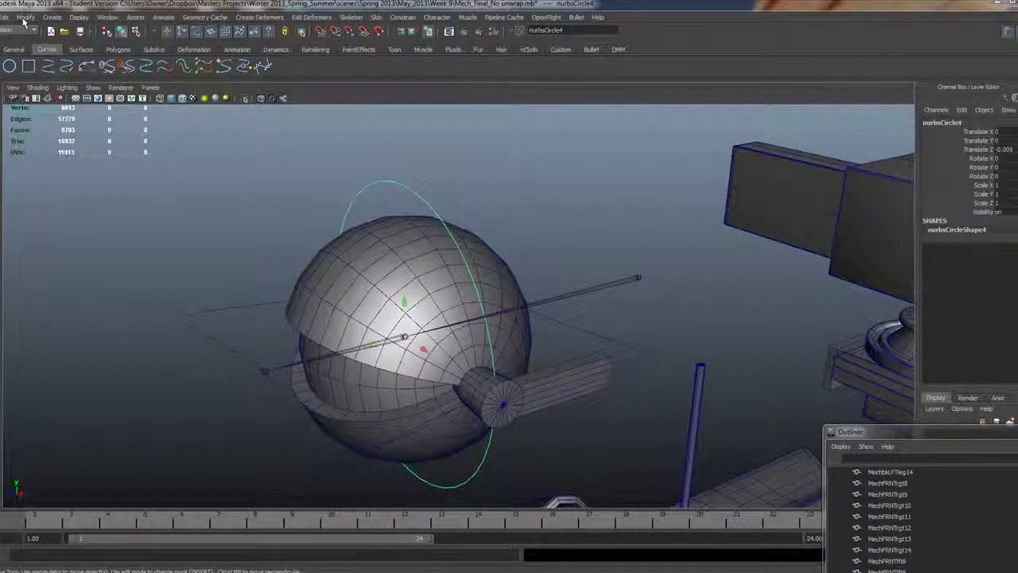
pyautogui.click(24, 17)
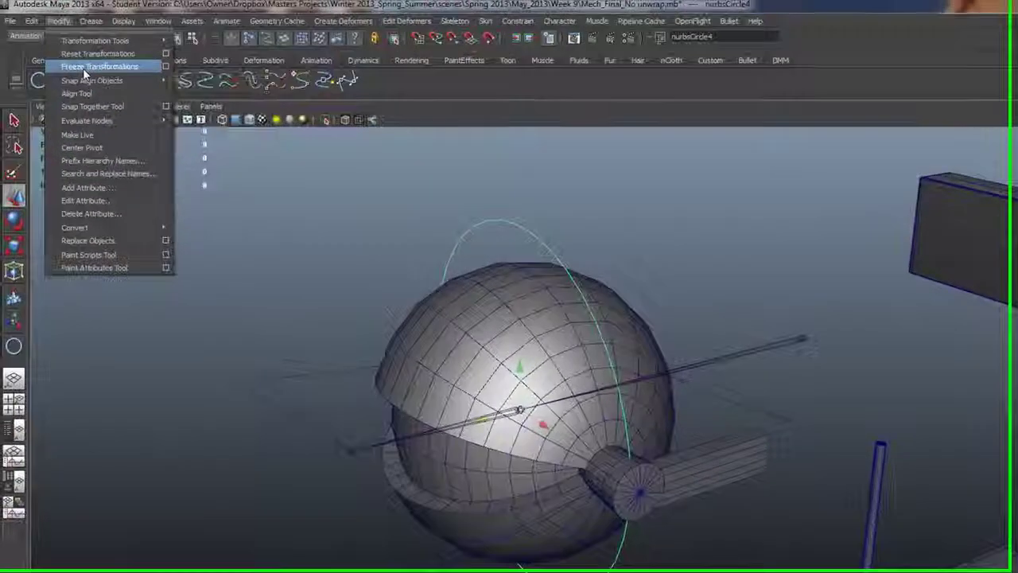
pyautogui.click(84, 70)
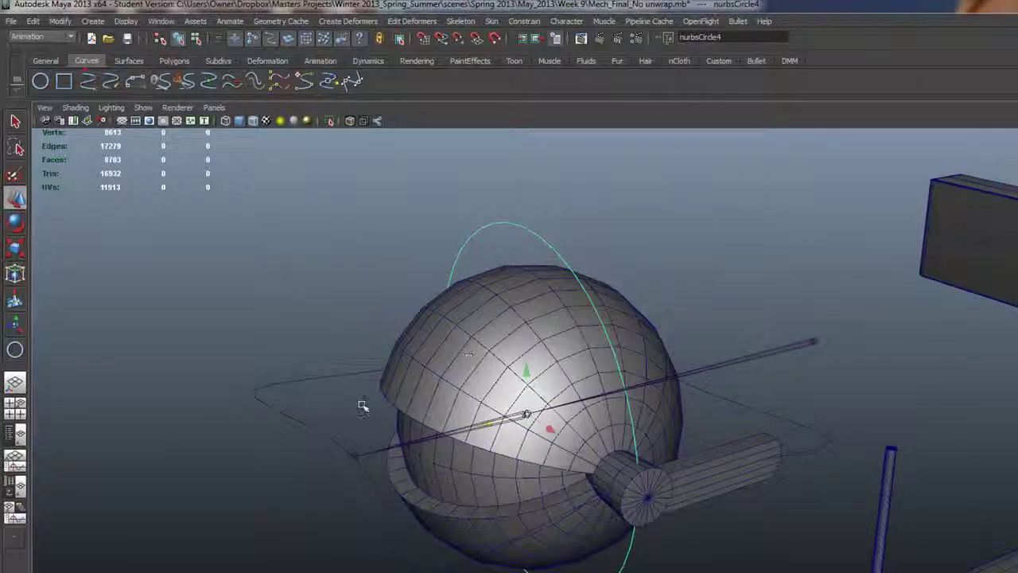
# - Parent the vertical circle under the four-cornered curve and parent-constrain the ball's middle joint to the circle with Maintain offset enabled
pyautogui.moveTo(316, 405); pyautogui.dragTo(259, 452)
pyautogui.press('p')
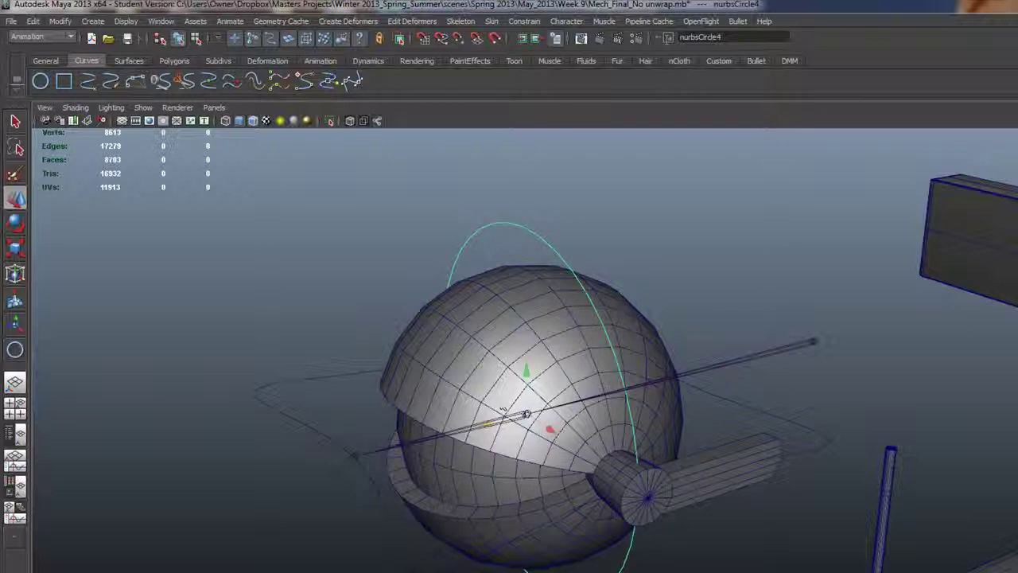
pyautogui.press('q')
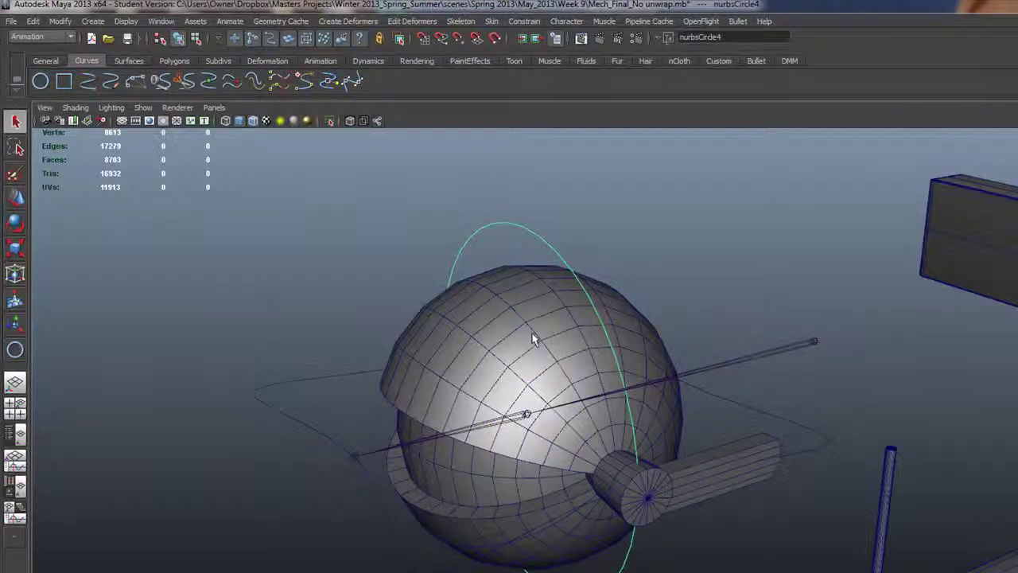
pyautogui.keyDown('shift'); pyautogui.click(527, 415); pyautogui.keyUp('shift')
pyautogui.click(525, 20)
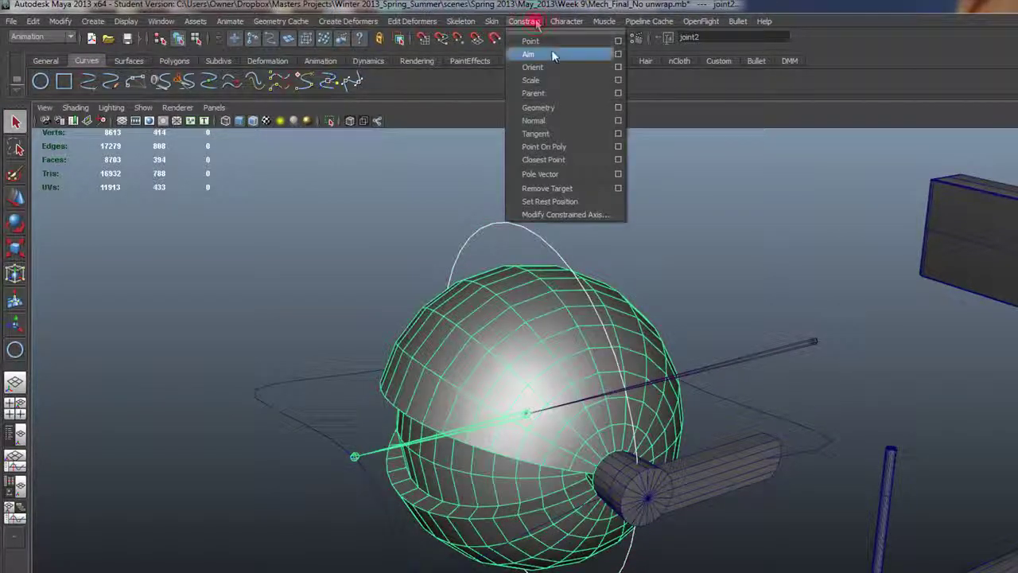
pyautogui.click(618, 93)
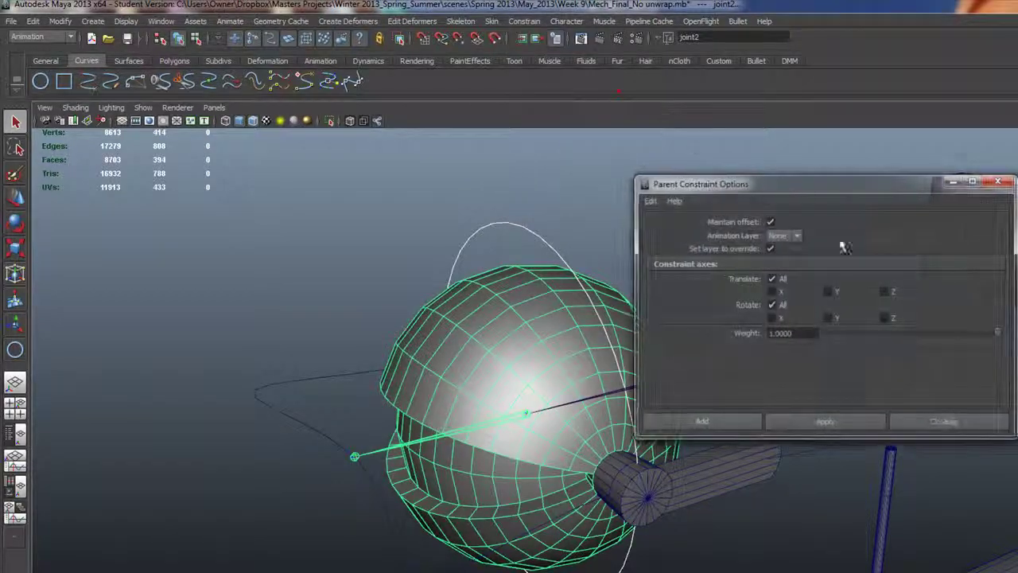
pyautogui.click(712, 423)
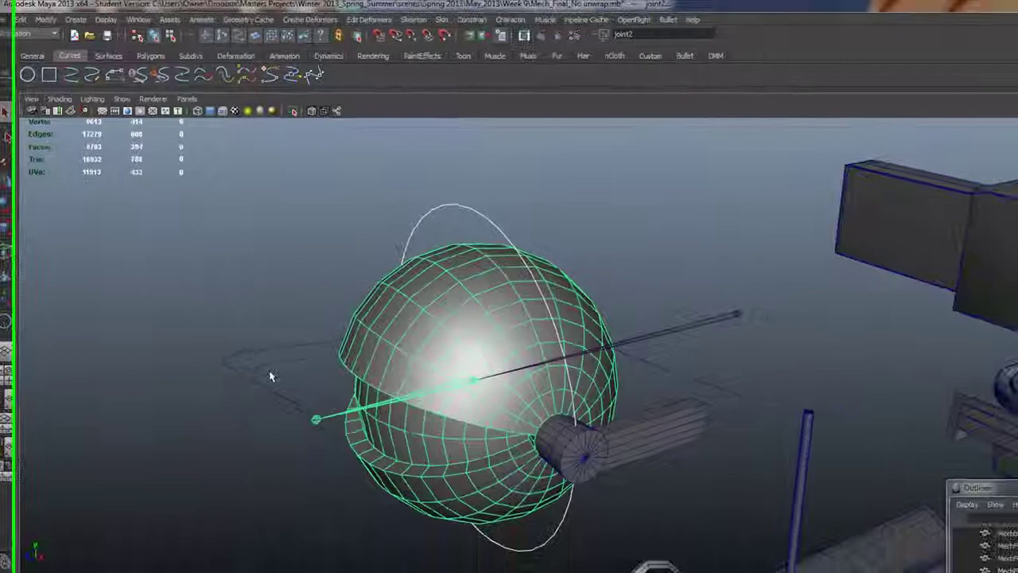
# - Test-rotate the four-cornered curve and the vertical circle to check that each drives the ball joint
pyautogui.click(258, 382)
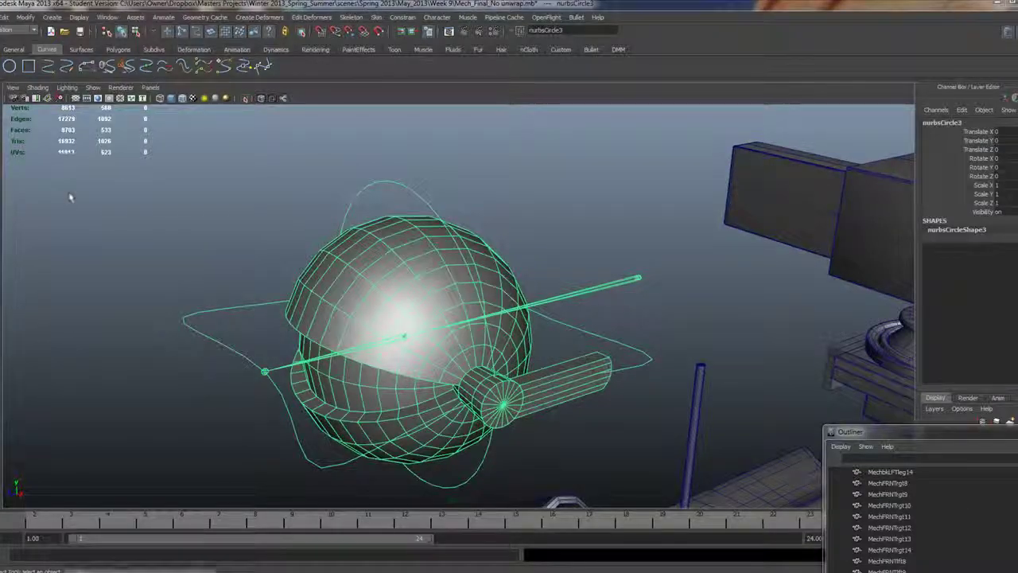
pyautogui.press('e')
pyautogui.moveTo(418, 310)
pyautogui.mouseDown()
pyautogui.moveTo(411, 302)
pyautogui.moveTo(434, 334)
pyautogui.moveTo(424, 291)
pyautogui.moveTo(430, 315)
pyautogui.mouseUp()
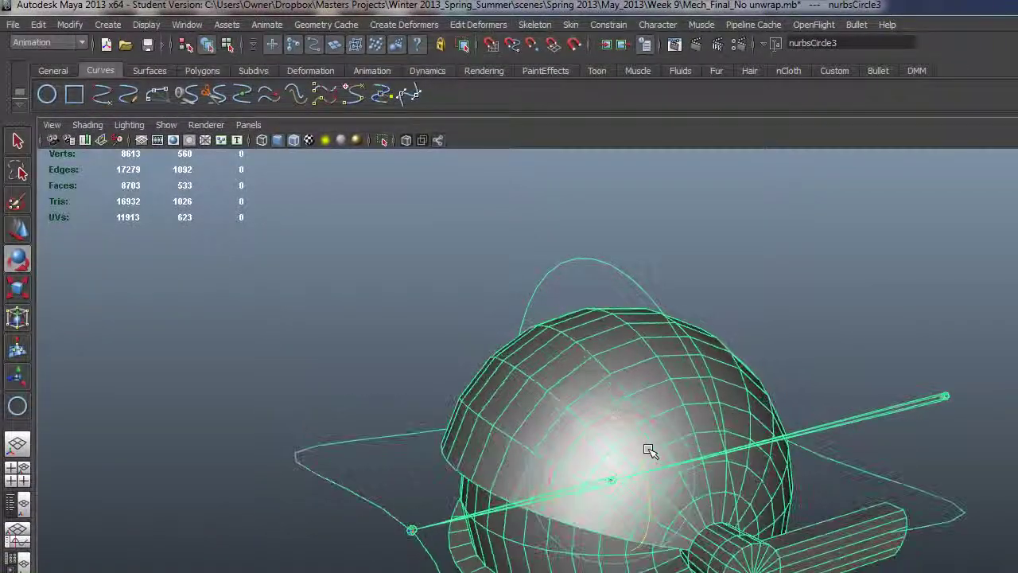
pyautogui.click(609, 264)
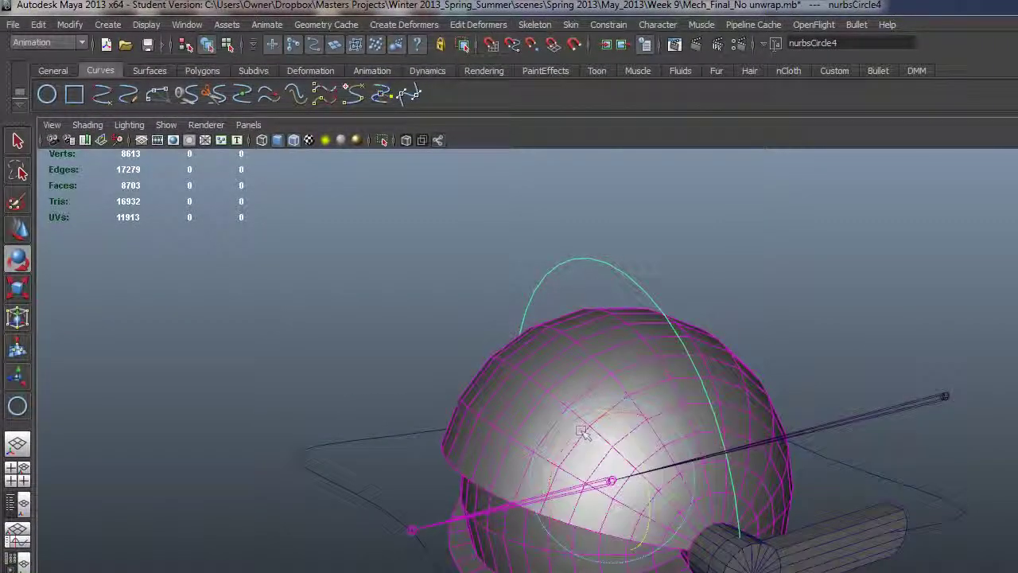
pyautogui.moveTo(581, 430); pyautogui.dragTo(634, 500)
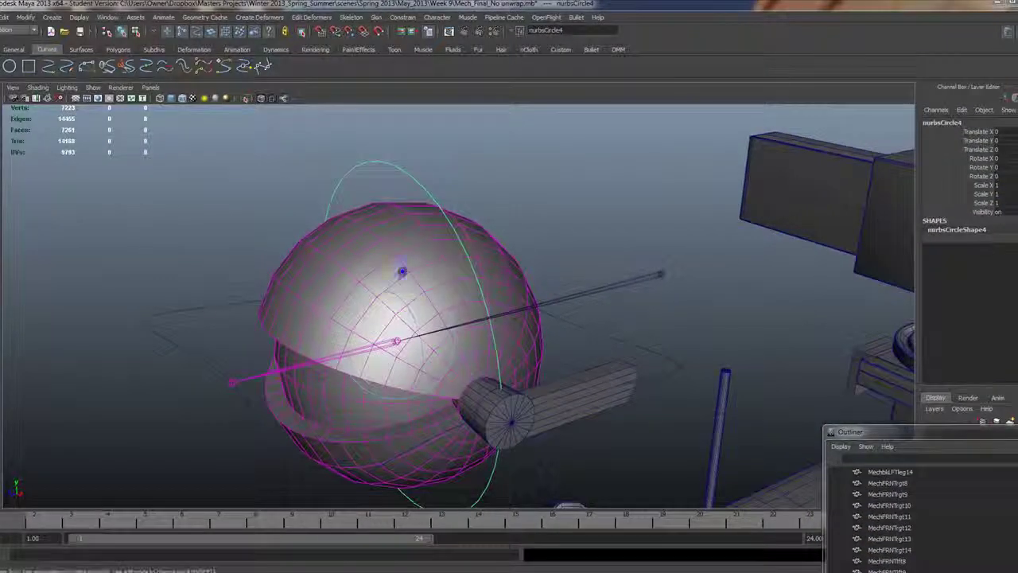
# - Select the four-cornered curve and the vertical circle in turn to examine which ball joint parts each one controls
pyautogui.click(137, 394)
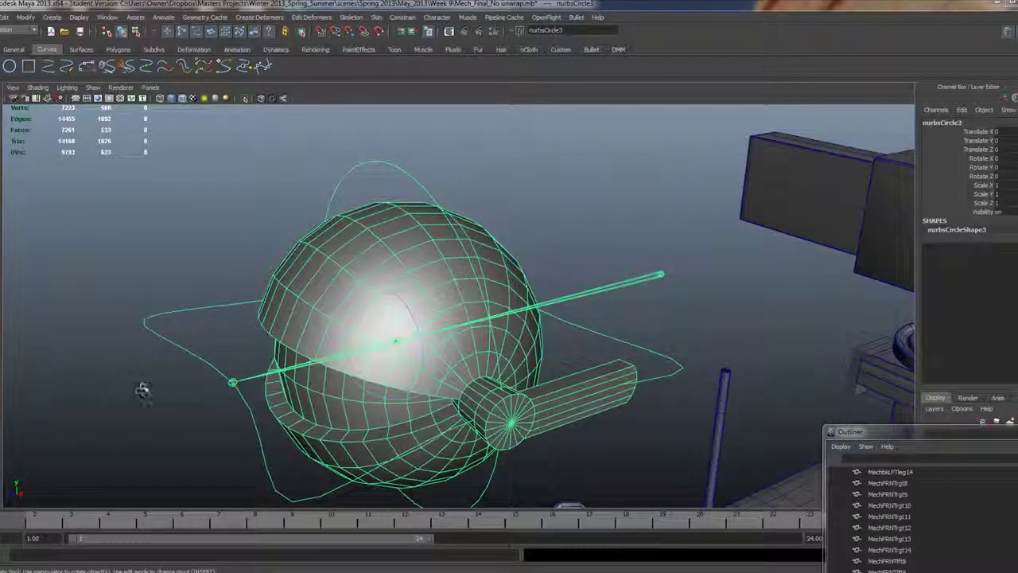
pyautogui.click(385, 181)
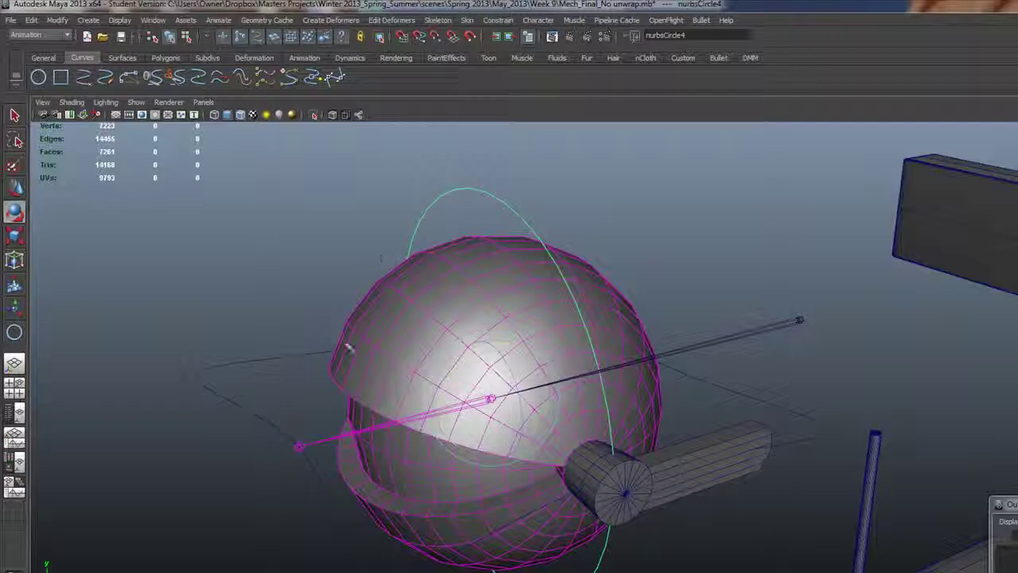
pyautogui.click(517, 273)
pyautogui.click(467, 183)
pyautogui.keyDown('alt'); pyautogui.moveTo(427, 222); pyautogui.dragTo(652, 363); pyautogui.keyUp('alt')
pyautogui.scroll(2, 505, 362)
# - Try tilting the ball joint with the four-cornered curve and turning its inner shell with the vertical circle, and undo both rotations
pyautogui.click(350, 387)
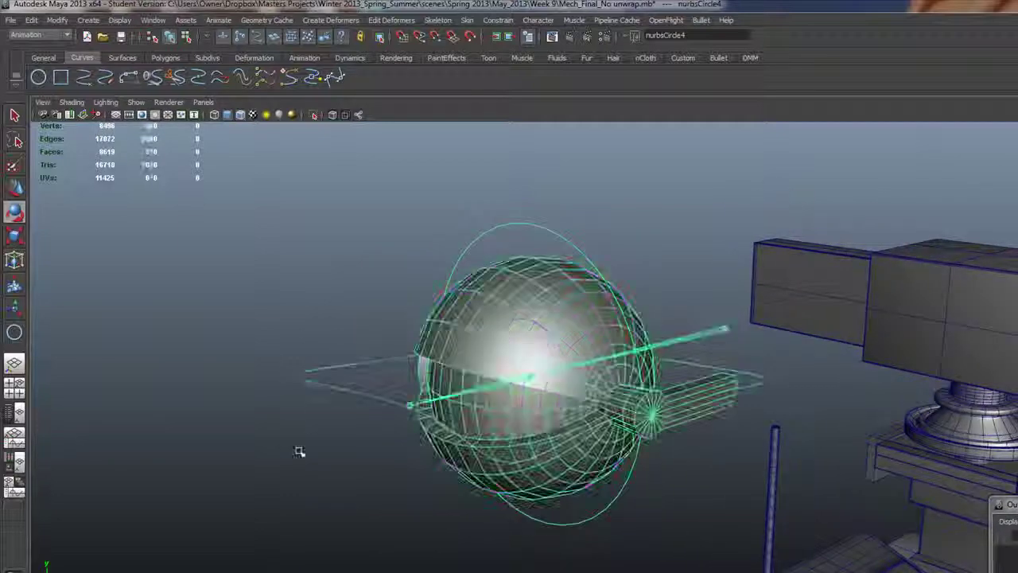
pyautogui.moveTo(559, 349); pyautogui.dragTo(538, 323)
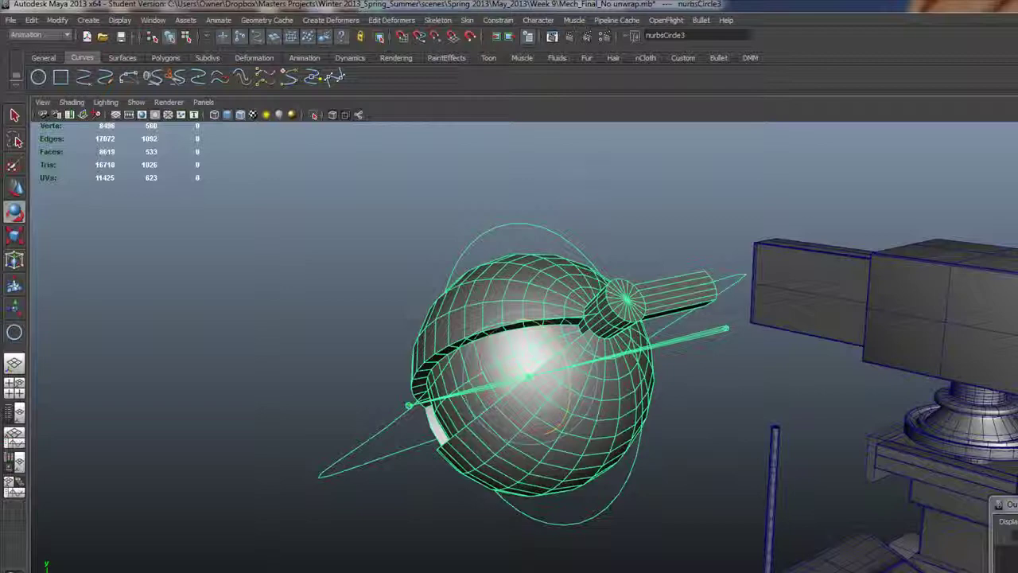
pyautogui.click(488, 241)
pyautogui.moveTo(471, 356)
pyautogui.mouseDown()
pyautogui.moveTo(483, 389)
pyautogui.moveTo(461, 355)
pyautogui.moveTo(481, 395)
pyautogui.moveTo(467, 373)
pyautogui.mouseUp()
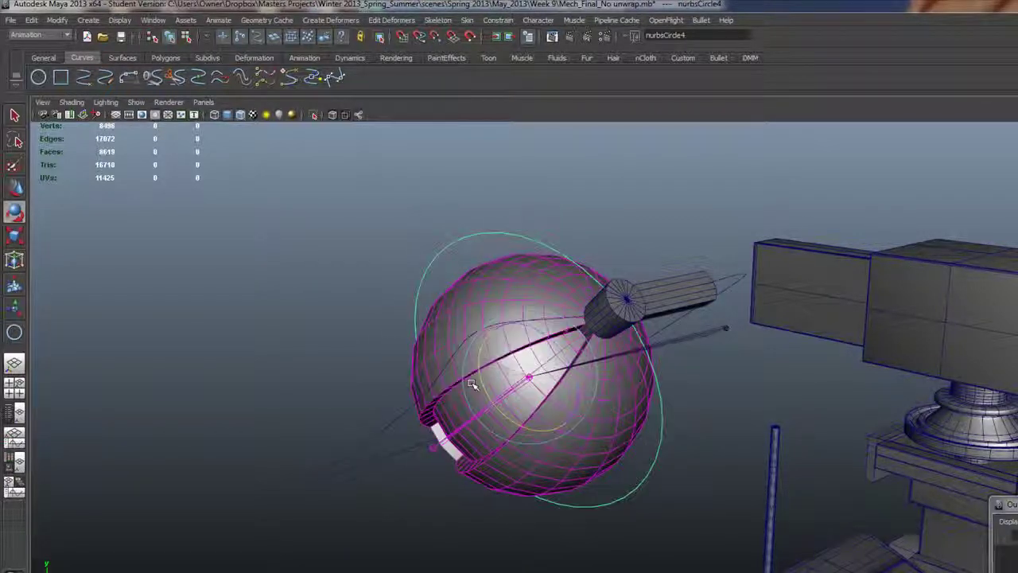
pyautogui.hotkey('ctrl', 'z')
pyautogui.hotkey('ctrl', 'z')
pyautogui.hotkey('ctrl', 'z')
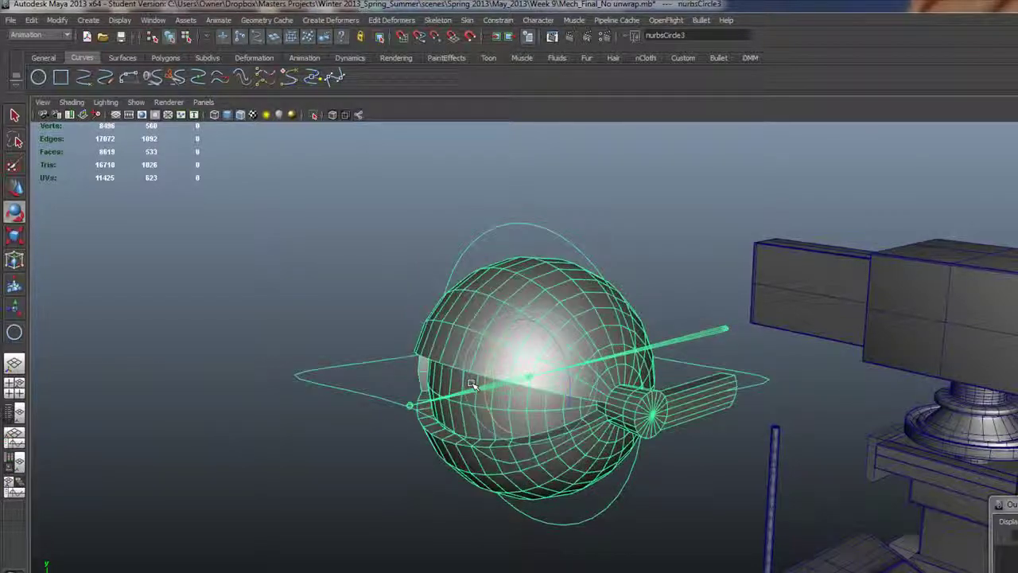
pyautogui.keyDown('alt'); pyautogui.moveTo(633, 392); pyautogui.dragTo(630, 426); pyautogui.keyUp('alt')
pyautogui.scroll(-4, 627, 395)
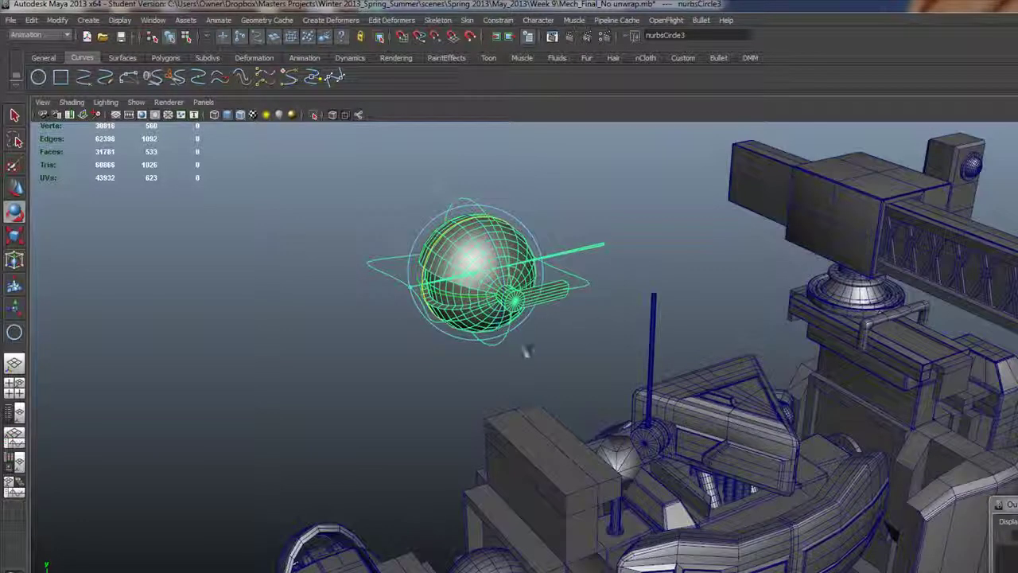
pyautogui.keyDown('alt'); pyautogui.moveTo(479, 496); pyautogui.dragTo(483, 415, button='middle'); pyautogui.keyUp('alt')
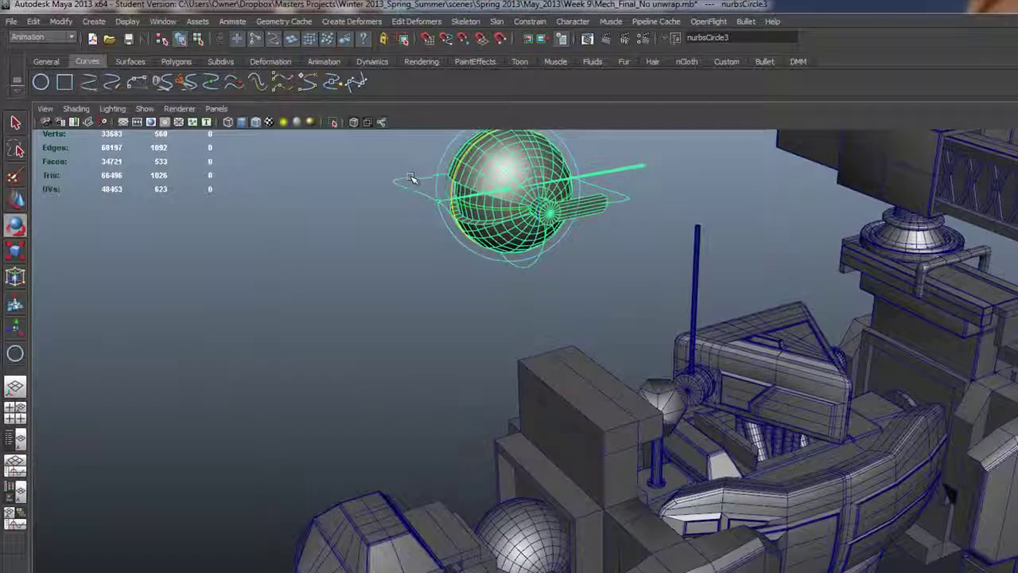
pyautogui.keyDown('alt'); pyautogui.moveTo(431, 198); pyautogui.dragTo(427, 286, button='middle'); pyautogui.keyUp('alt')
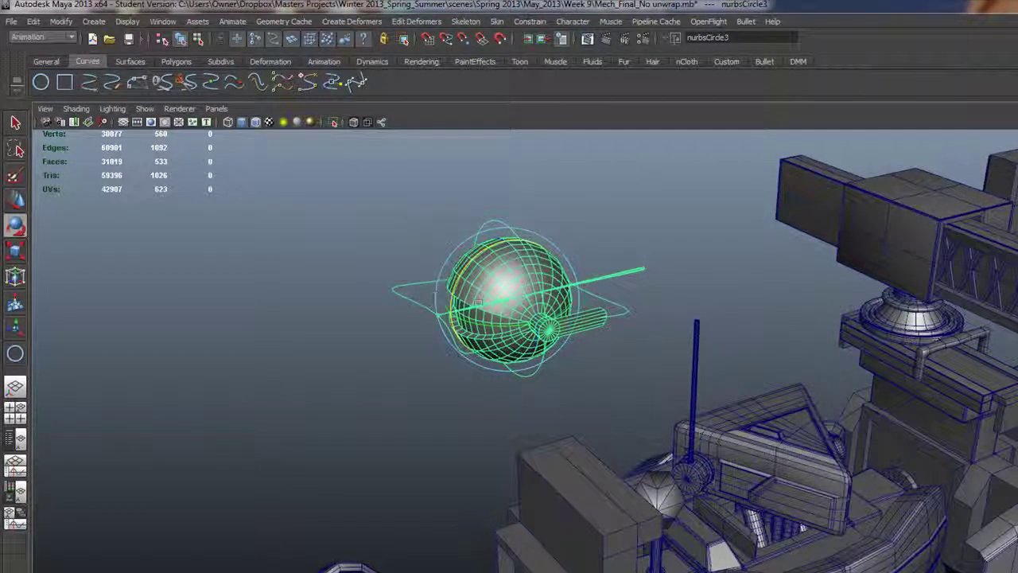